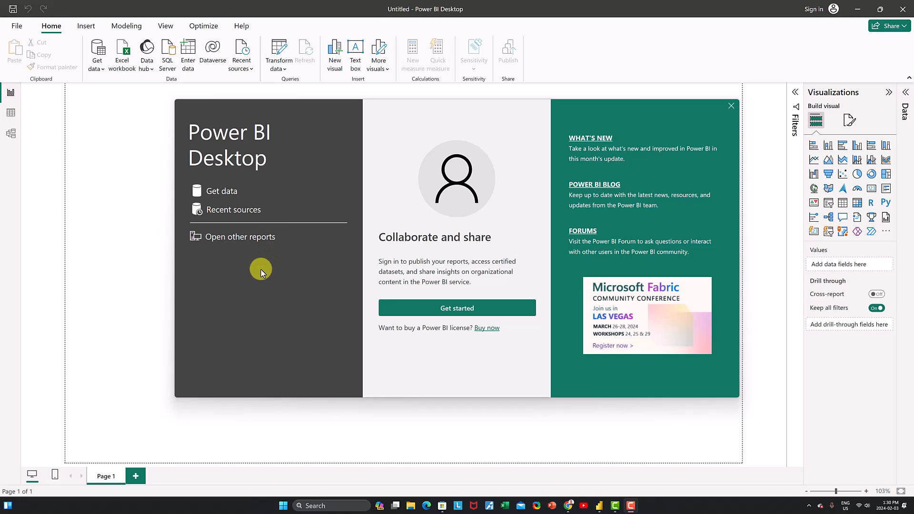
Dismiss the welcome screen and look over the Insert and Home ribbon options.
left_click(731, 106)
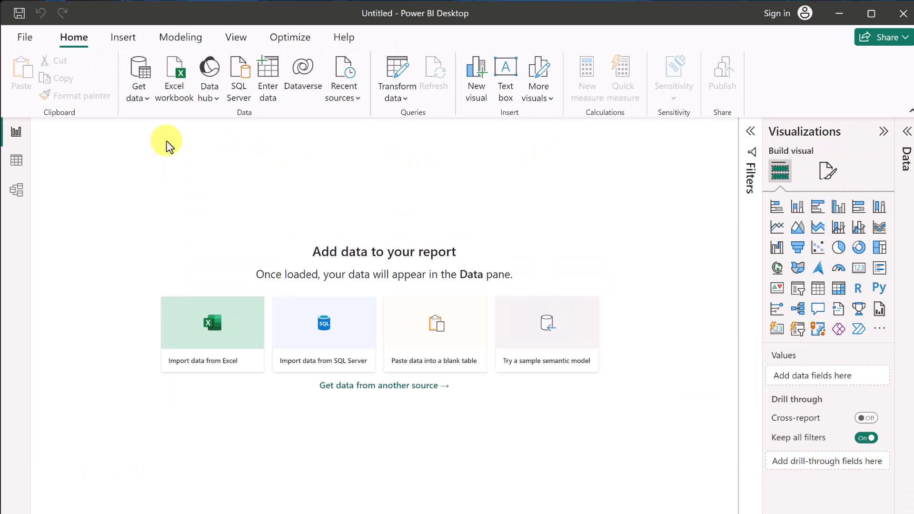
left_click(124, 40)
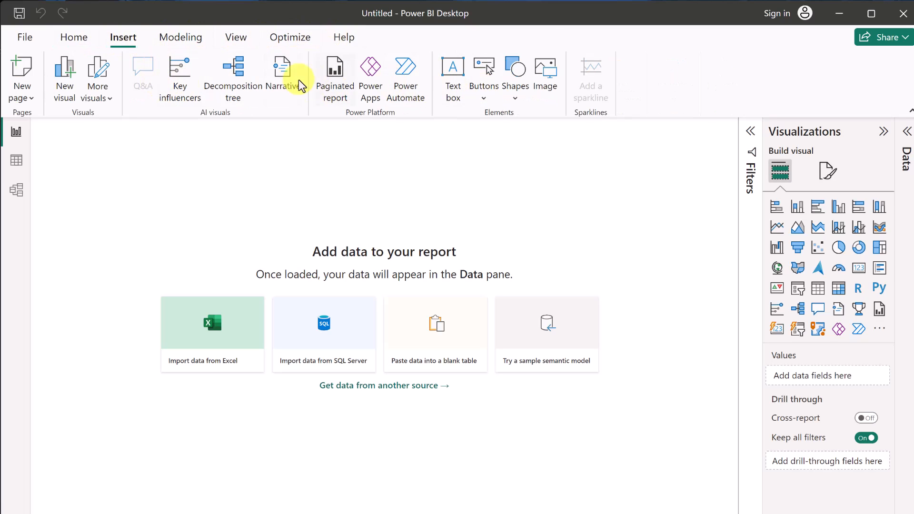
left_click(76, 38)
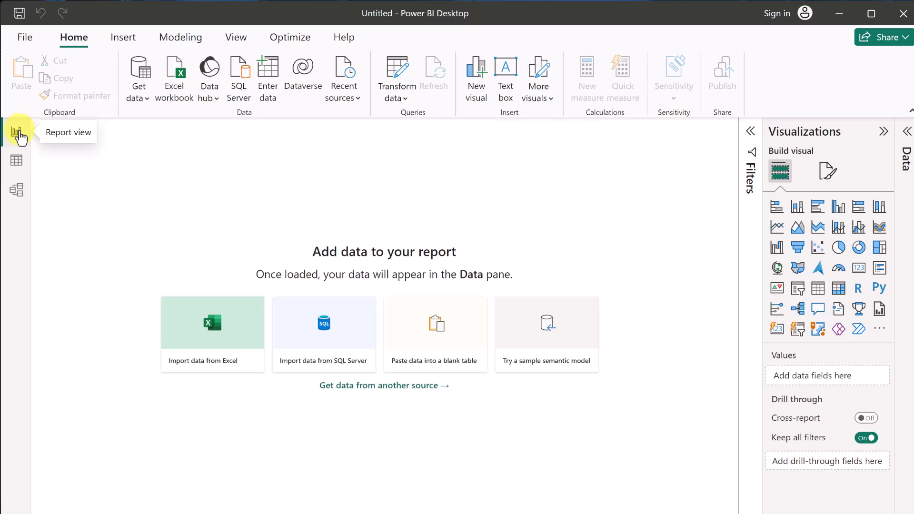
Switch to Table view and back to Report view, then toggle the Filters pane open and closed.
left_click(17, 161)
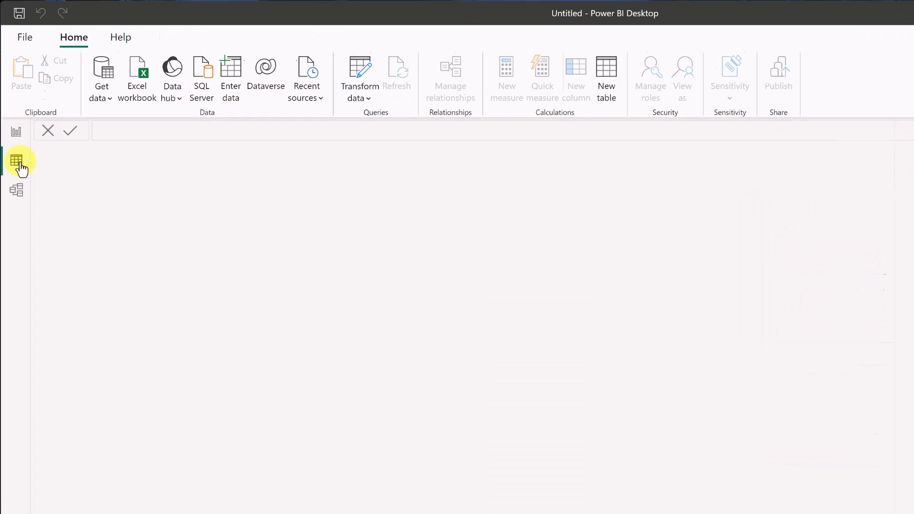
left_click(19, 137)
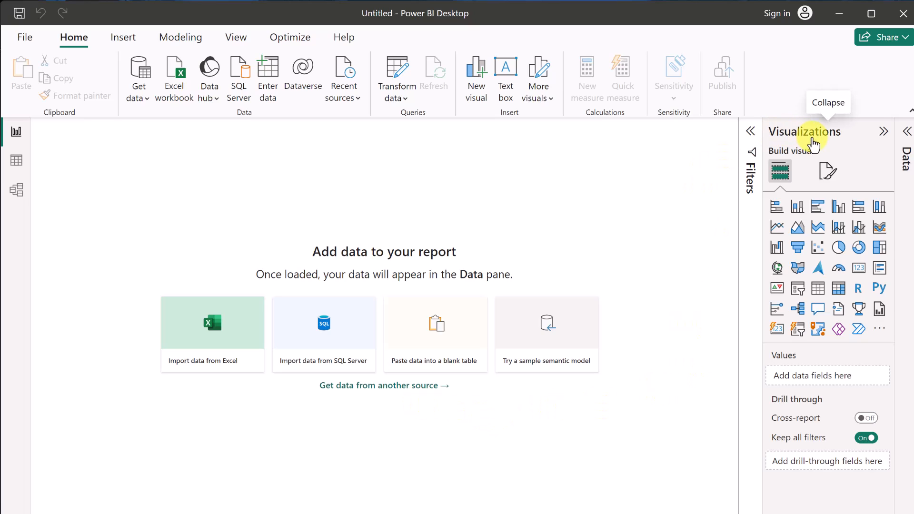
left_click(751, 134)
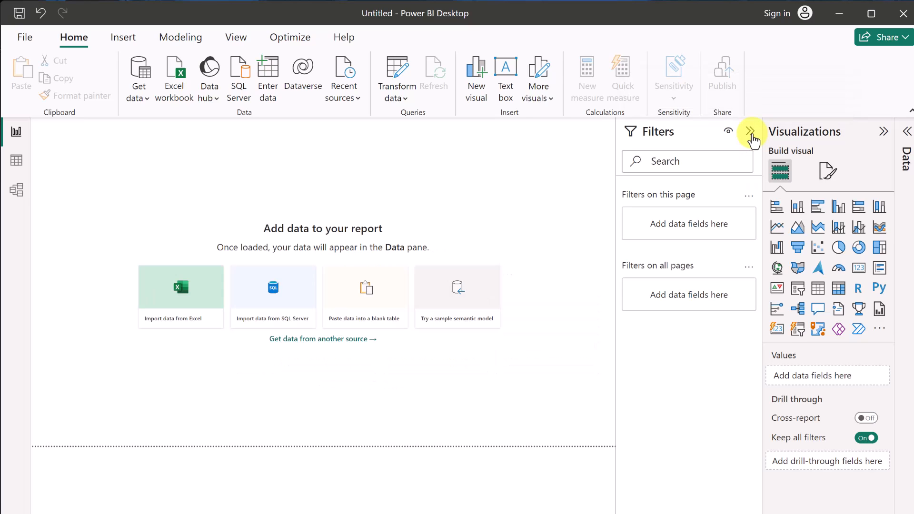
left_click(751, 134)
left_click(884, 131)
left_click(882, 132)
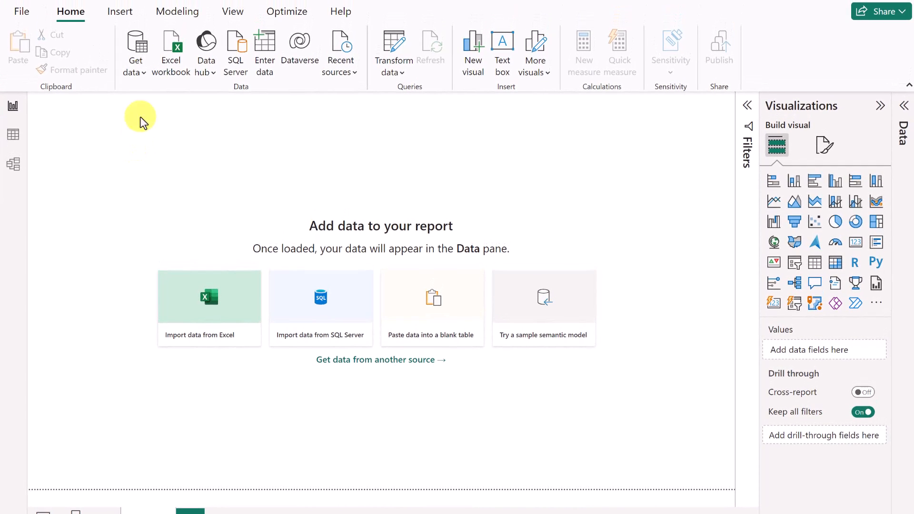
Search Get data for 'csv', connect with the Text/CSV source, and pick Sheet 1.csv in Downloads.
left_click(138, 52)
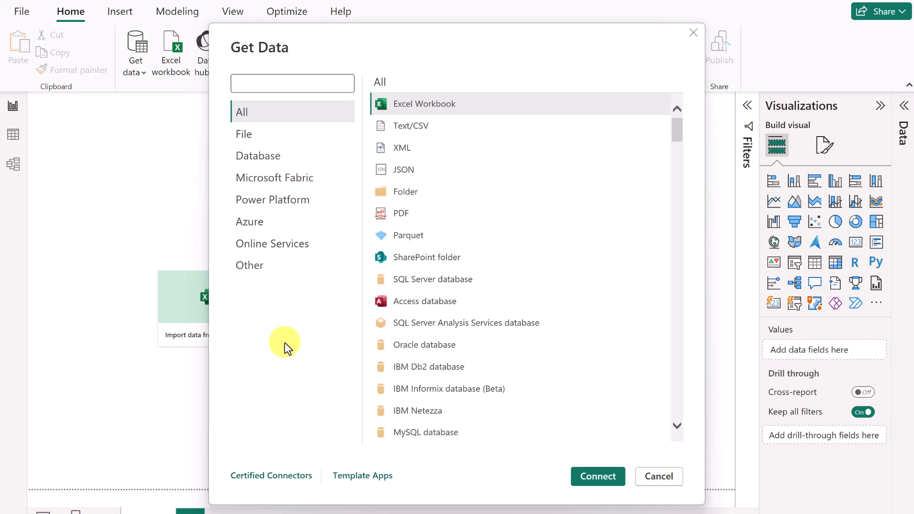
scroll(607, 217, "down", 3)
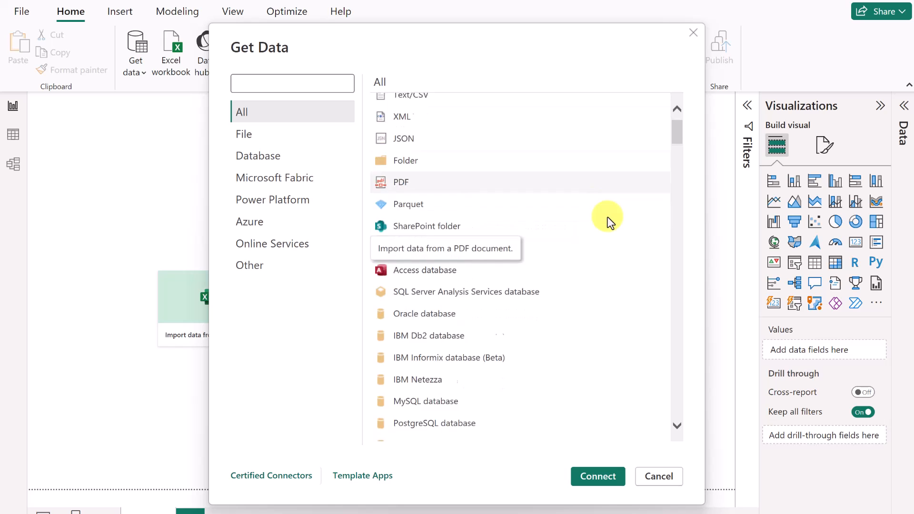
scroll(588, 217, "down", 10)
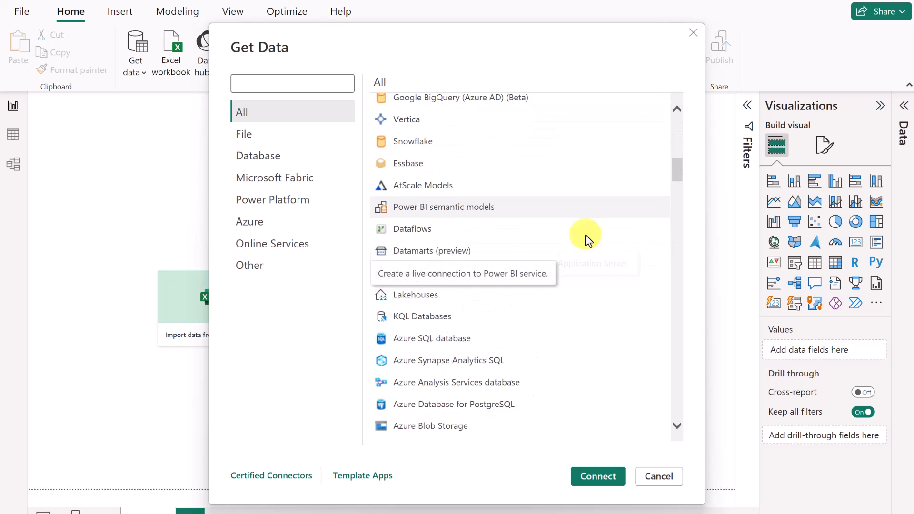
scroll(599, 256, "up", 12)
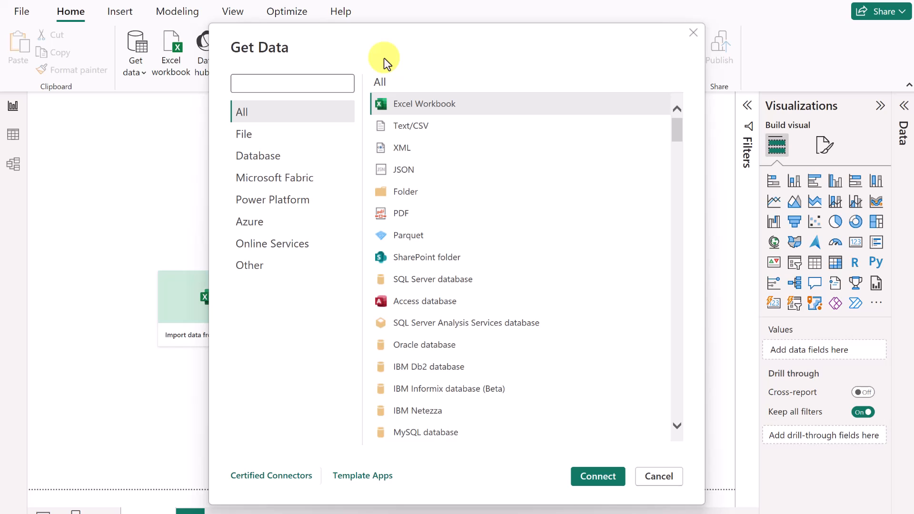
type("cs")
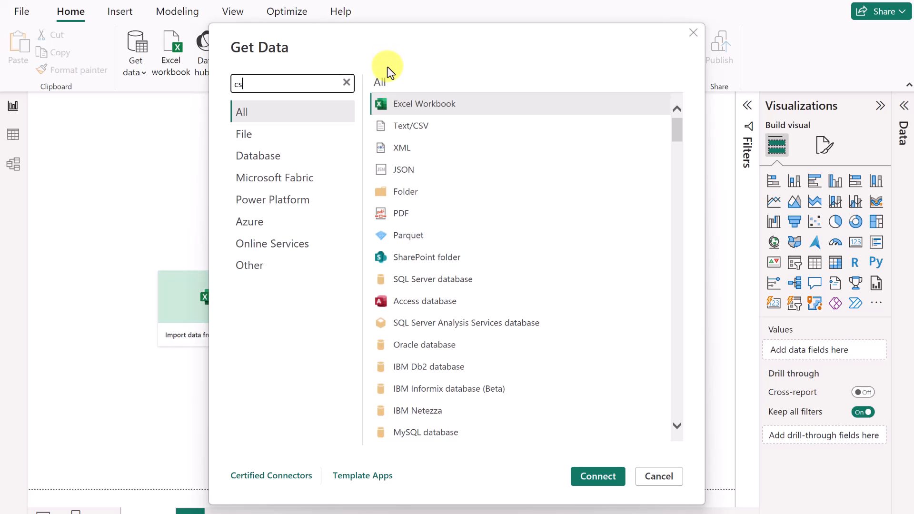
type("v")
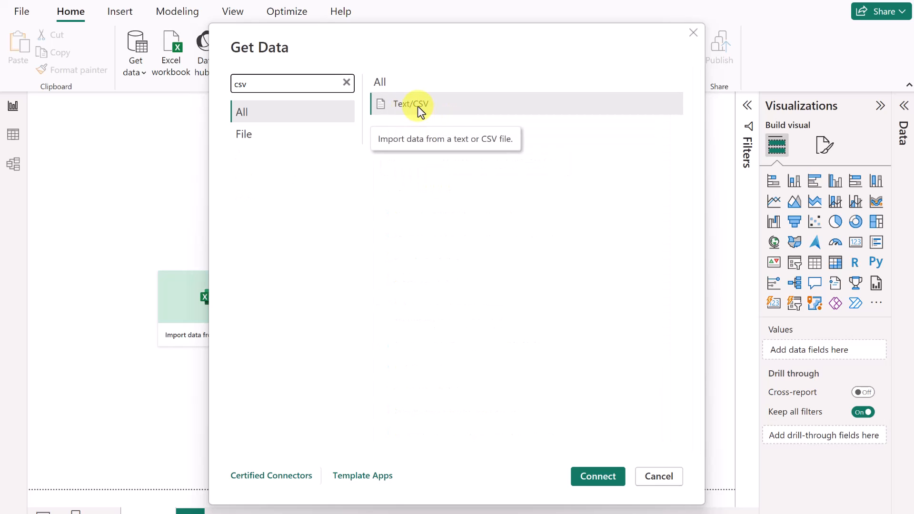
left_click(418, 107)
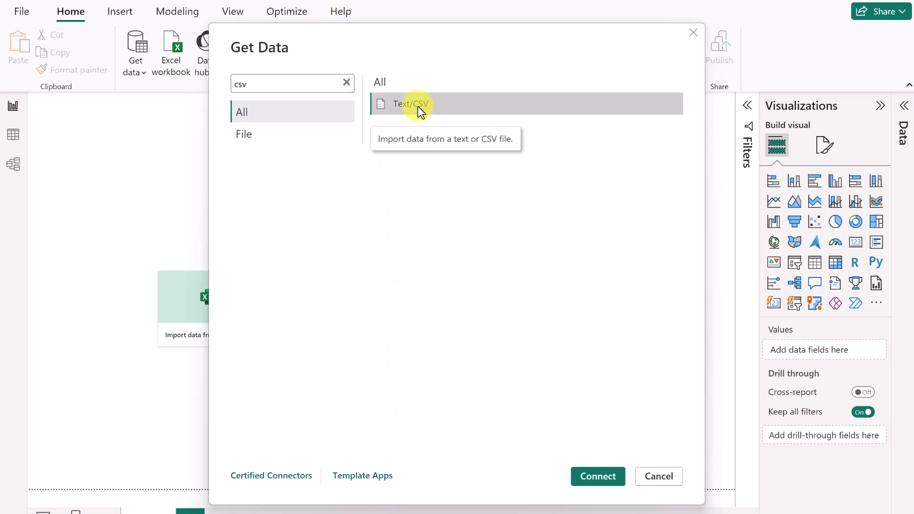
left_click(598, 477)
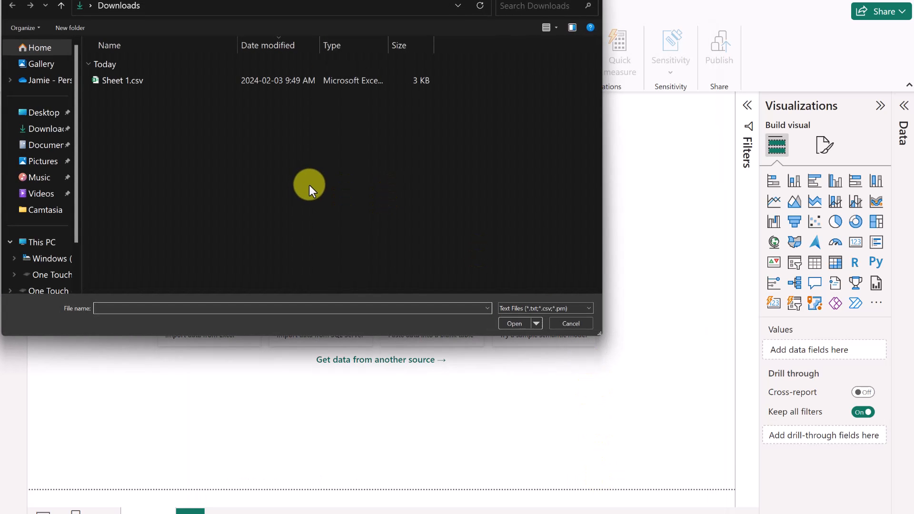
left_click(125, 81)
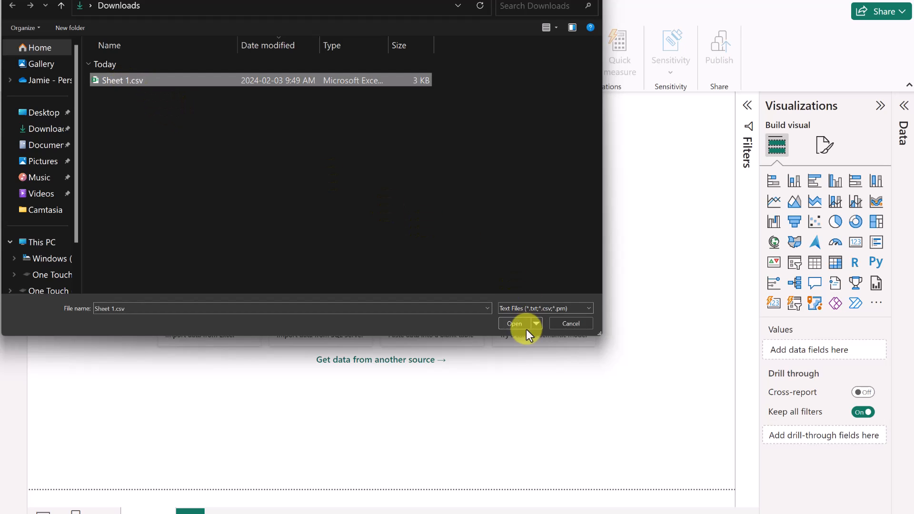
Open Sheet 1.csv and send its preview to Power Query Editor with Transform Data.
left_click(514, 324)
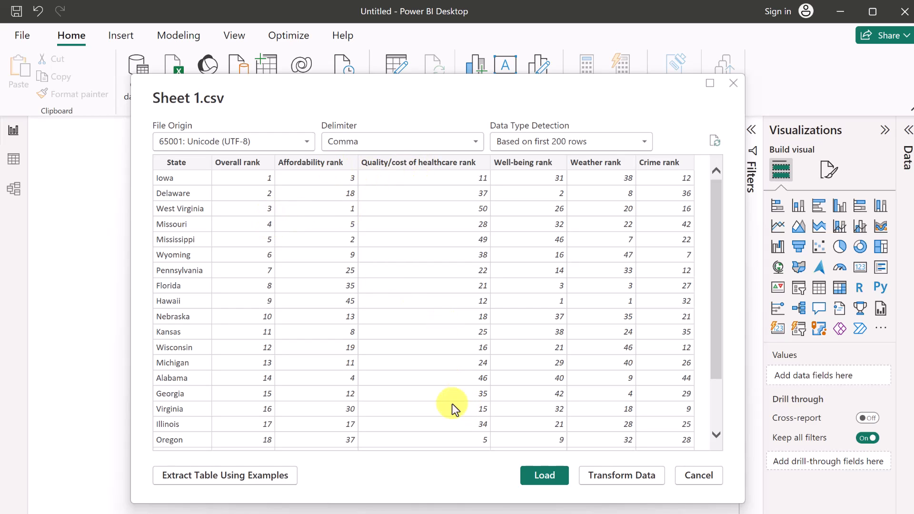
left_click(631, 476)
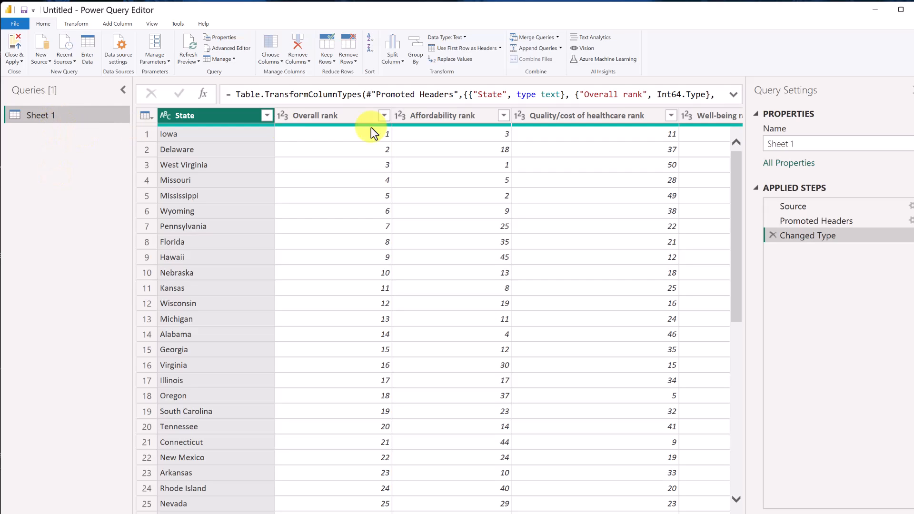
Change the Sheet 1 query name to 'State Weather Rankings' in Query Settings.
left_click(805, 148)
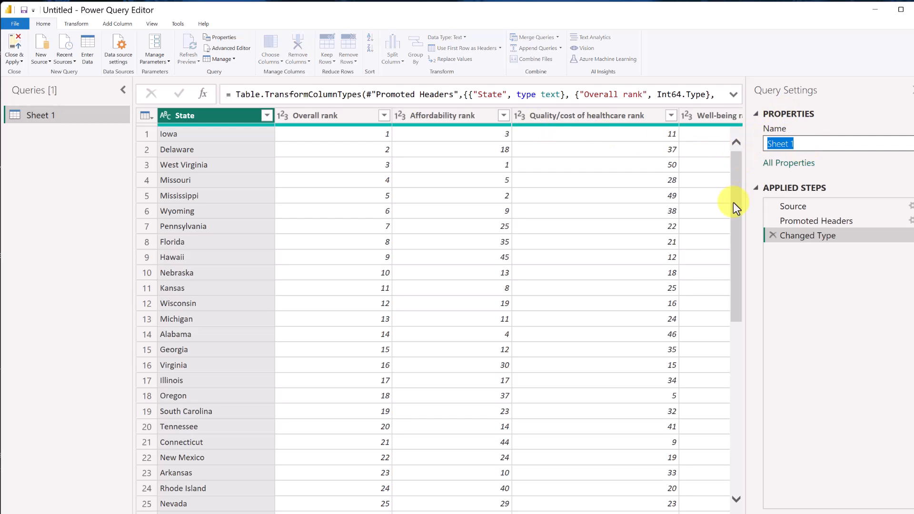
type("State Weather Rankings")
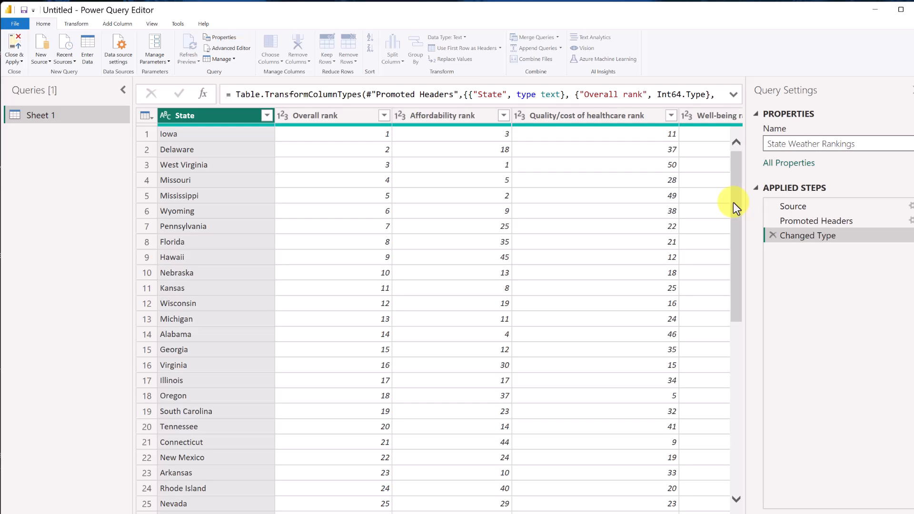
key("Return")
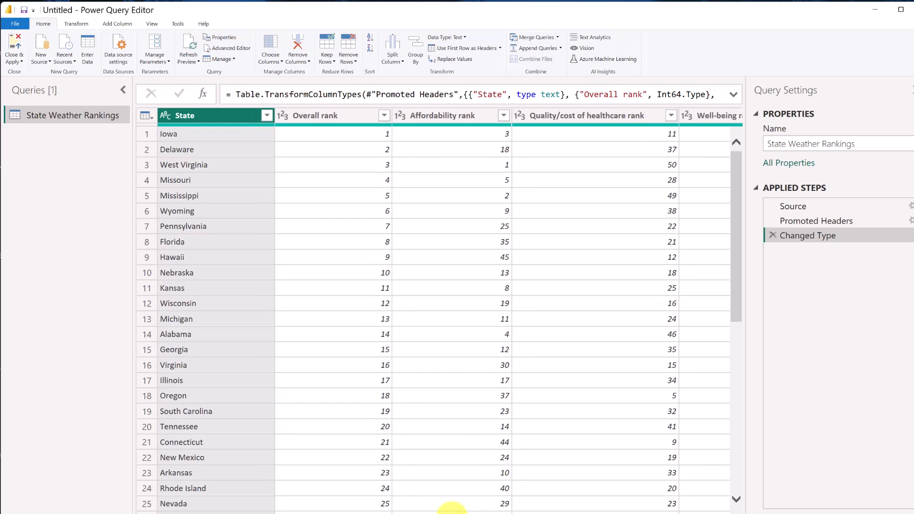
Sort the Weather rank column ascending so Hawaii is listed first.
left_click_drag(452, 507, 626, 513)
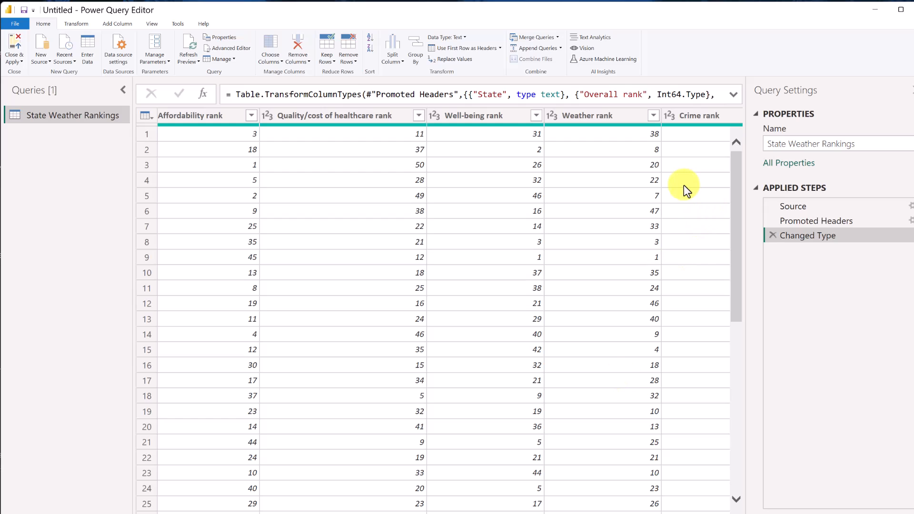
left_click(653, 117)
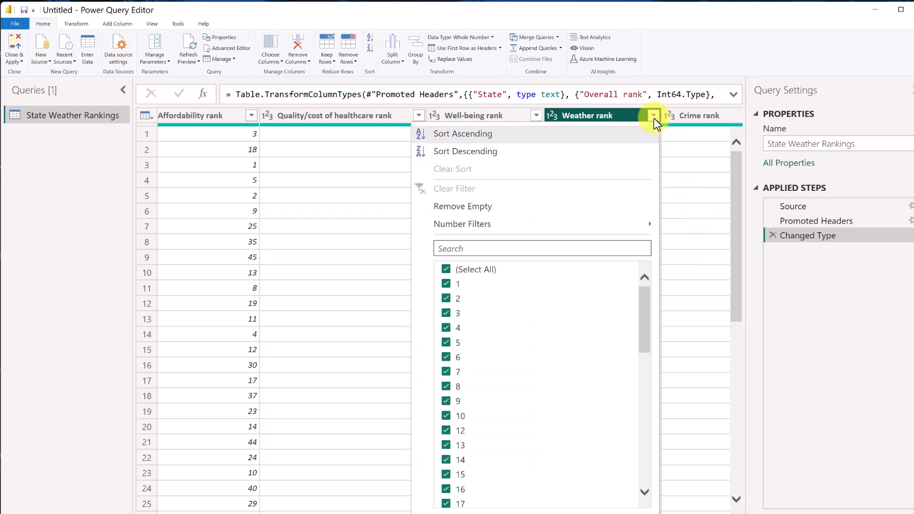
left_click(493, 135)
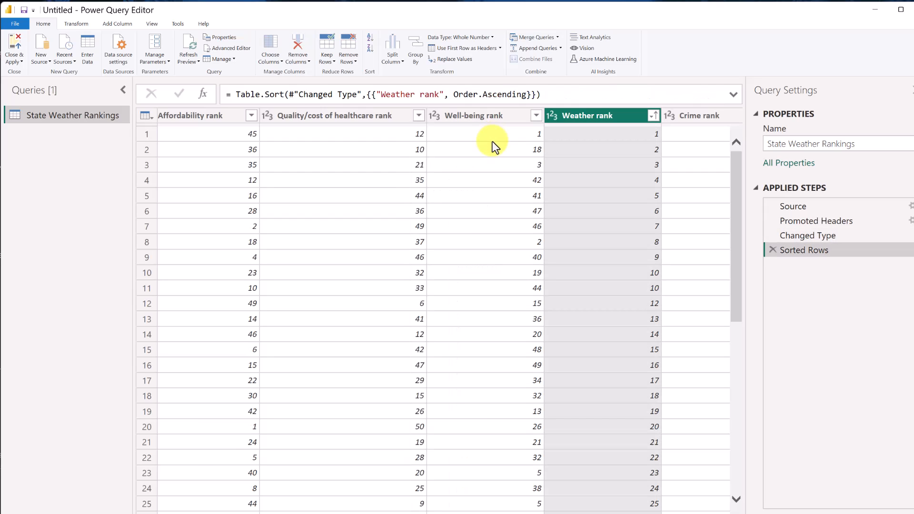
left_click_drag(496, 513, 301, 503)
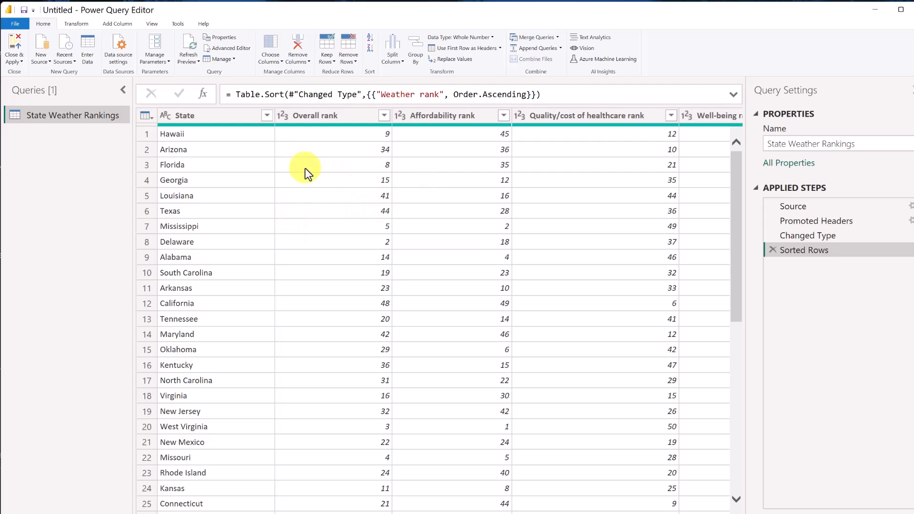
right_click(234, 119)
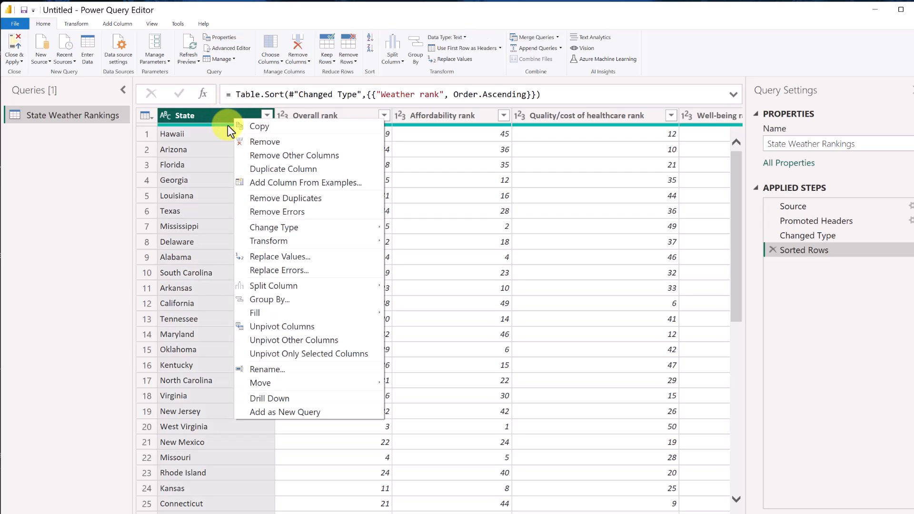
mouse_move(301, 227)
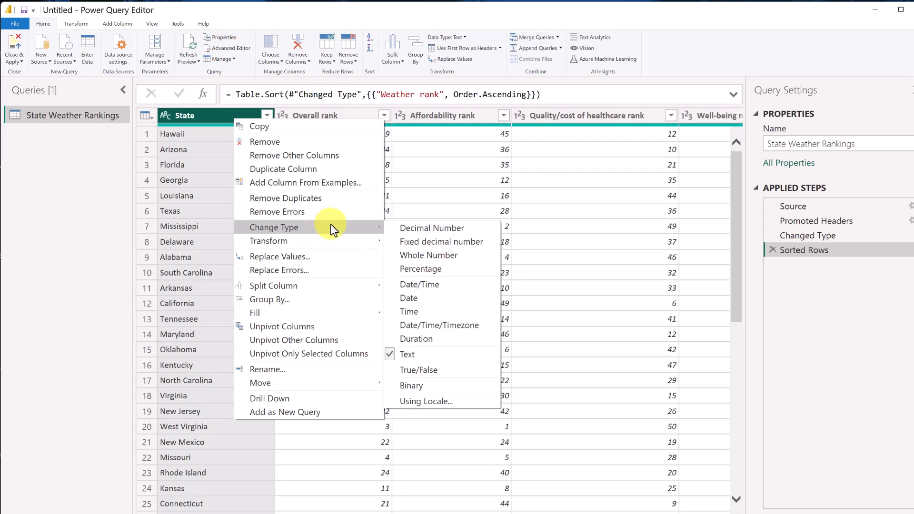
left_click(465, 36)
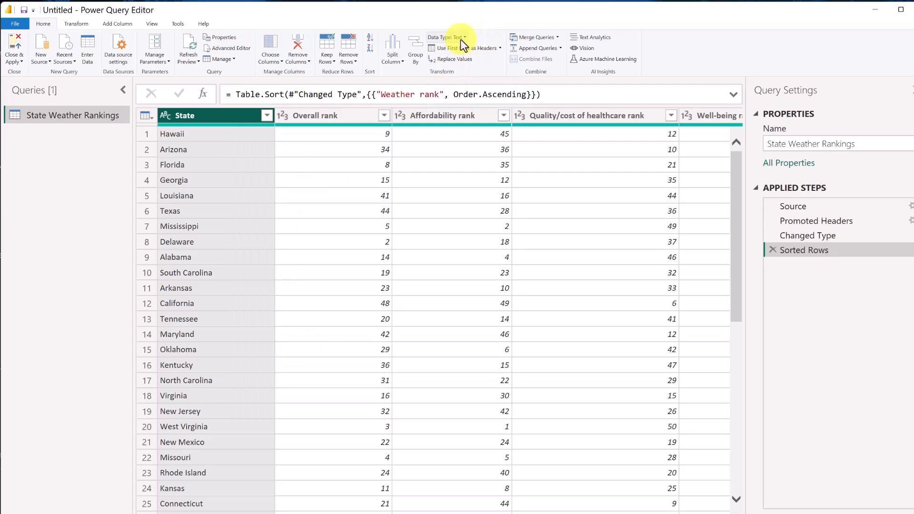
left_click(467, 38)
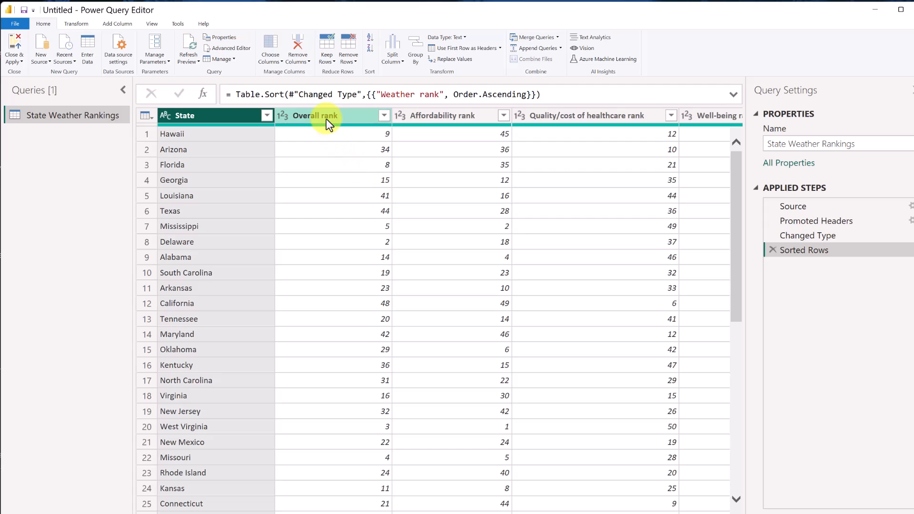
left_click(313, 116, "ctrl")
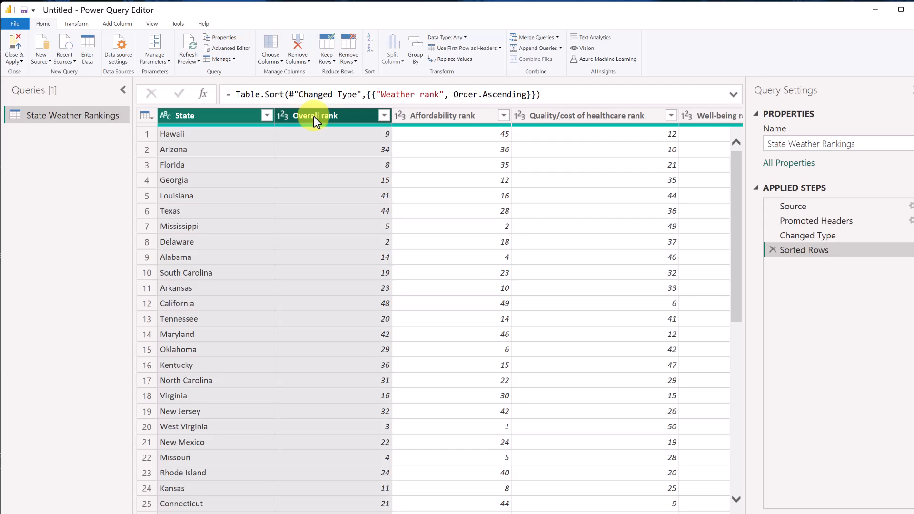
left_click(439, 116, "ctrl")
left_click(541, 169)
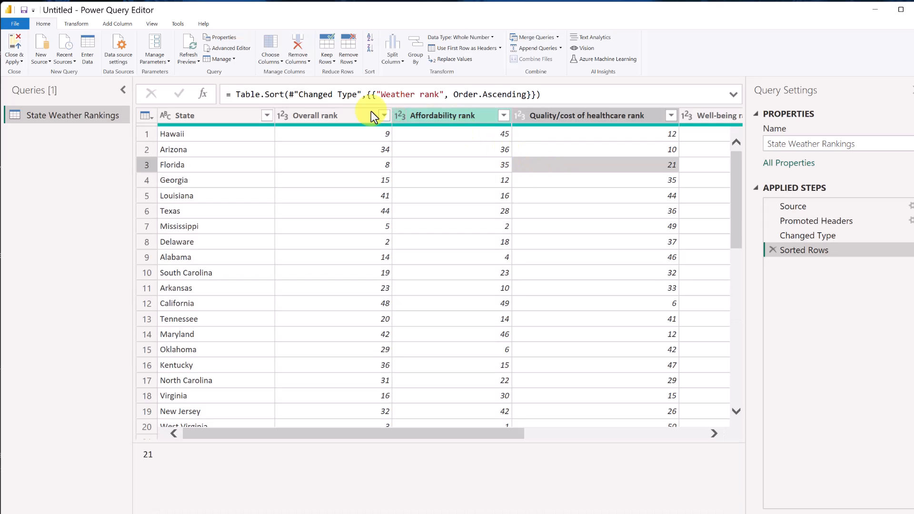
left_click(233, 116)
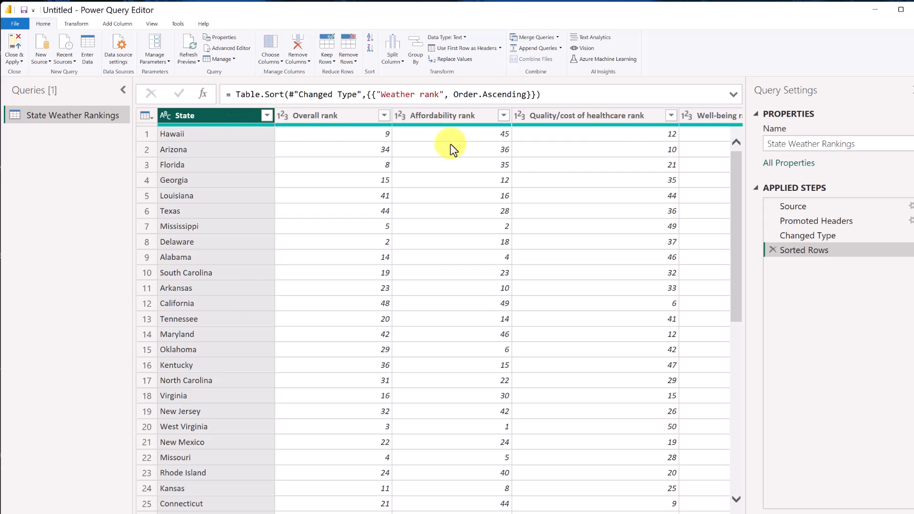
left_click(561, 116)
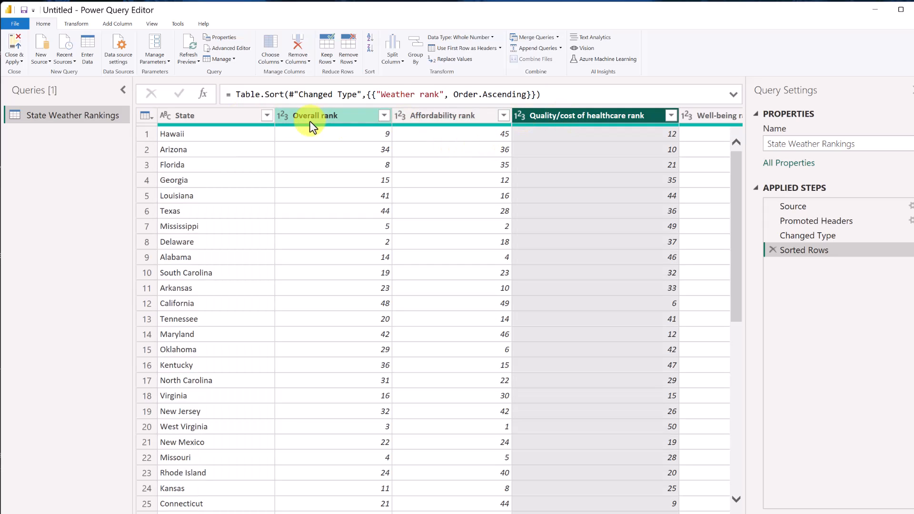
left_click(206, 115, "ctrl")
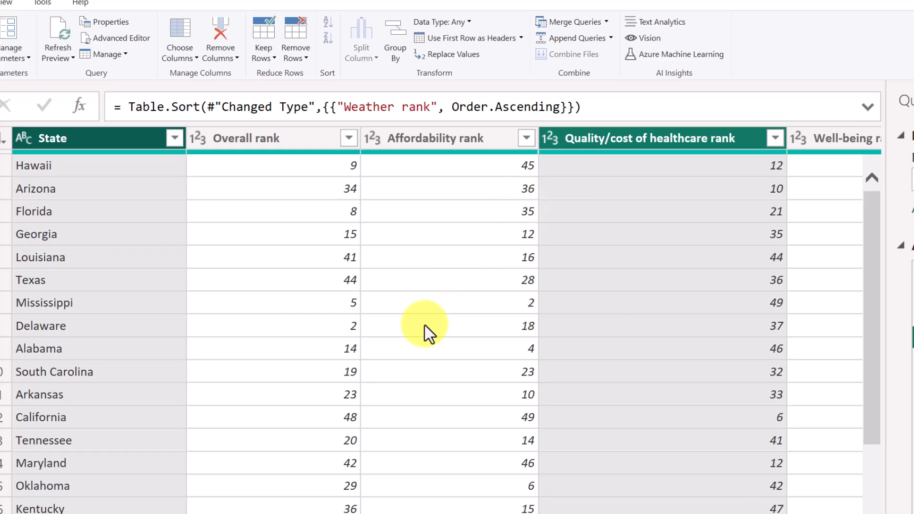
left_click(496, 190)
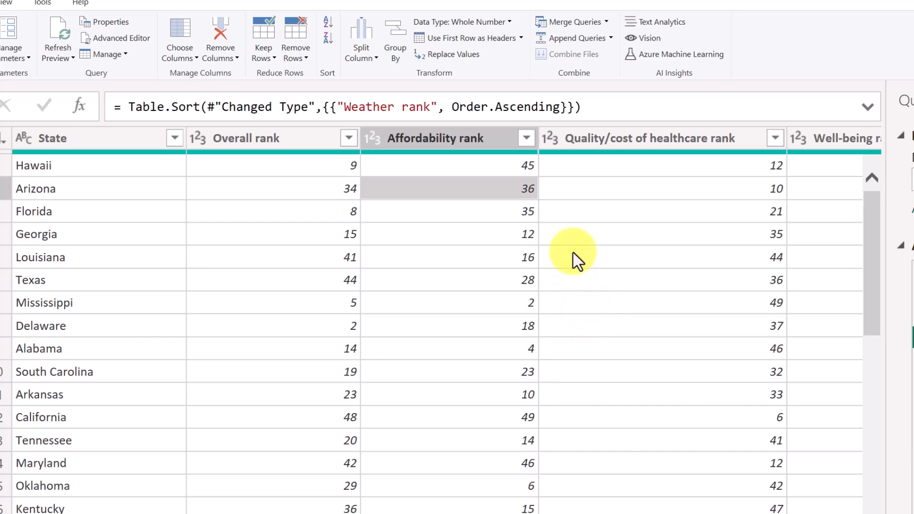
Remove the bottom 10 rows, then delete that Removed Bottom Rows step.
left_click(303, 59)
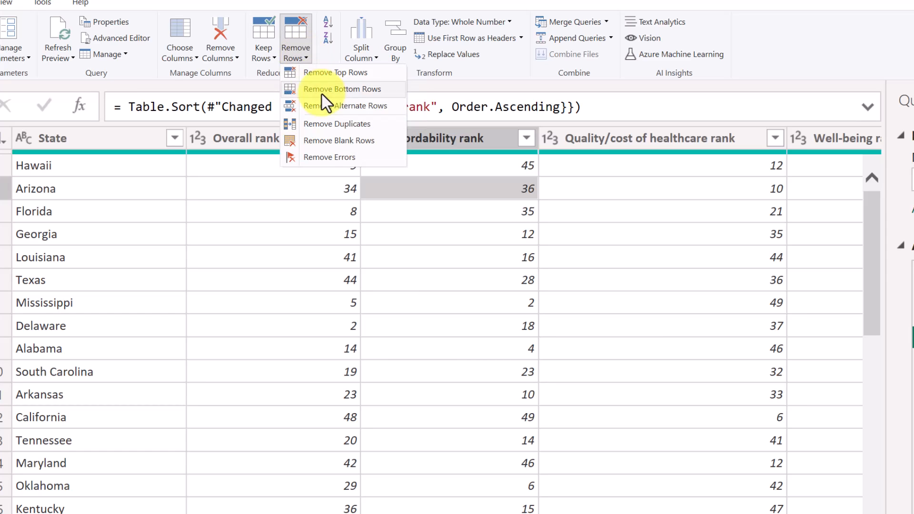
left_click(335, 90)
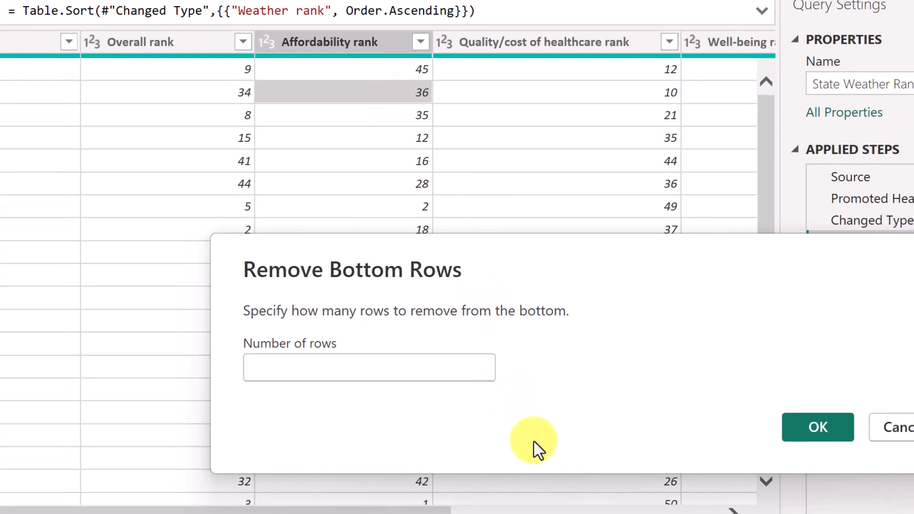
type("10")
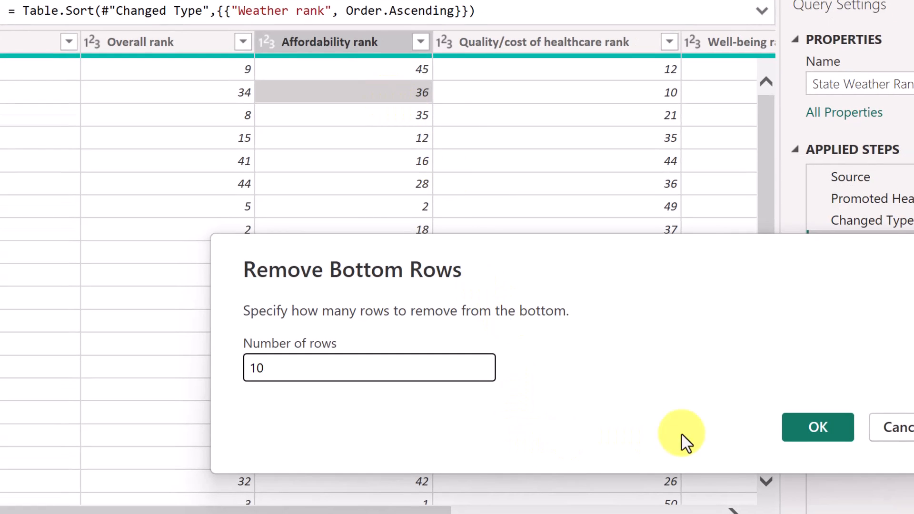
left_click(827, 433)
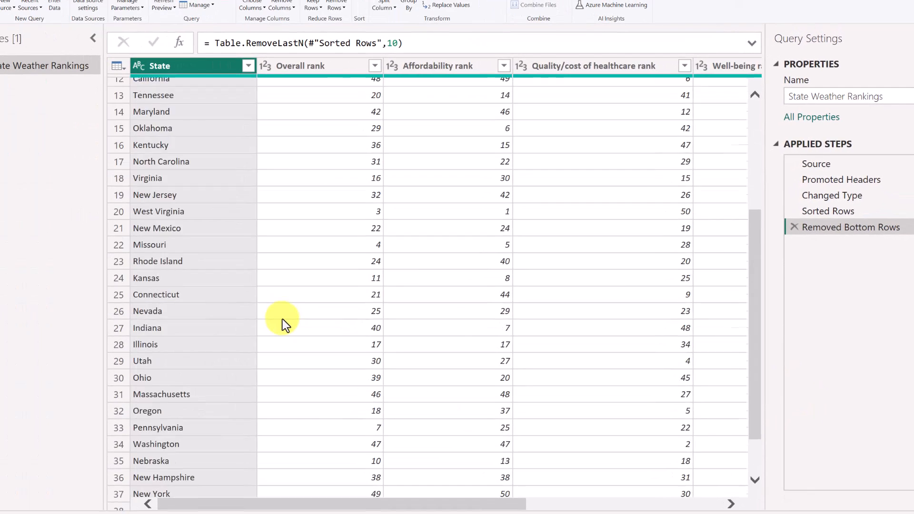
scroll(66, 388, "down", 1)
scroll(318, 353, "up", 5)
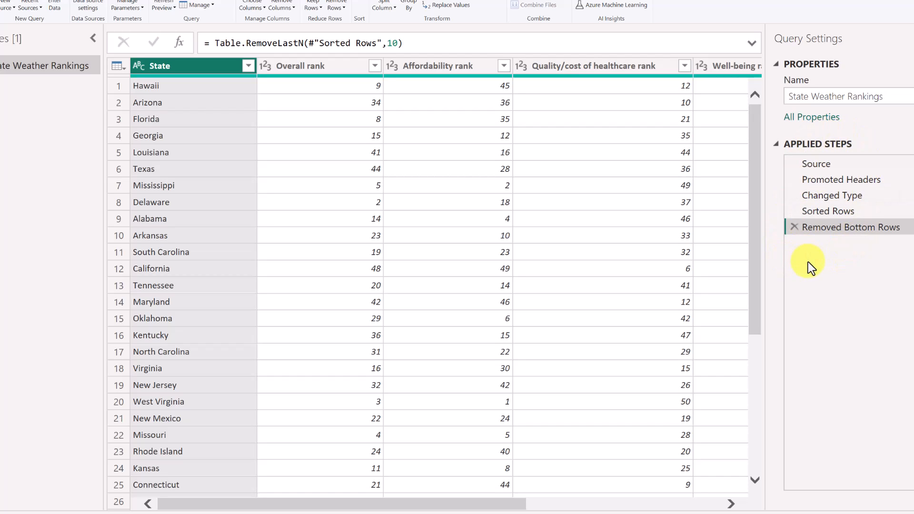
left_click(794, 227)
scroll(353, 329, "down", 8)
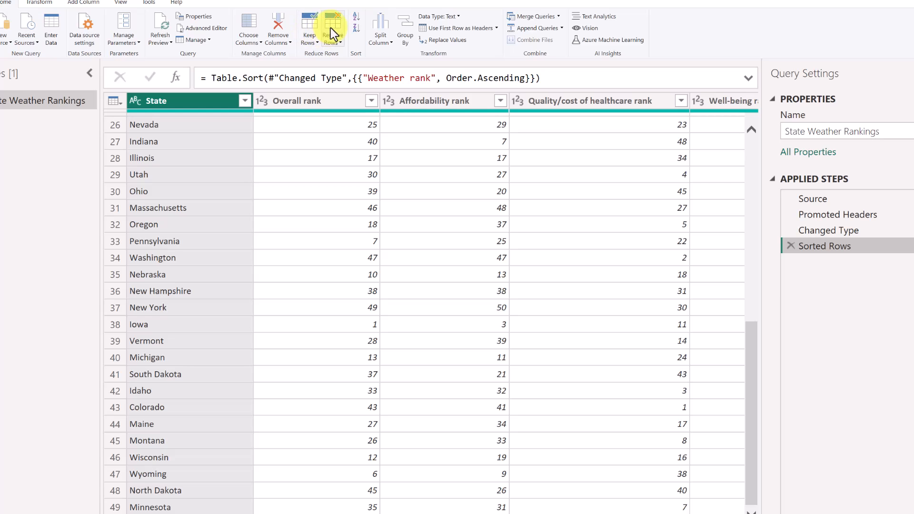
Re-apply Remove Bottom Rows with 10 rows, then right-click the Quality/cost of healthcare rank column.
left_click(330, 29)
left_click(379, 71)
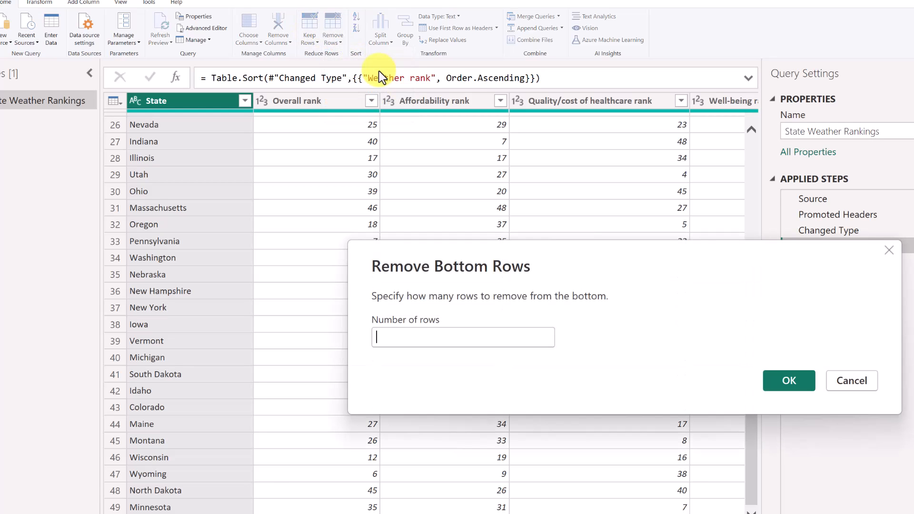
type("10")
key("Return")
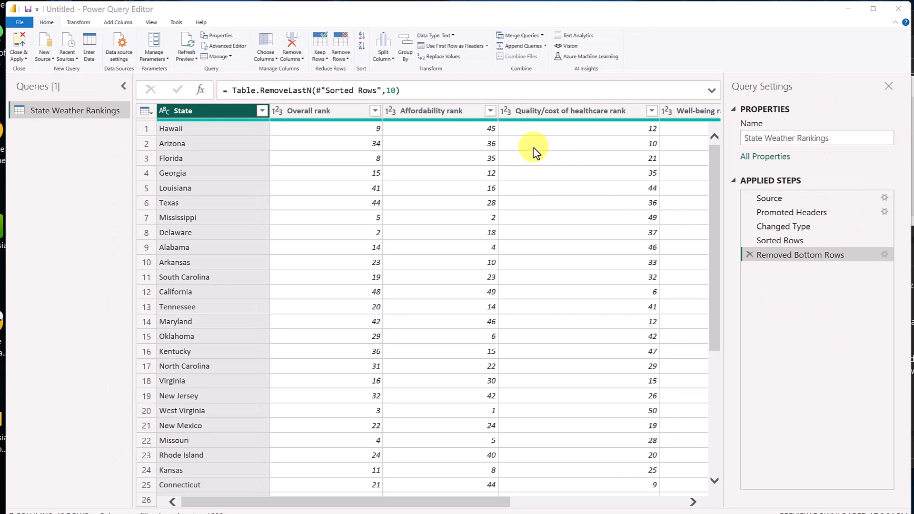
left_click(538, 116)
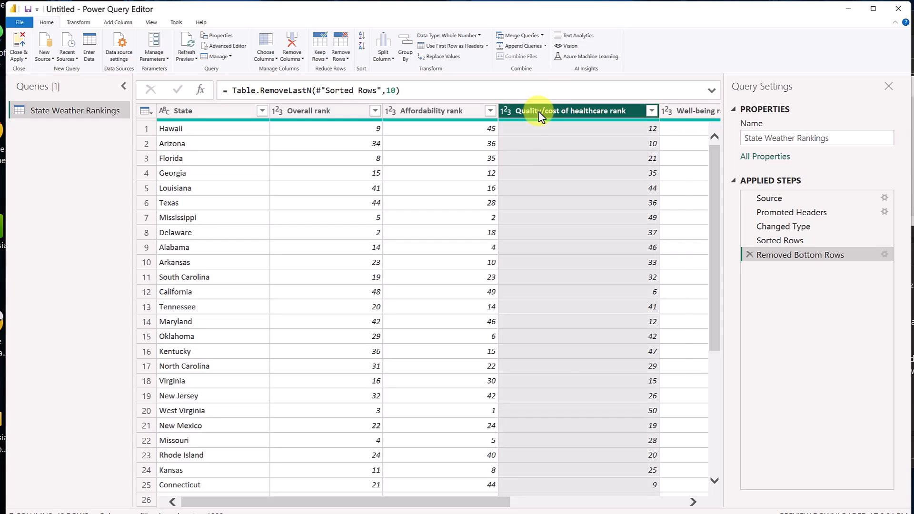
right_click(538, 111)
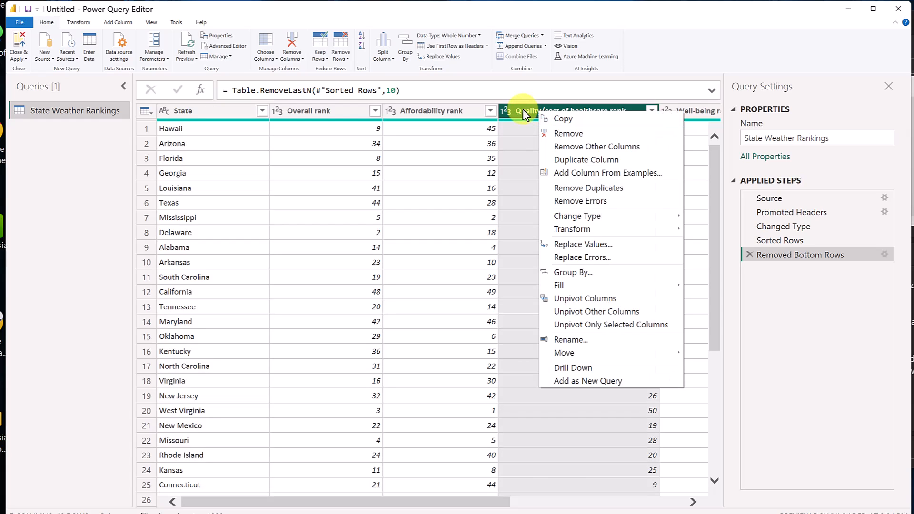
left_click(564, 135)
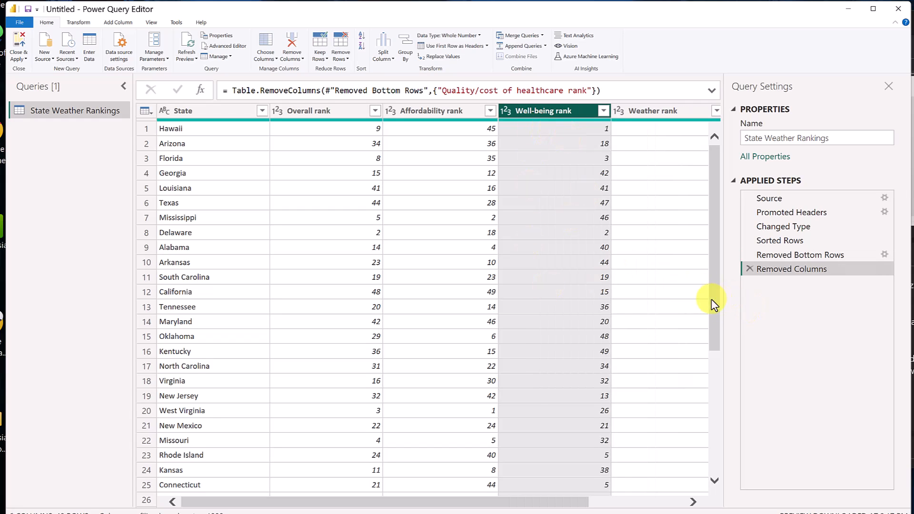
left_click(749, 269)
left_click(455, 111, "ctrl")
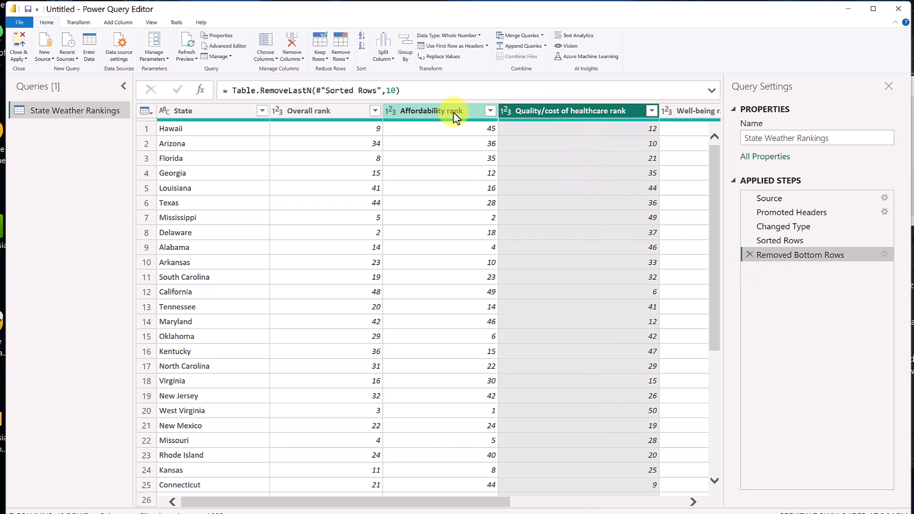
right_click(454, 111)
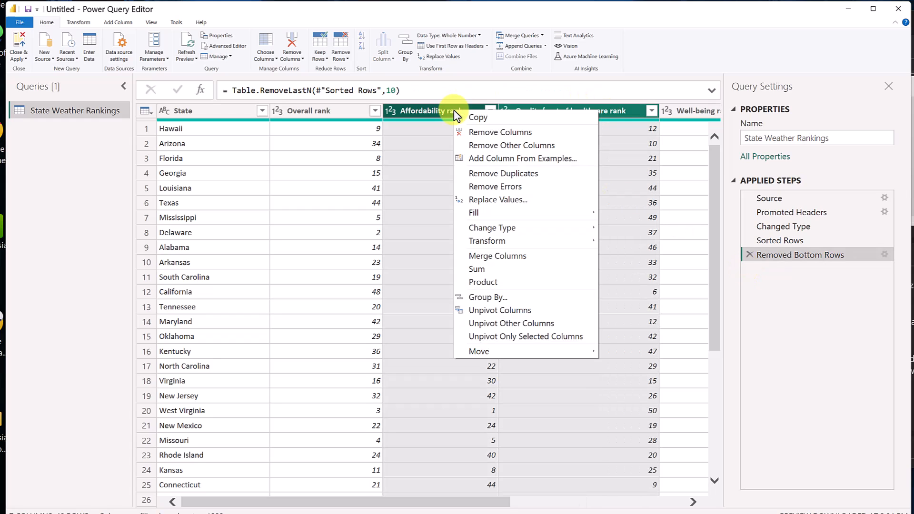
left_click(477, 133)
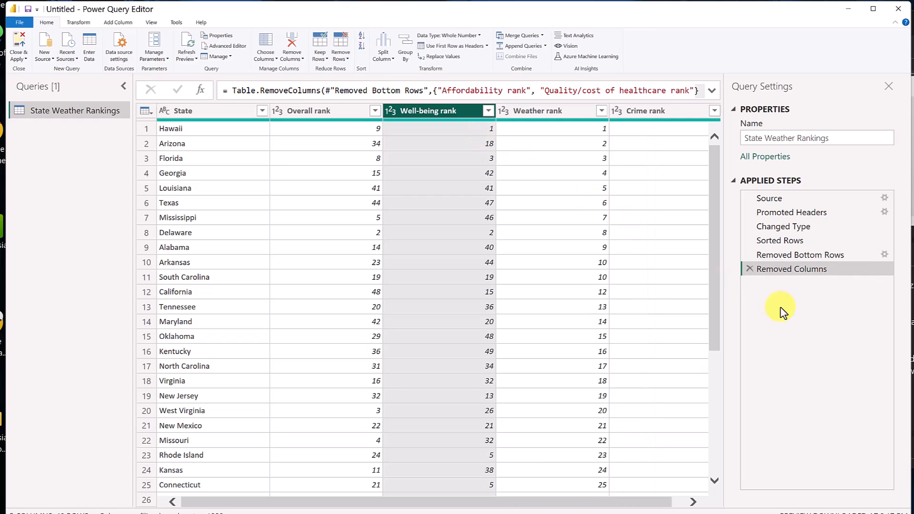
left_click(749, 269)
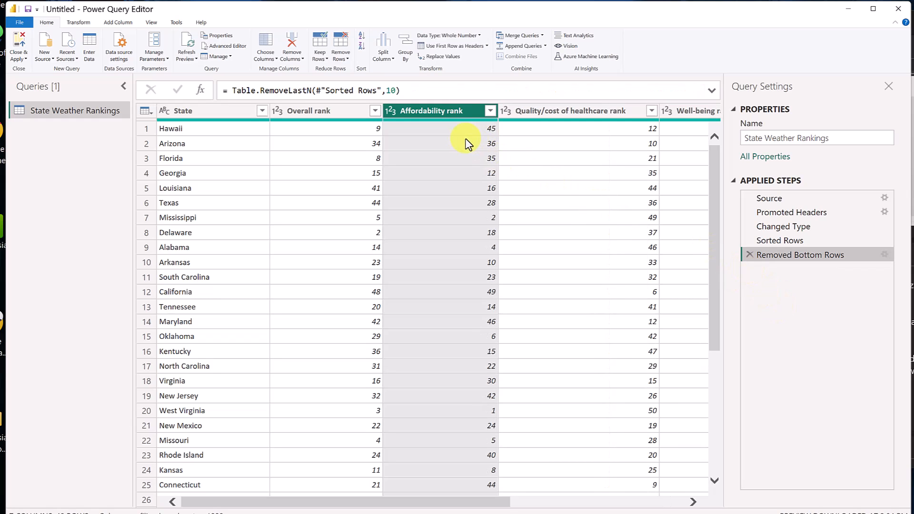
Use Choose Columns to keep only State, Overall rank, Affordability rank and Weather rank.
left_click(264, 48)
left_click(512, 190)
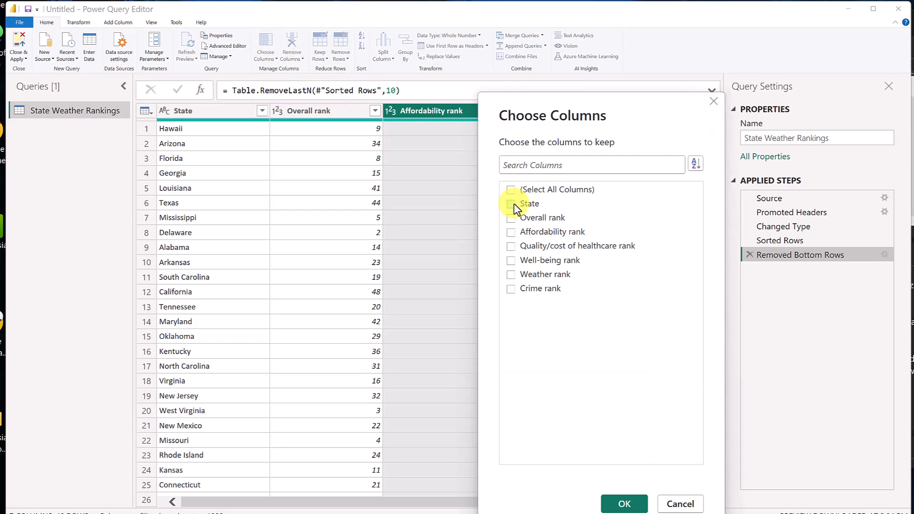
left_click(512, 204)
left_click(511, 219)
left_click(519, 232)
left_click(520, 275)
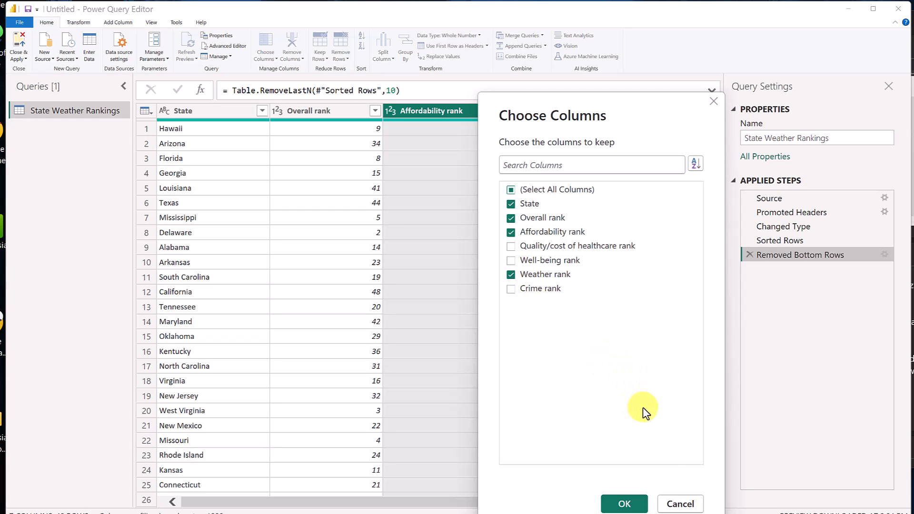
left_click(628, 504)
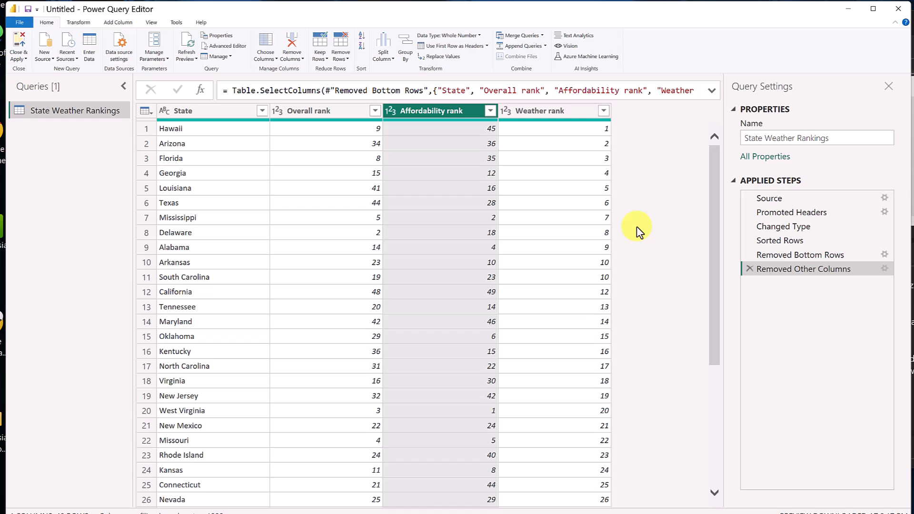
Preview the table at the Sorted Rows step and cancel the prompt to delete that step.
scroll(470, 321, "down", 5)
scroll(472, 324, "up", 5)
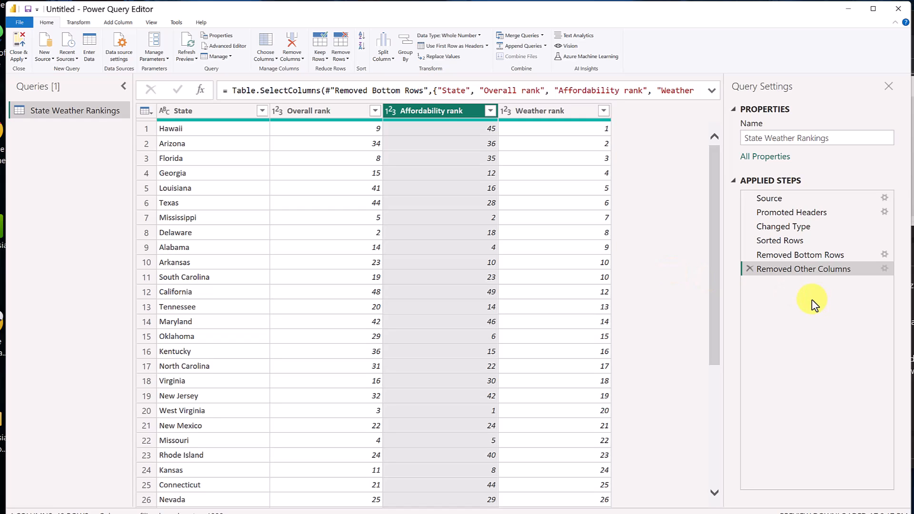
right_click(784, 276)
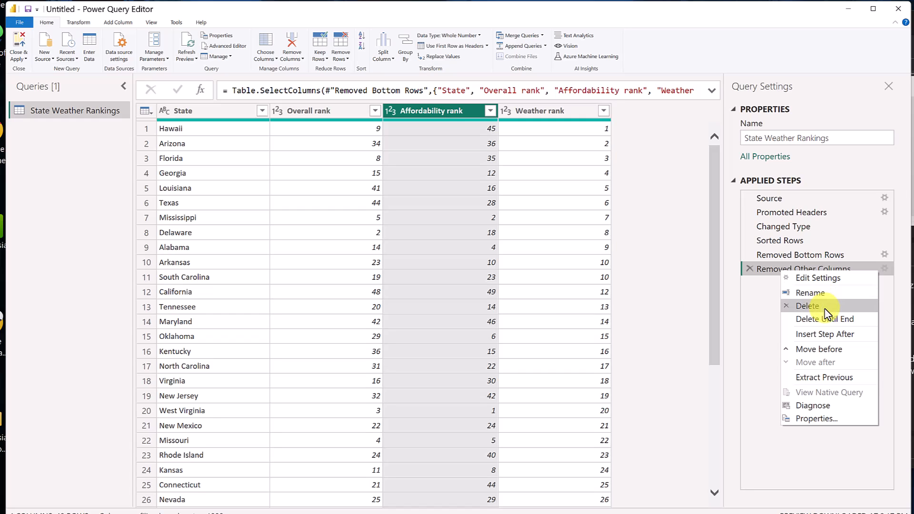
left_click(765, 340)
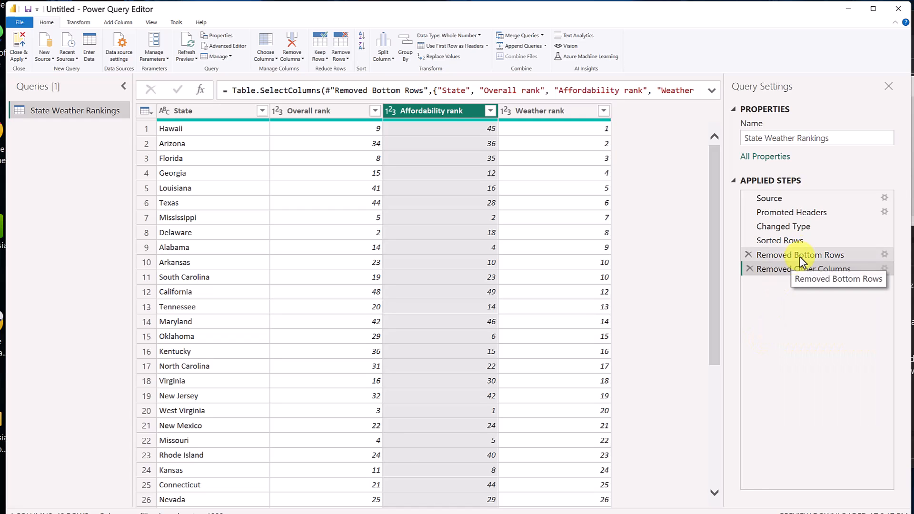
left_click(776, 241)
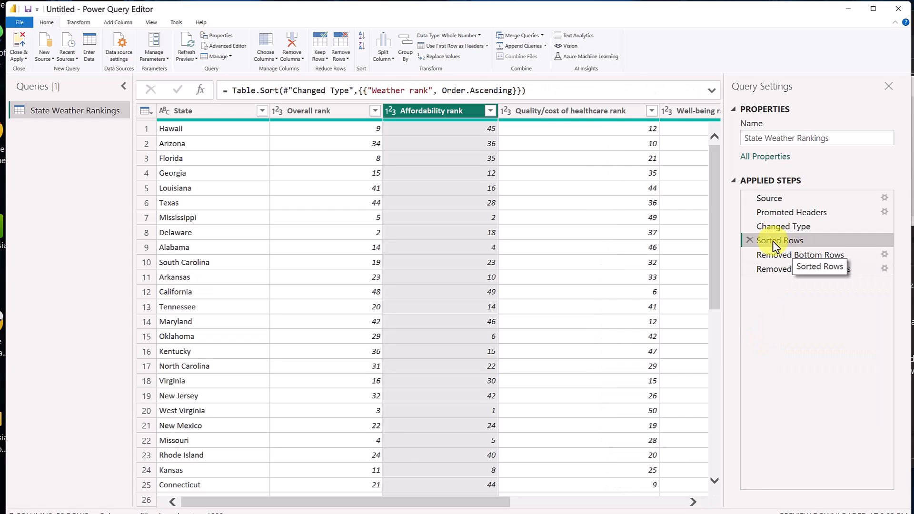
left_click(750, 241)
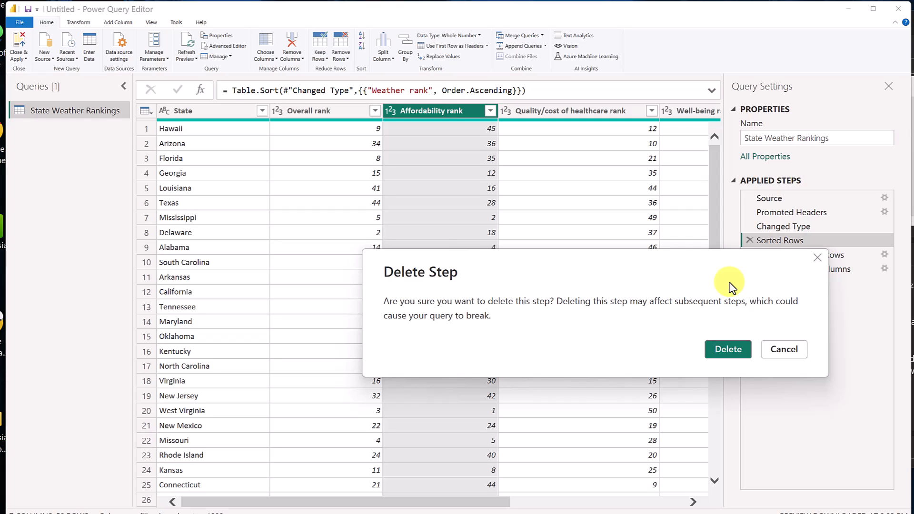
left_click(793, 353)
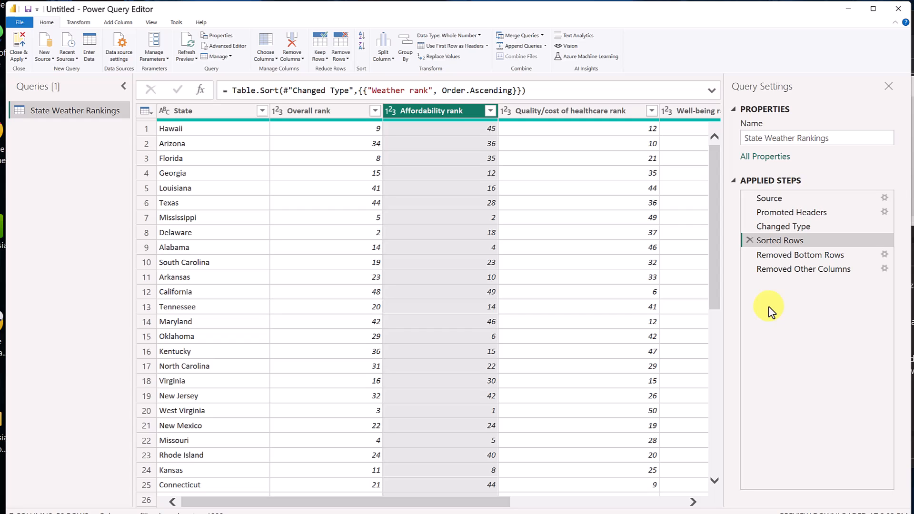
Reselect the Removed Other Columns step and choose New Source > Web.
left_click(764, 269)
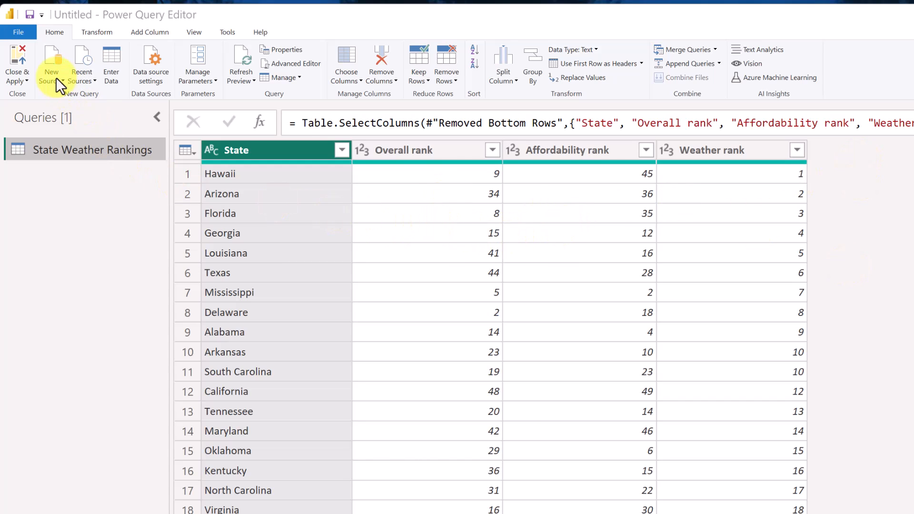
left_click(53, 64)
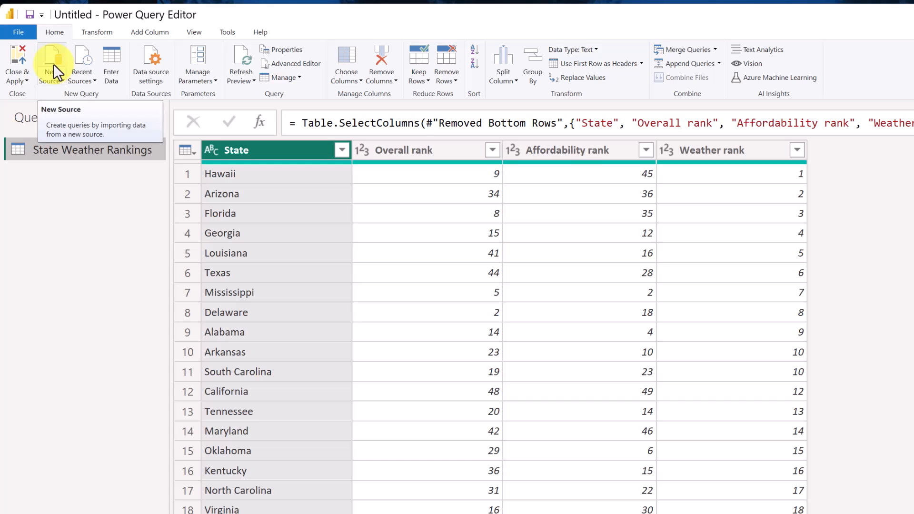
left_click(60, 81)
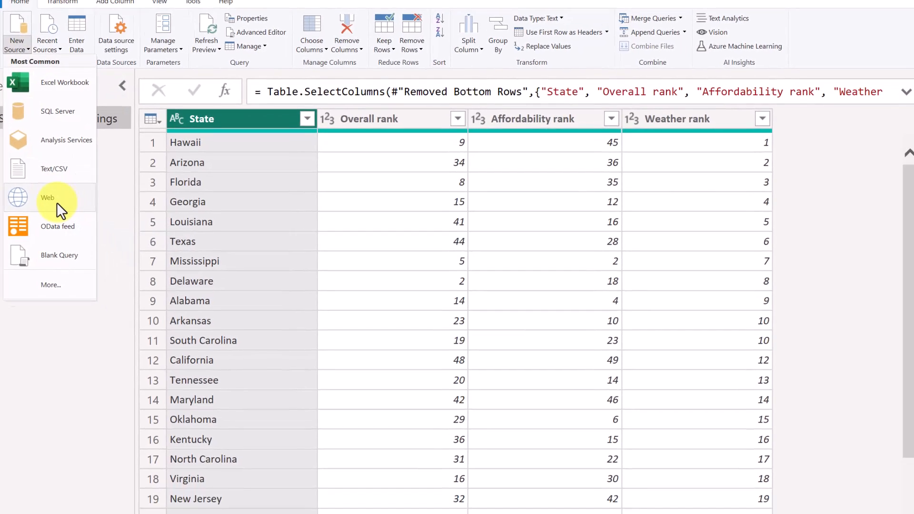
left_click(56, 202)
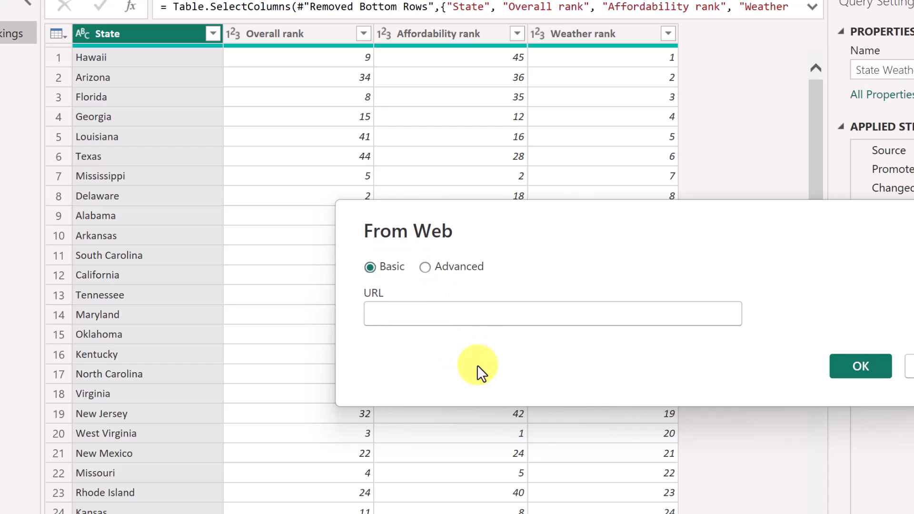
Paste the Wikipedia List_of_U.S._state_abbreviations URL into From Web and confirm with OK.
type("https://en.wikipedia.org/wiki/List_of_U.S._state_abbreviations")
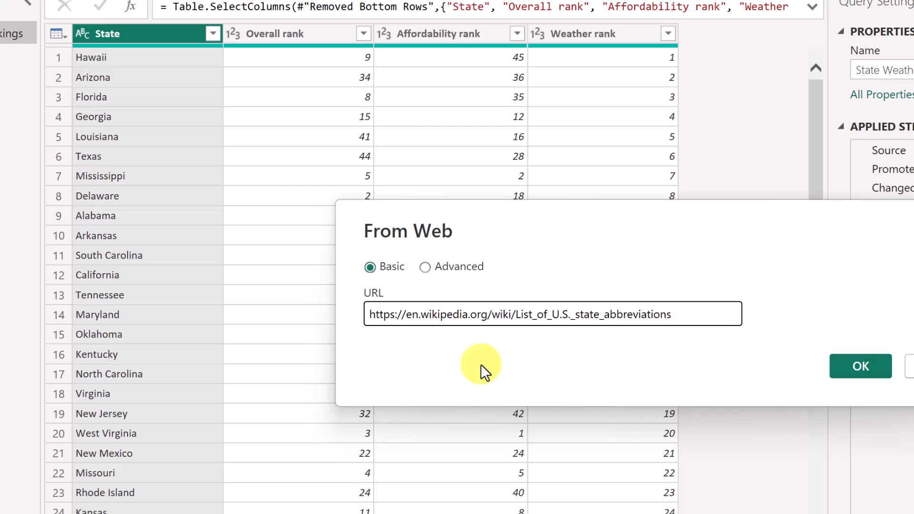
left_click(864, 370)
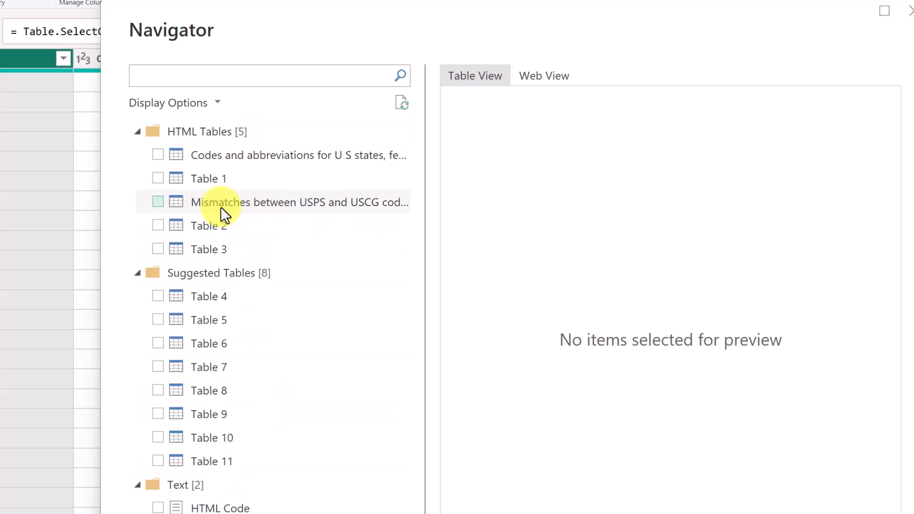
Load the 'Codes and abbreviations for U.S. states' table from the Navigator as a new query.
left_click(237, 163)
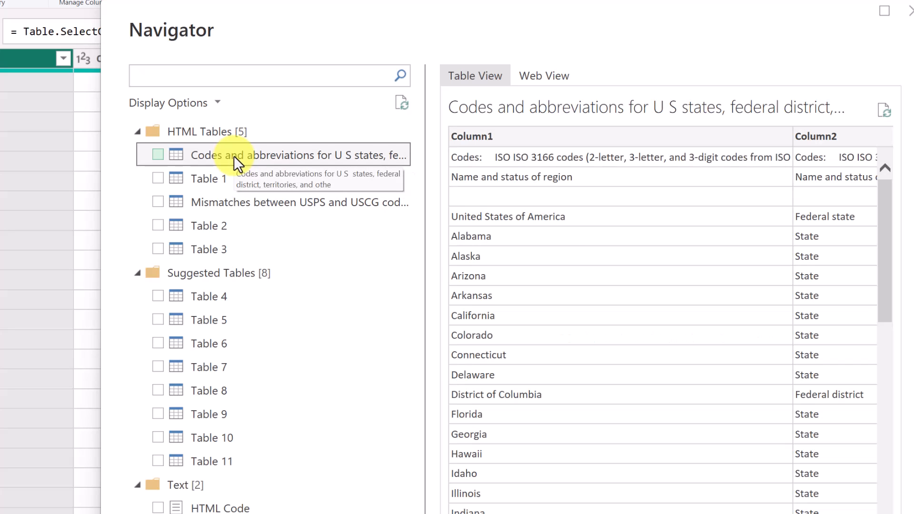
left_click_drag(507, 479, 564, 433)
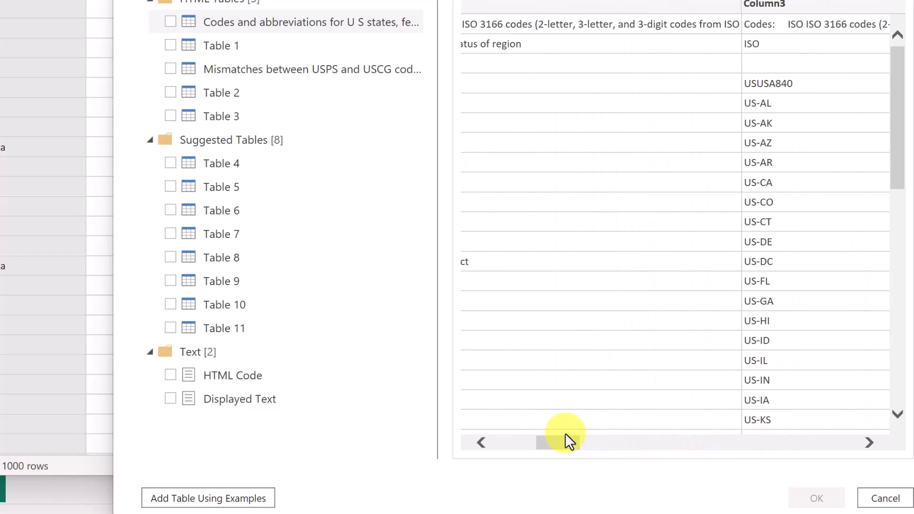
left_click(170, 21)
left_click(816, 499)
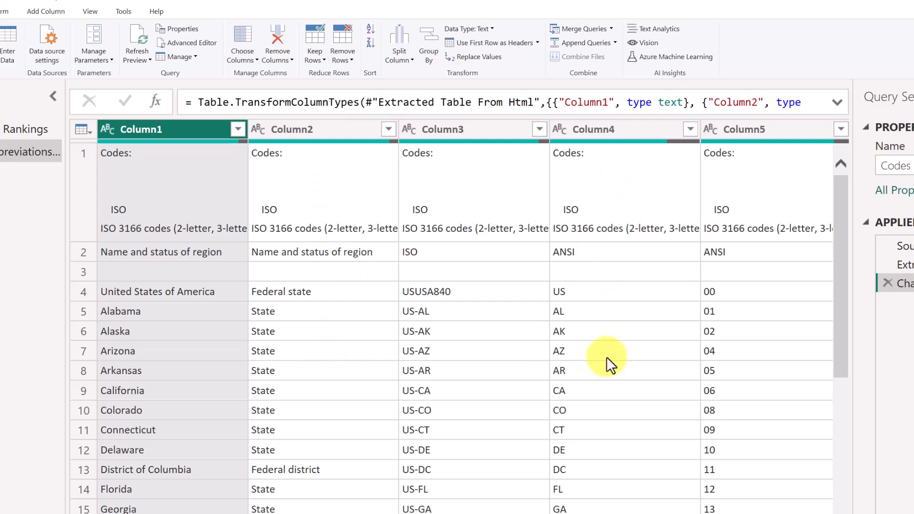
Use Choose Columns to keep only Column1, Column2 and Column4 in the codes query.
left_click(250, 44)
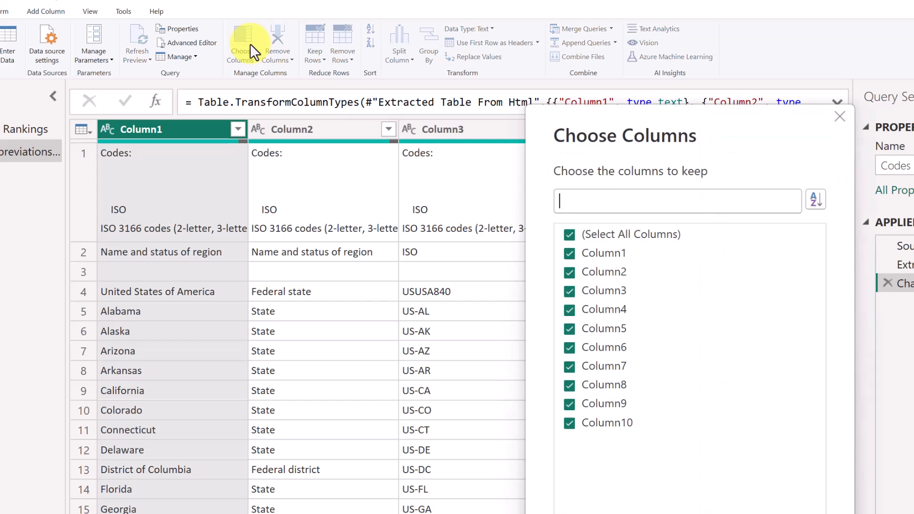
left_click(570, 235)
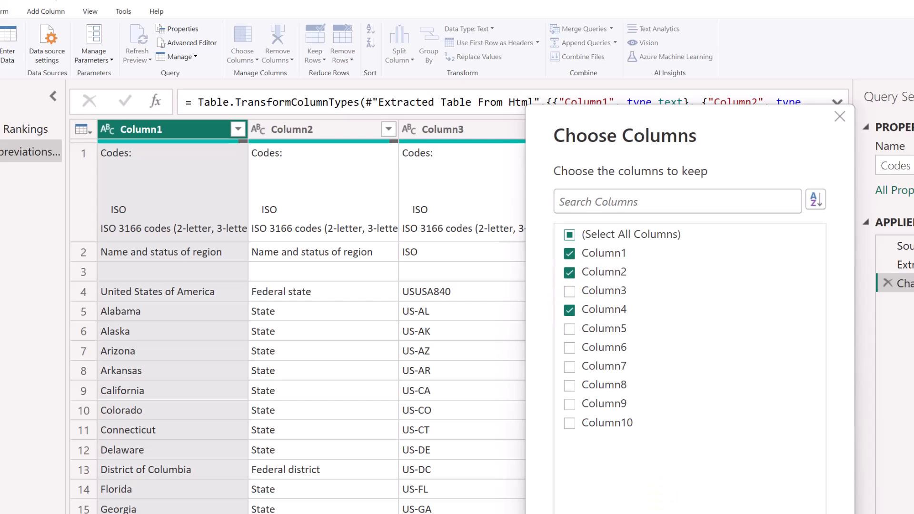
left_click(729, 513)
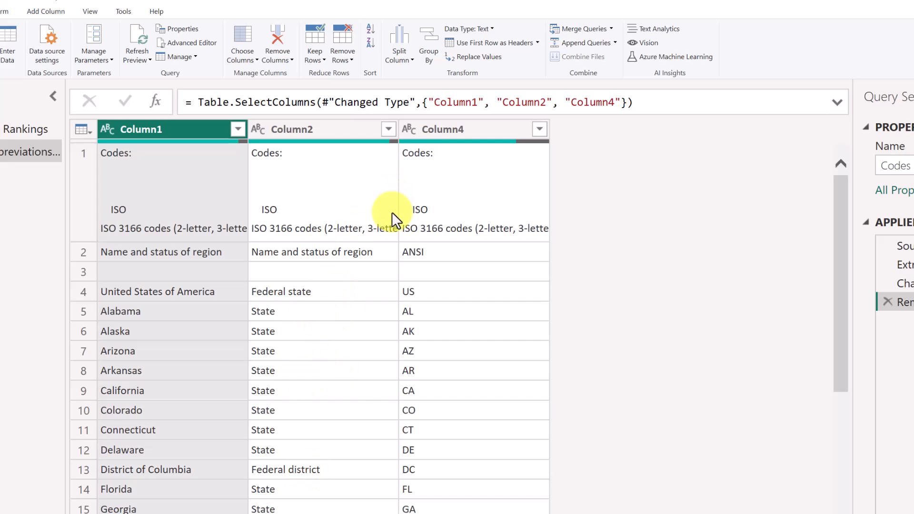
Filter Column2 with Text Filters > Equals 'State' so only state rows remain.
left_click(388, 130)
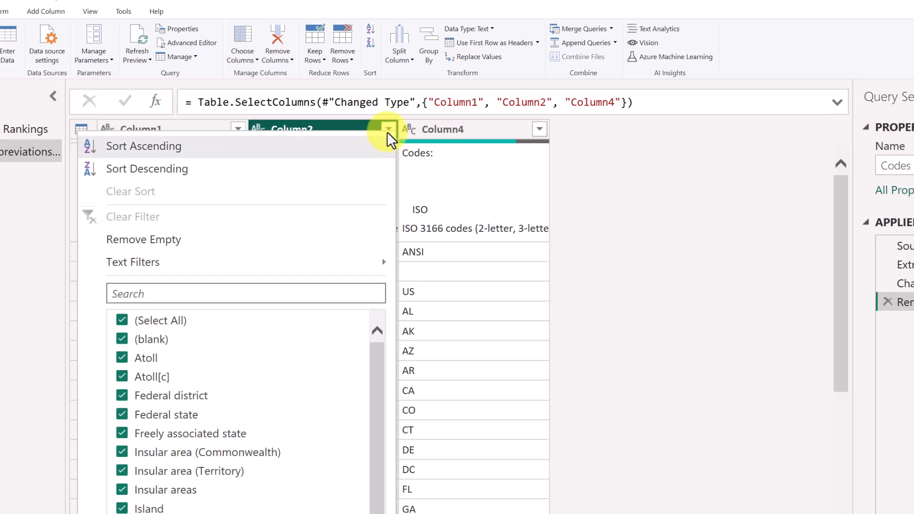
mouse_move(175, 276)
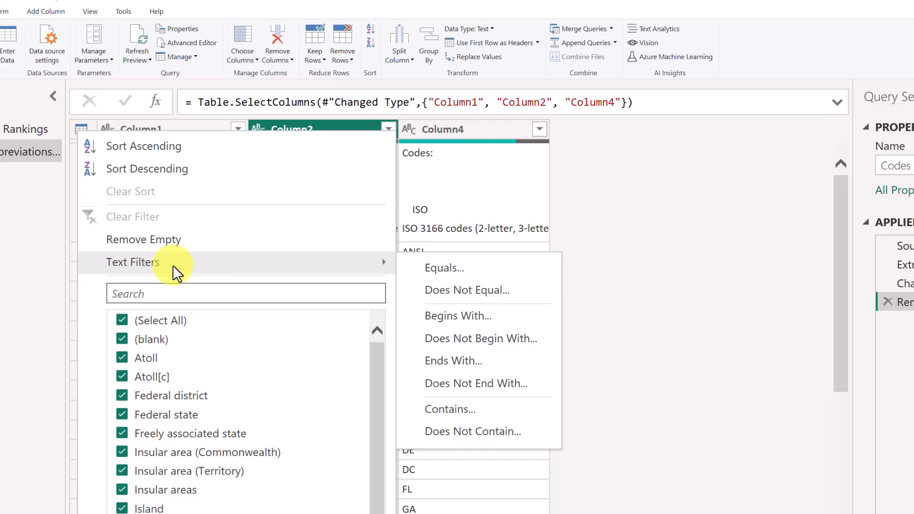
left_click(473, 272)
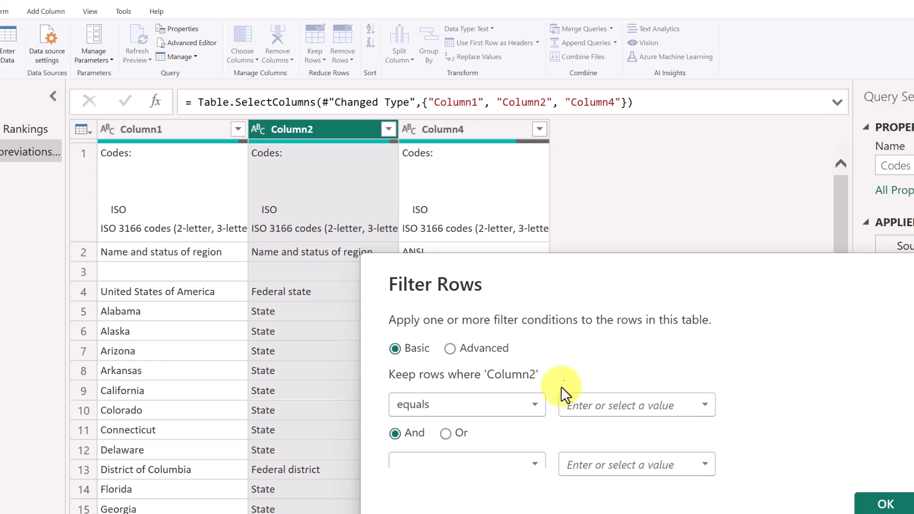
left_click(604, 408)
type("State")
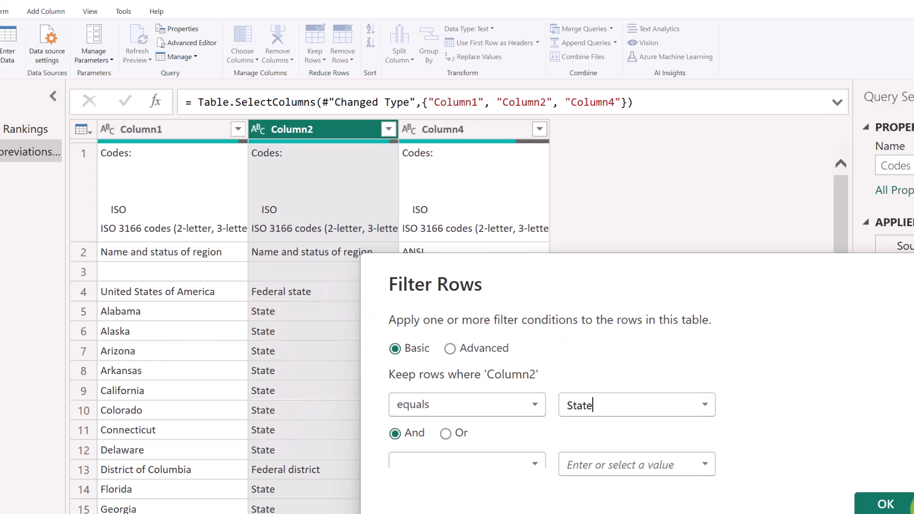
left_click(886, 503)
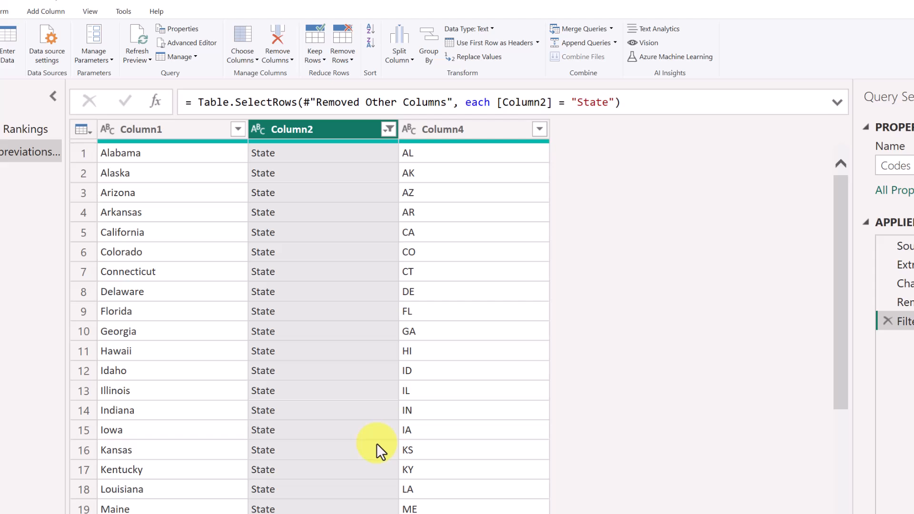
scroll(322, 350, "down", 8)
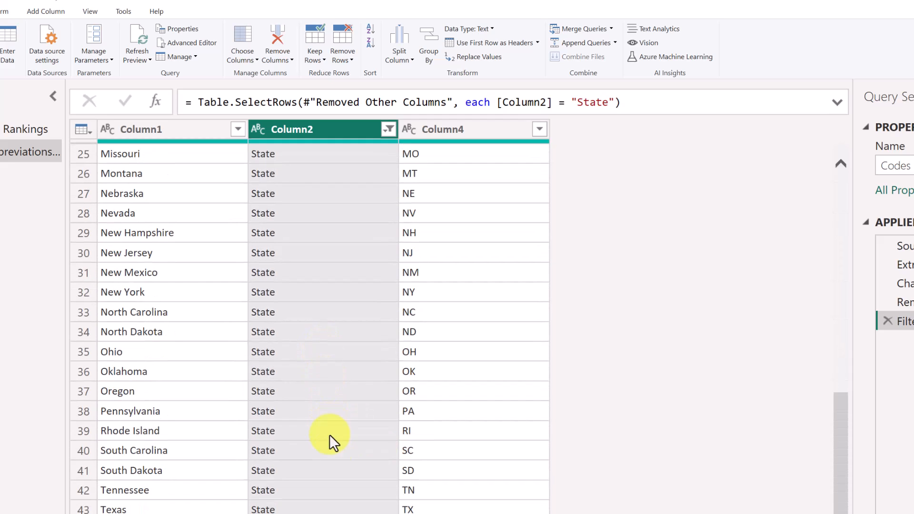
scroll(347, 485, "up", 8)
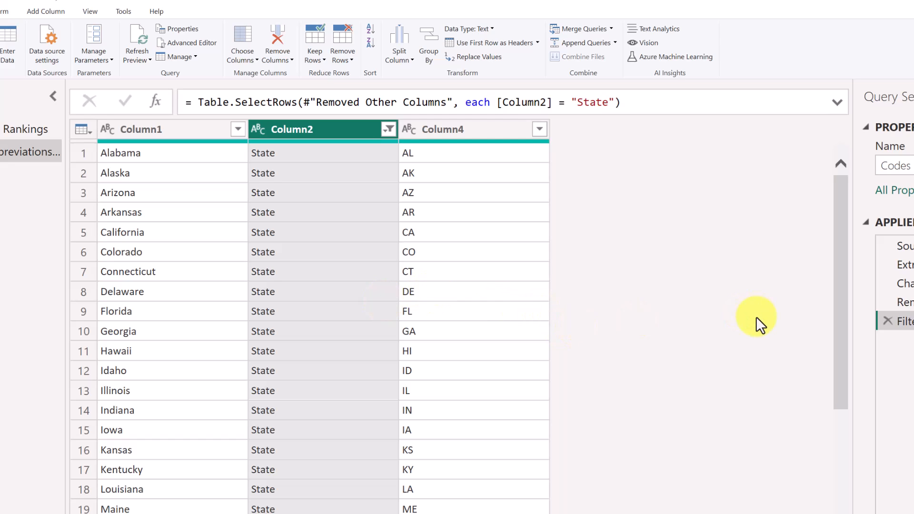
Rename the three columns to State, Status and Abbreviation.
double_click(152, 130)
type("State")
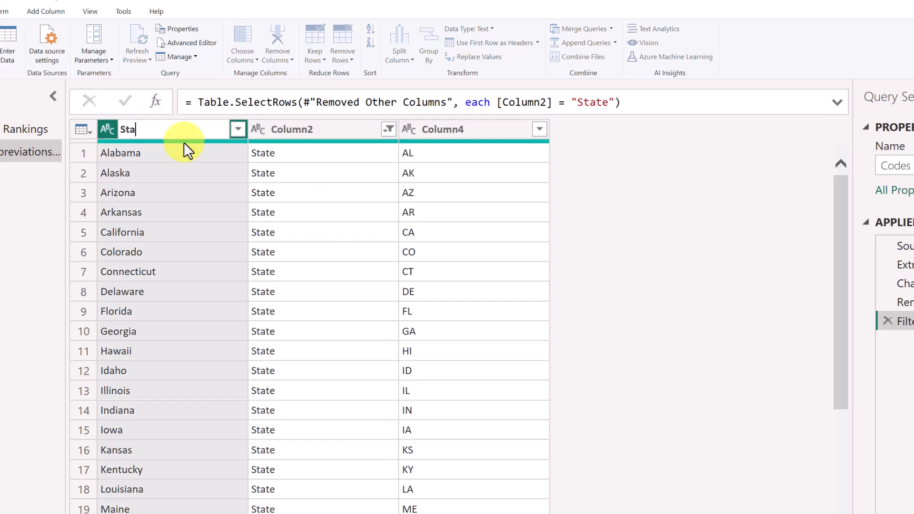
double_click(296, 131)
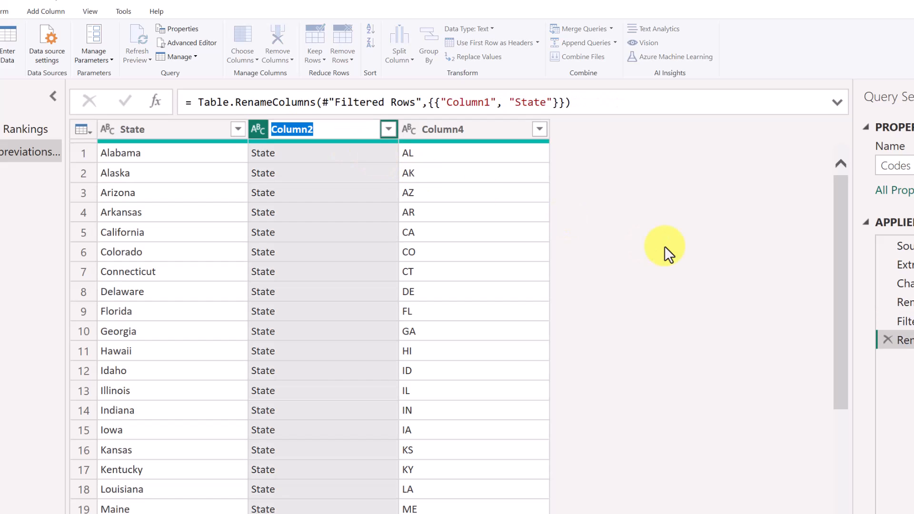
type("Status")
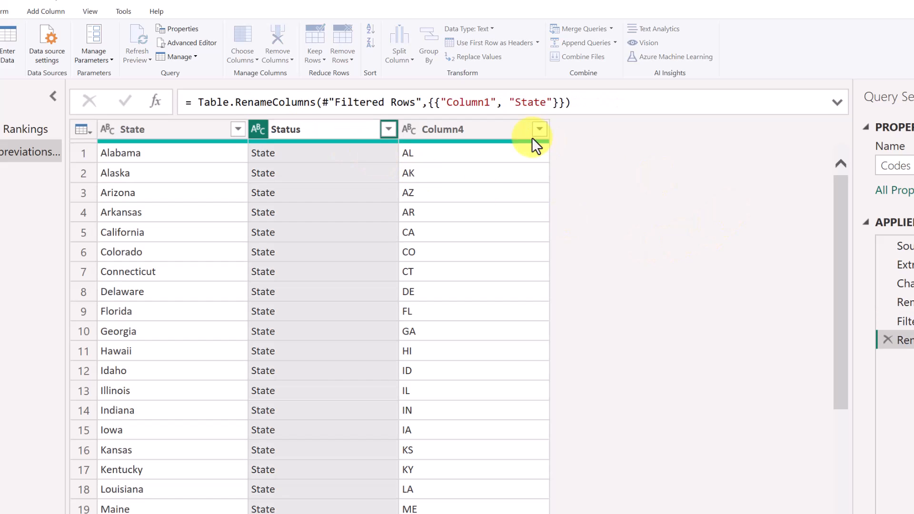
double_click(459, 128)
type("Abbreviation")
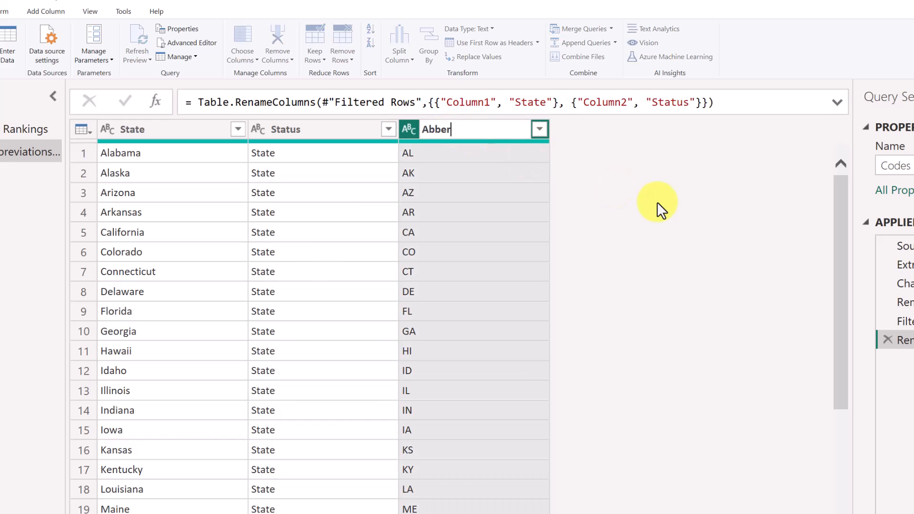
key("Return")
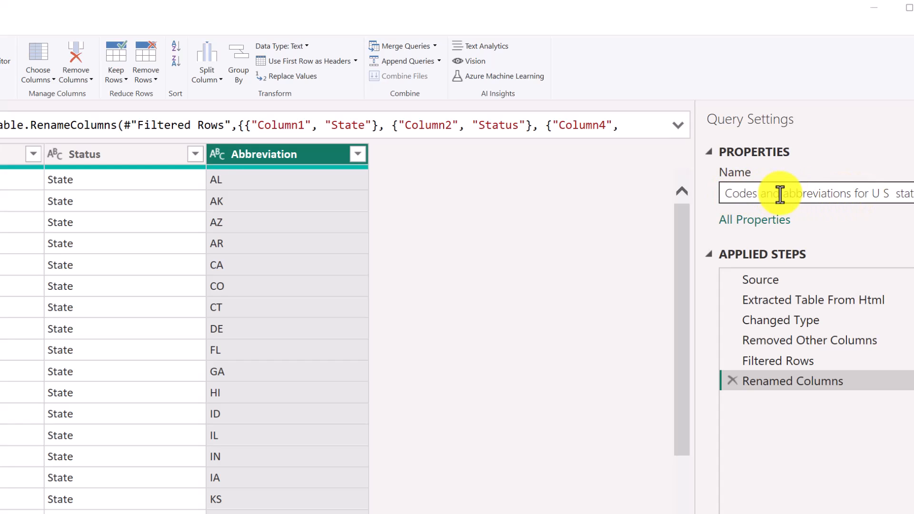
Change the query name in Query Settings to 'State abbreviations'.
left_click_drag(779, 195, 665, 182)
type("State")
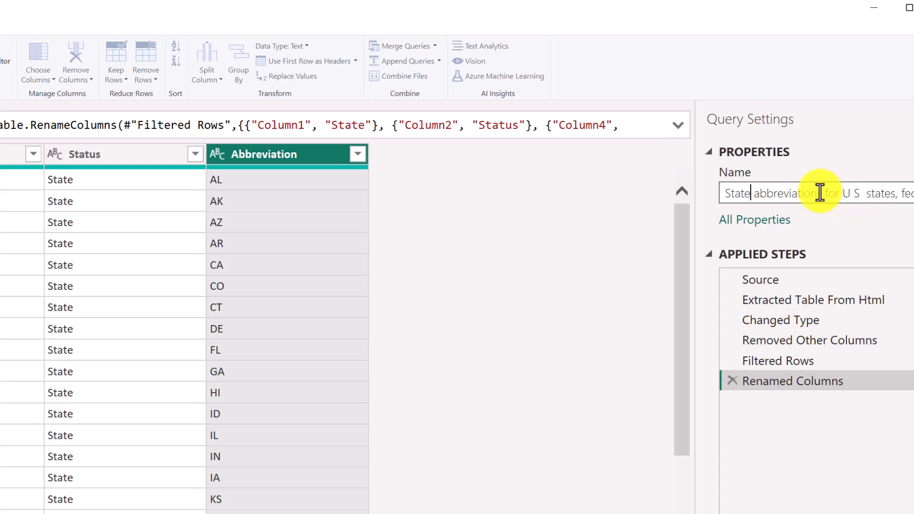
left_click_drag(824, 192, 913, 194)
key("BackSpace")
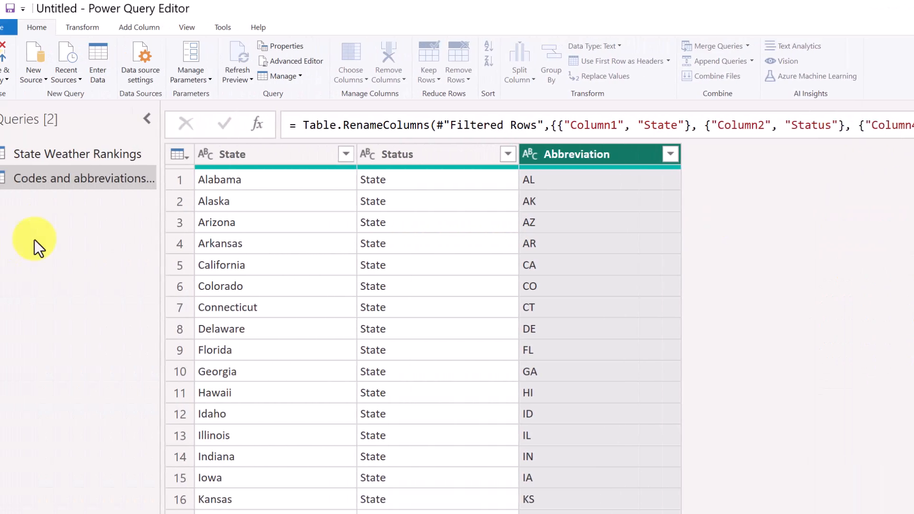
Commit the State abbreviations name and switch back to the State Weather Rankings query.
left_click(55, 231)
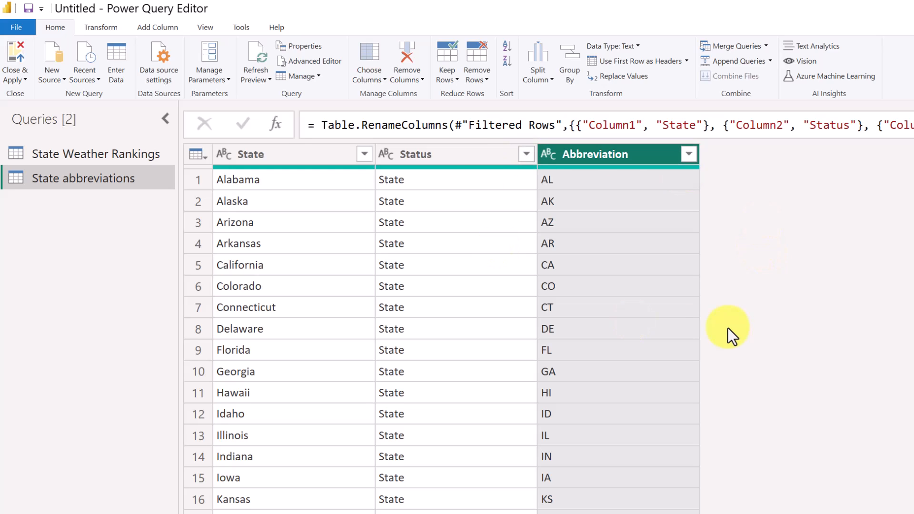
left_click(119, 154)
left_click(108, 177)
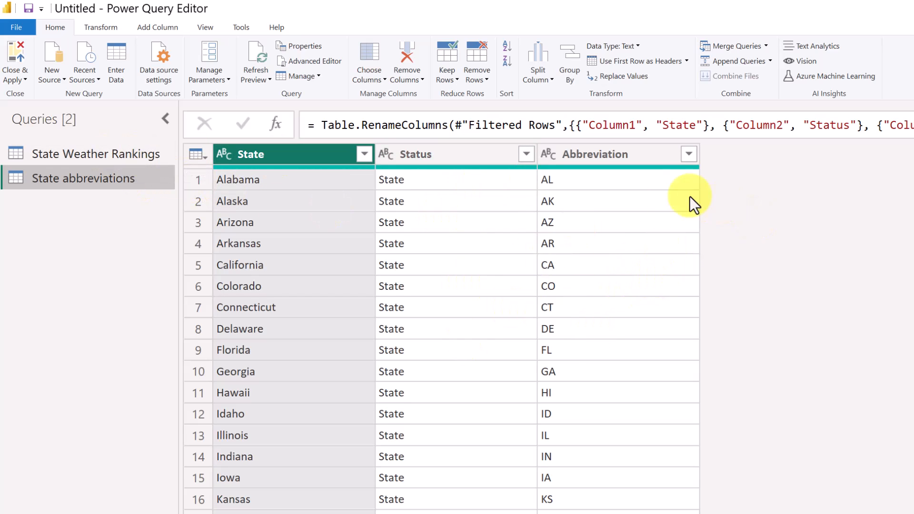
left_click(96, 154)
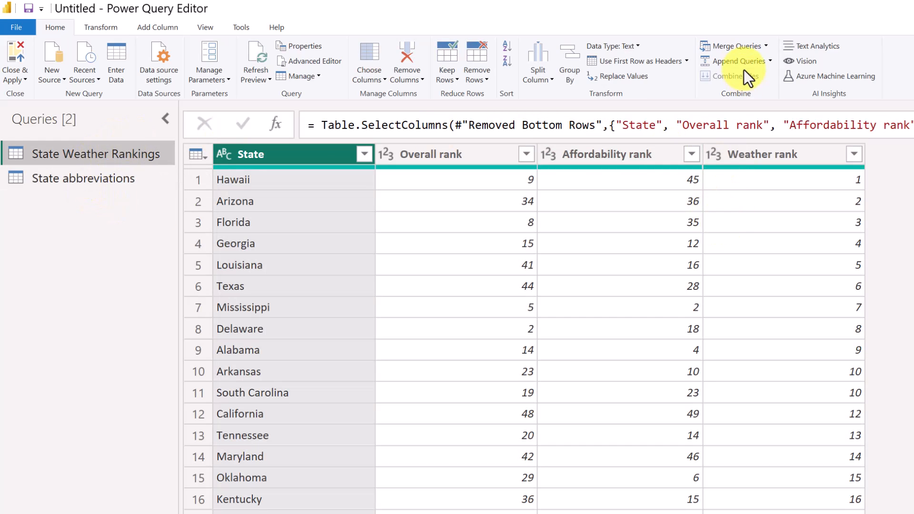
Set up a merge of State Weather Rankings with State abbreviations, matching on both State columns.
left_click(766, 47)
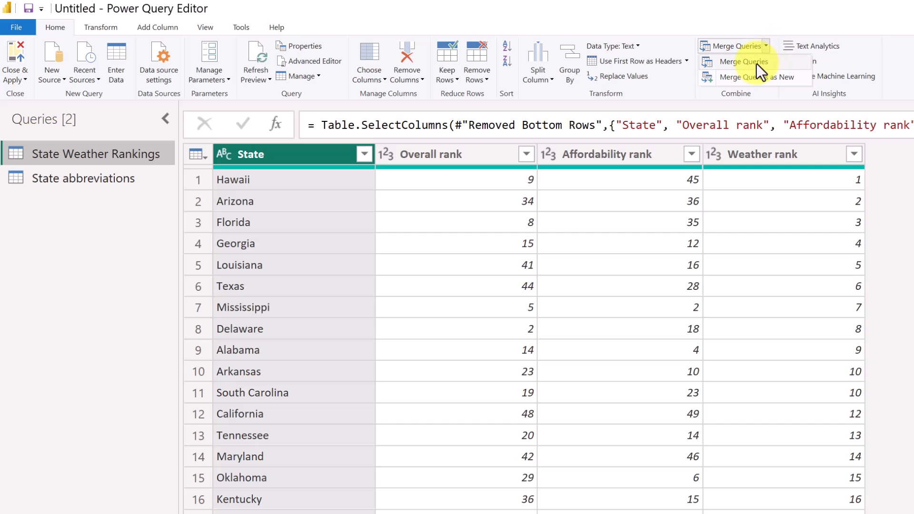
left_click(753, 61)
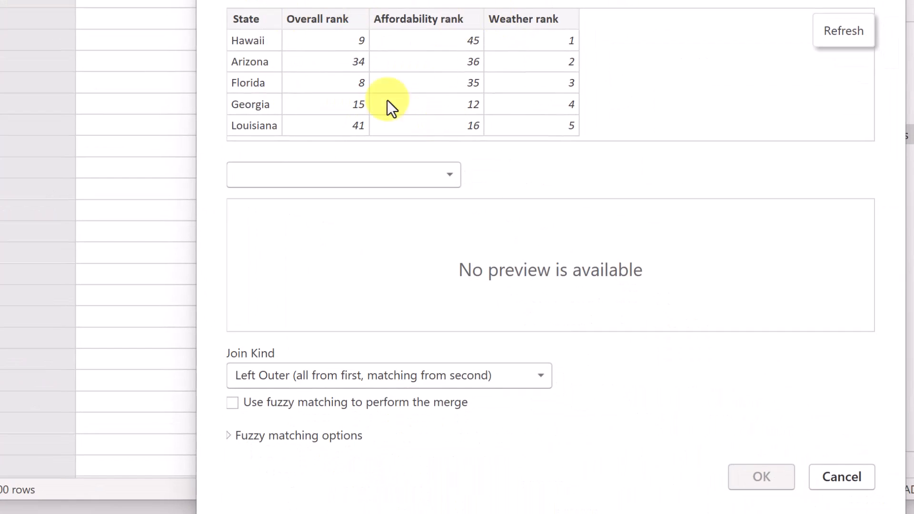
left_click(451, 180)
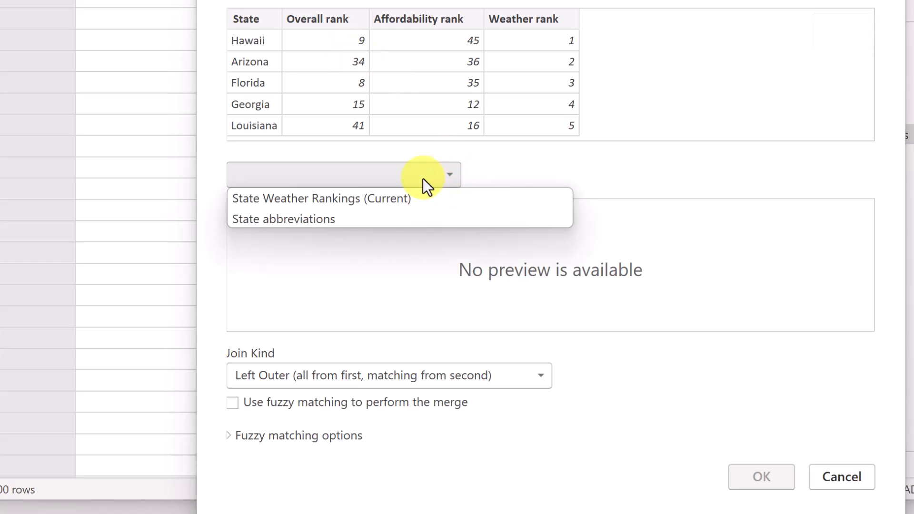
left_click(320, 220)
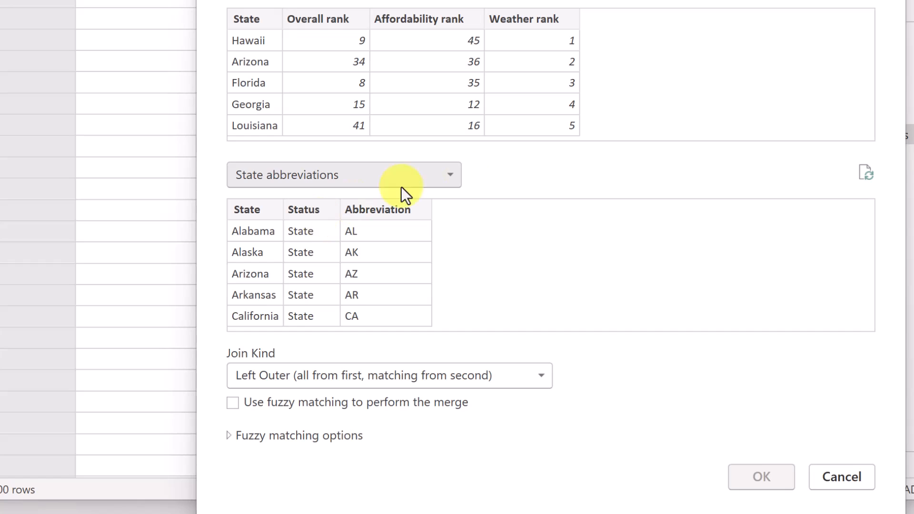
left_click(249, 19)
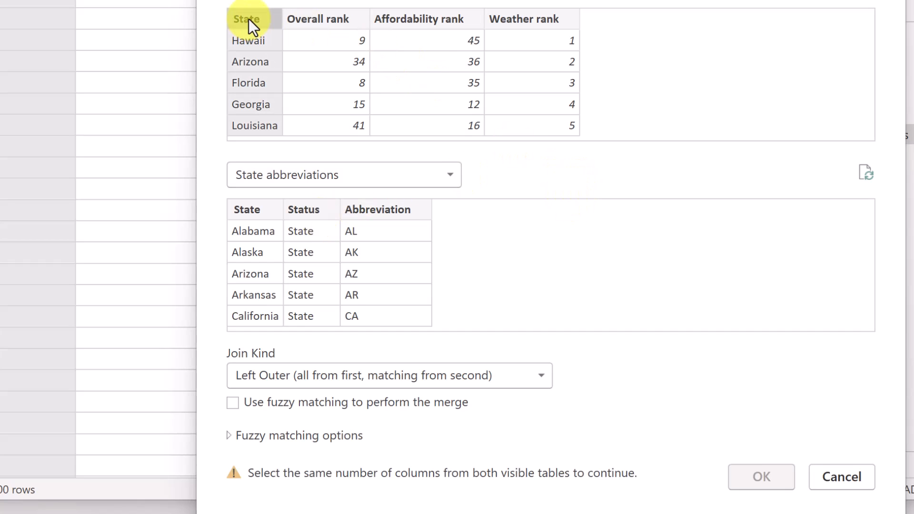
left_click(253, 210)
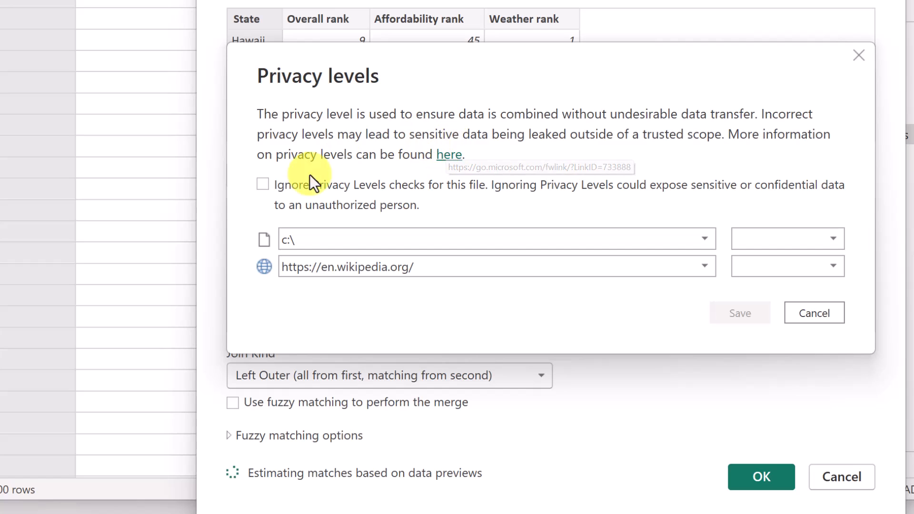
Ignore privacy levels for the file, save that setting, and confirm the merge.
left_click(262, 186)
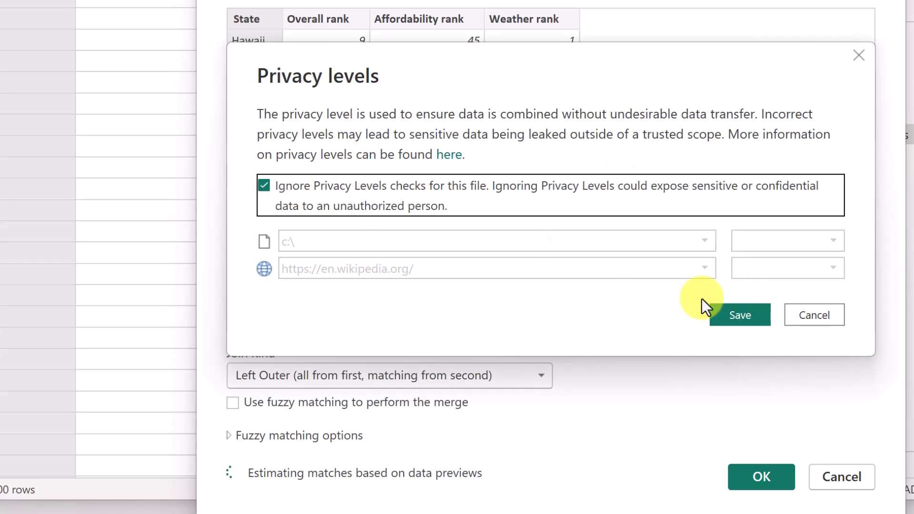
left_click(742, 315)
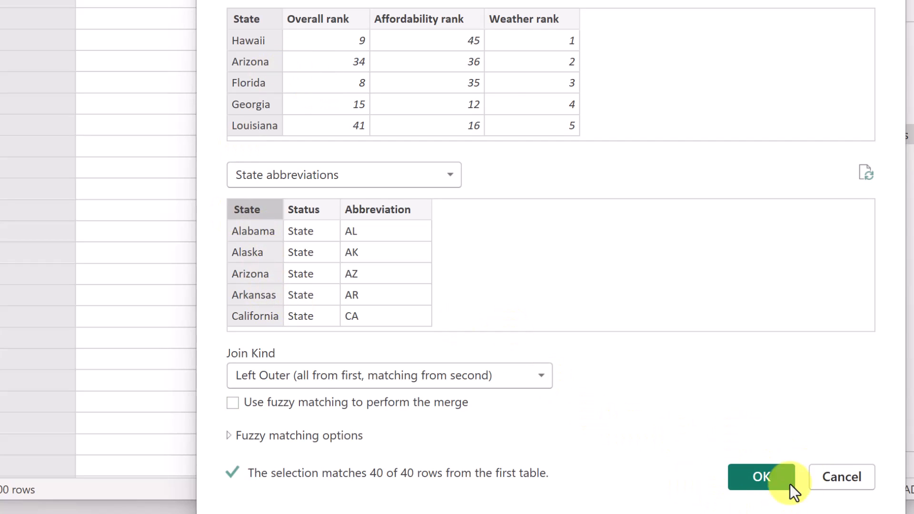
left_click(764, 479)
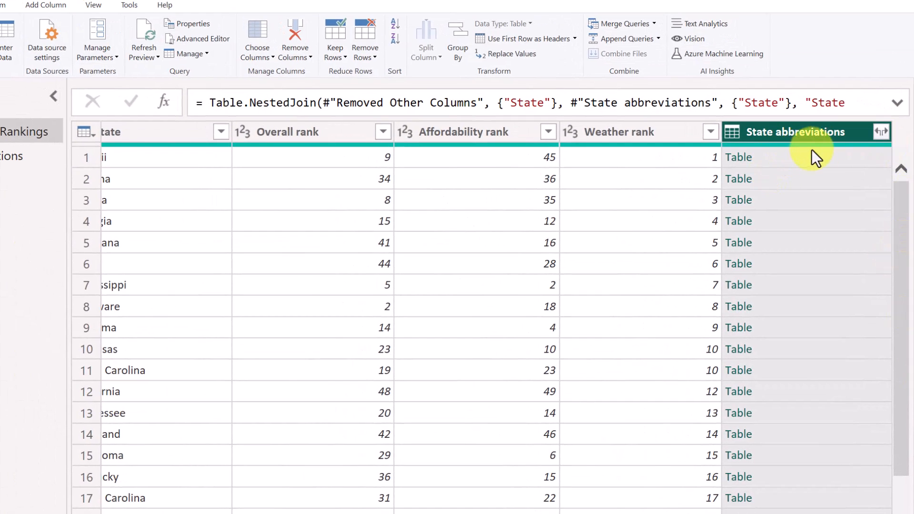
Expand the State abbreviations column to just Abbreviation, then review both queries.
left_click(881, 133)
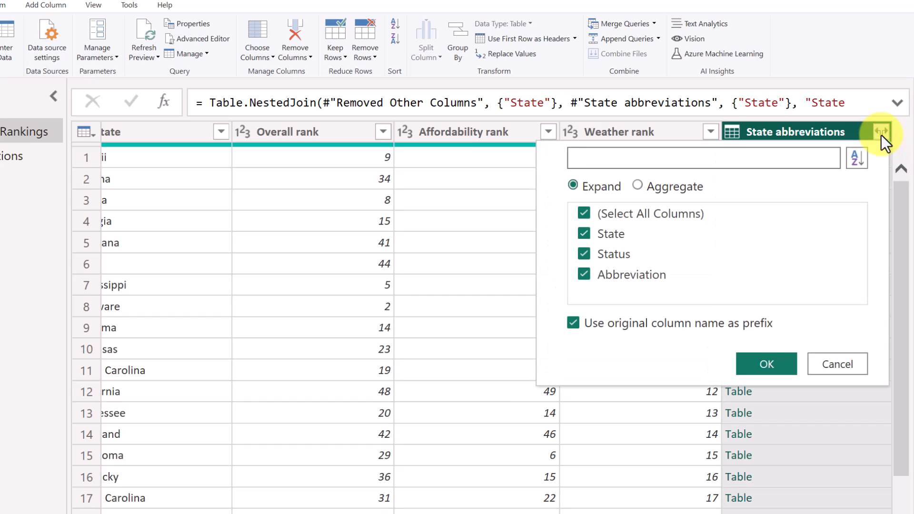
left_click(586, 214)
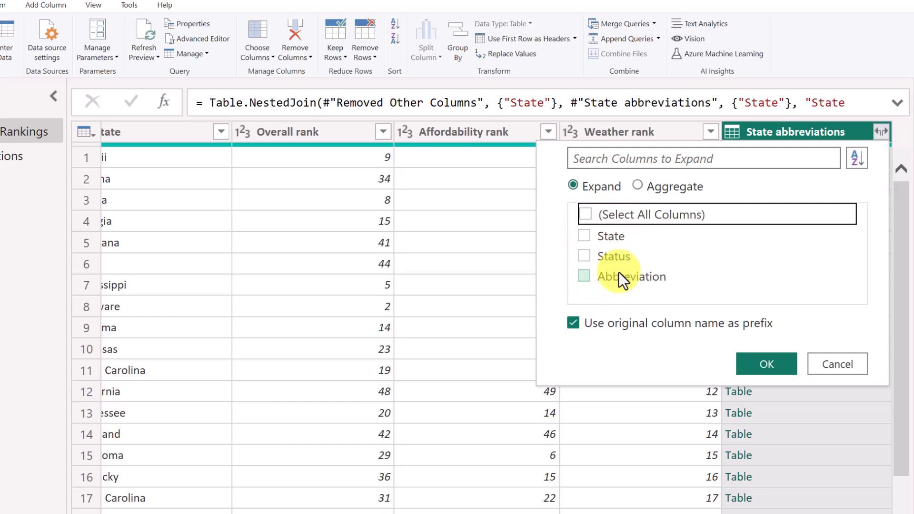
left_click(586, 278)
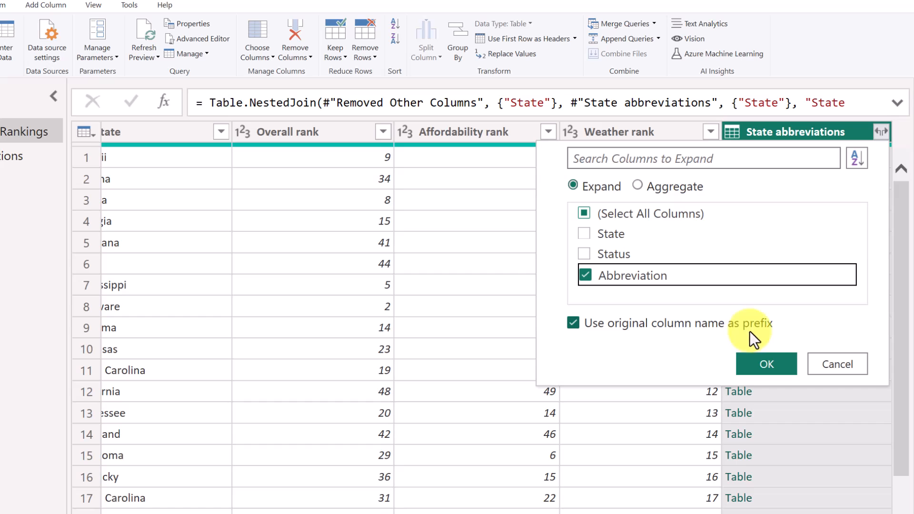
left_click(770, 364)
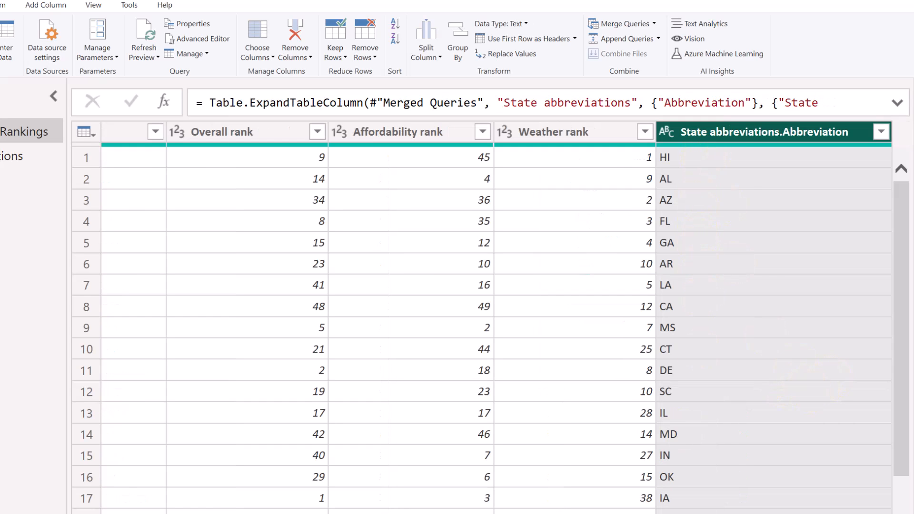
scroll(463, 490, "down", 5)
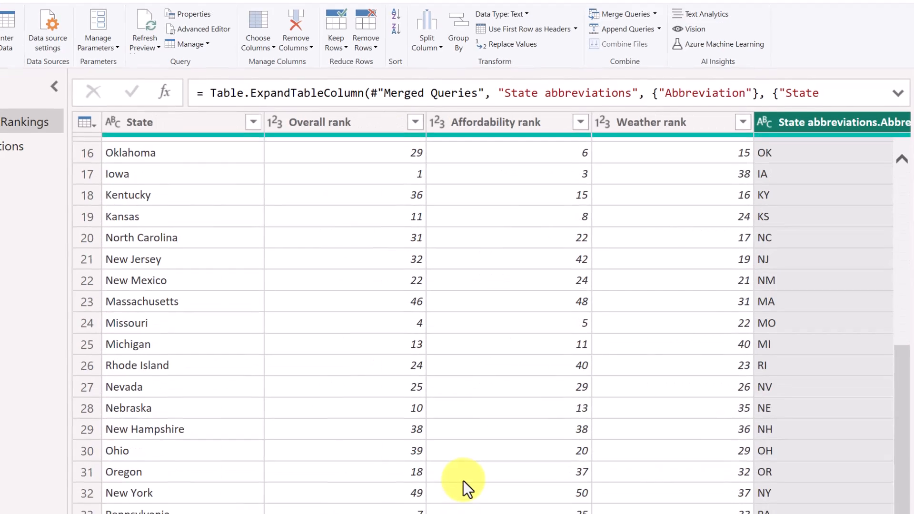
scroll(290, 430, "up", 4)
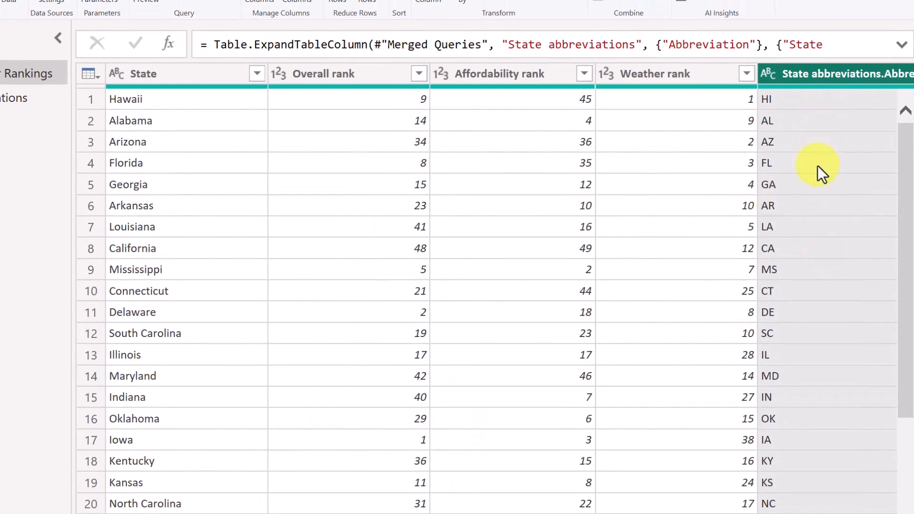
scroll(795, 410, "down", 5)
scroll(816, 436, "up", 5)
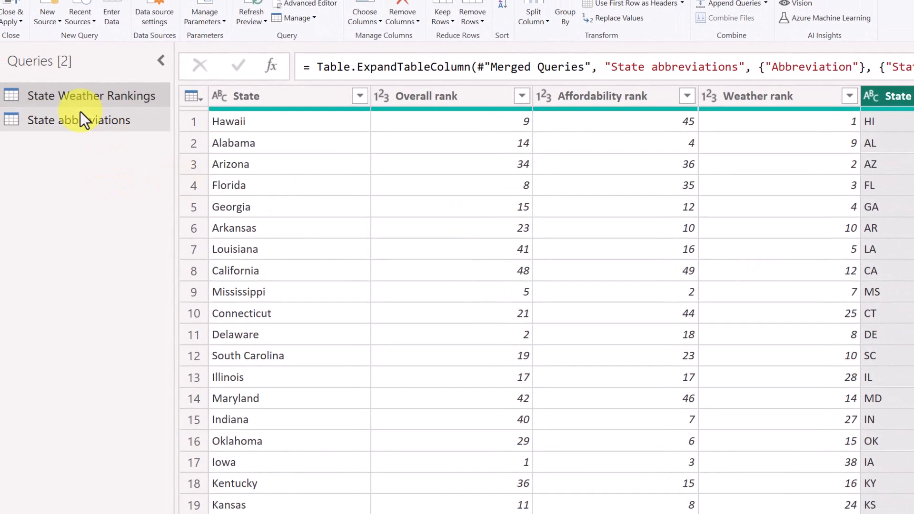
left_click(86, 118)
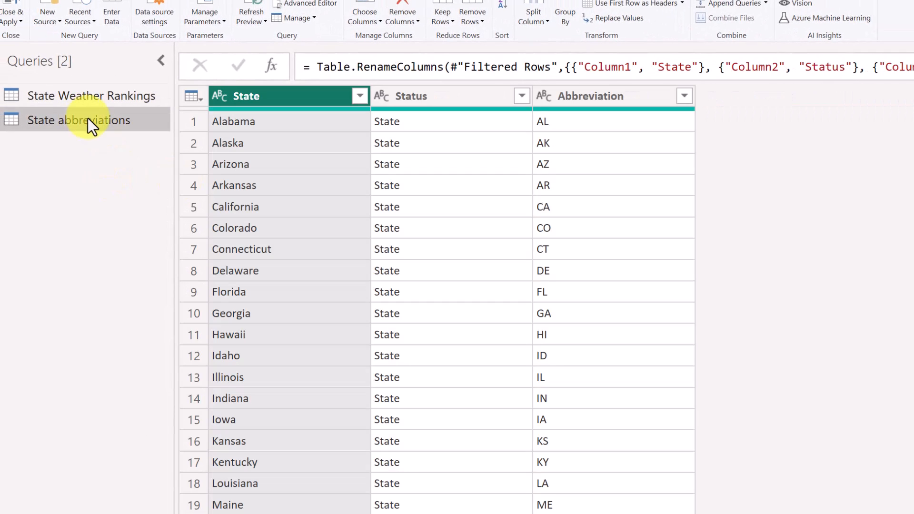
left_click(103, 97)
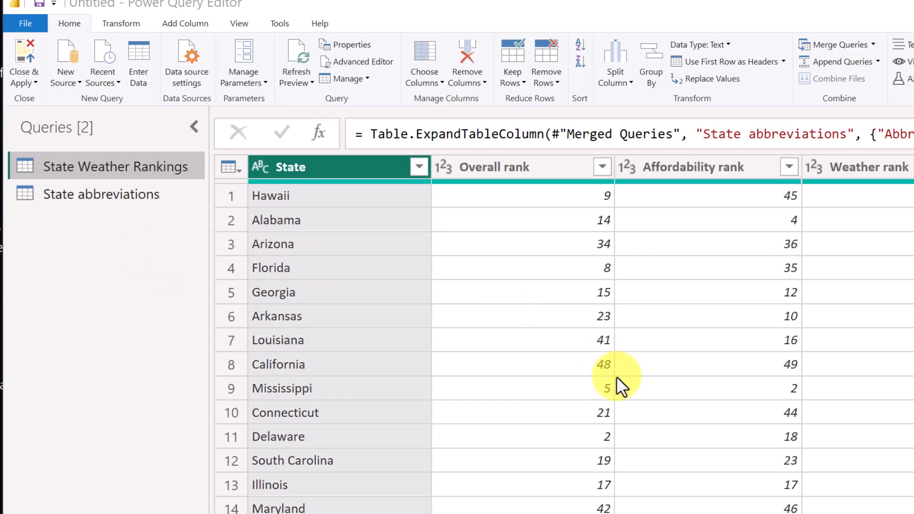
Close & Apply the query changes and save the report as 'Sunglasses'.
left_click(23, 56)
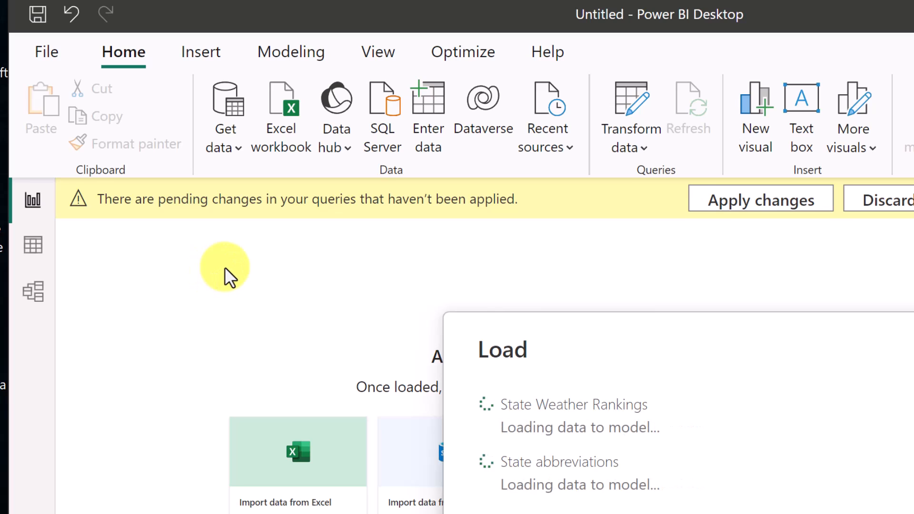
left_click(38, 17)
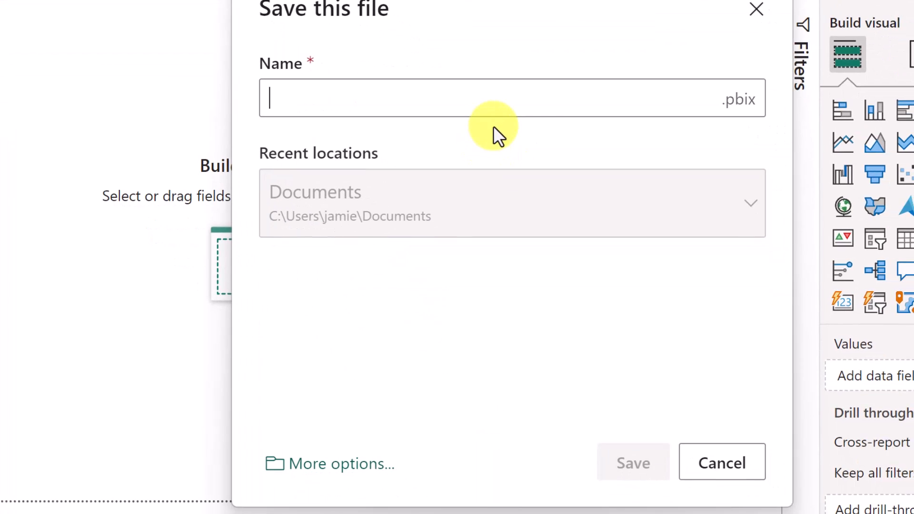
type("Sunglasses")
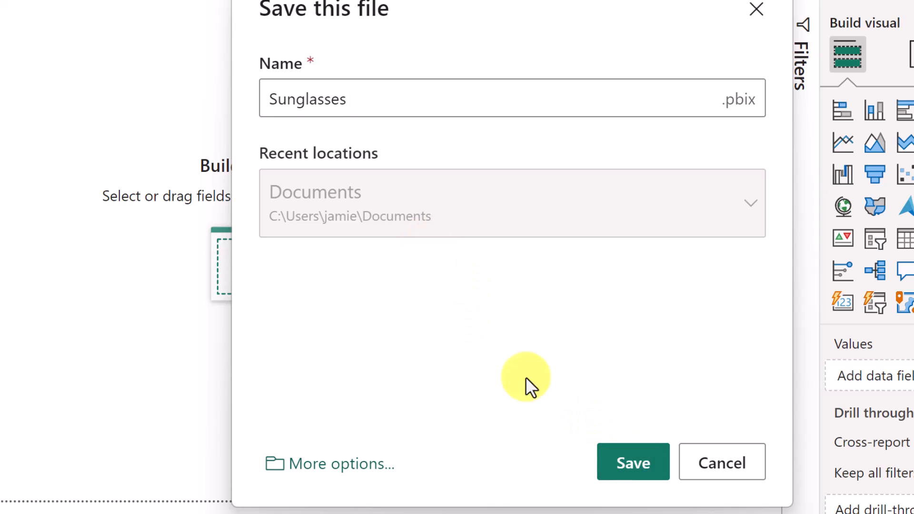
left_click(629, 463)
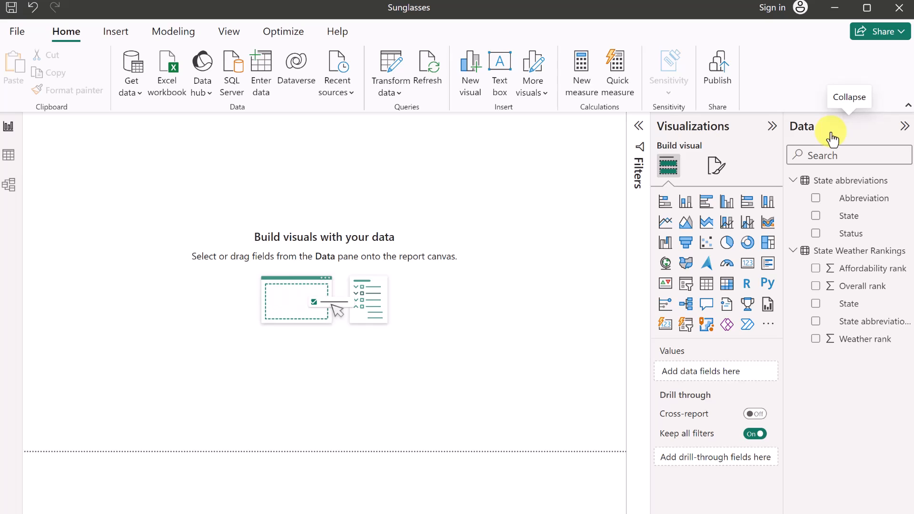
Create a map from the State field, position it near the top-left, and enlarge it.
left_click(816, 304)
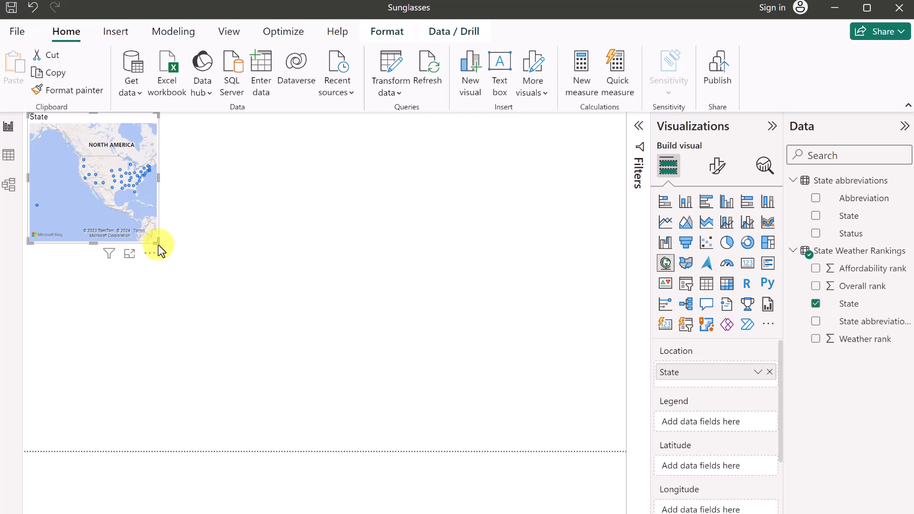
left_click_drag(156, 243, 182, 255)
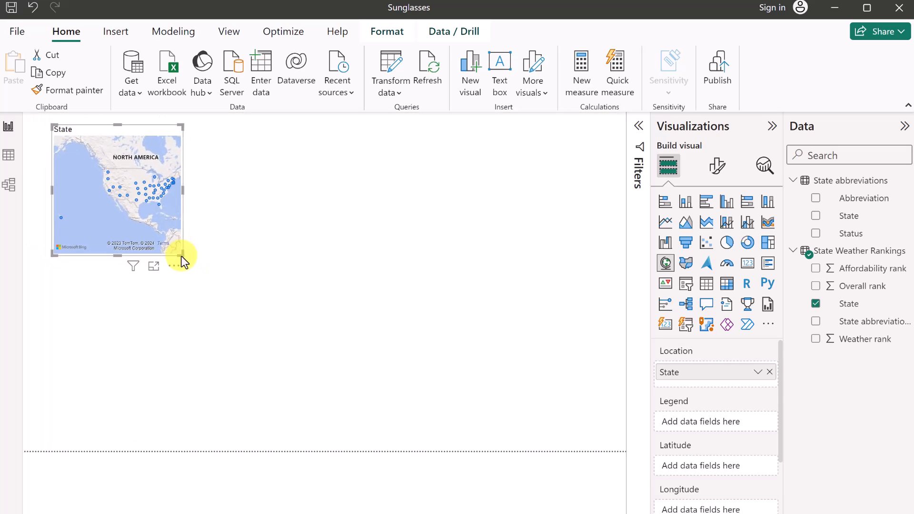
mouse_move(95, 136)
left_mouse_down()
mouse_move(278, 171)
mouse_move(159, 153)
mouse_move(93, 125)
mouse_move(105, 139)
left_mouse_up()
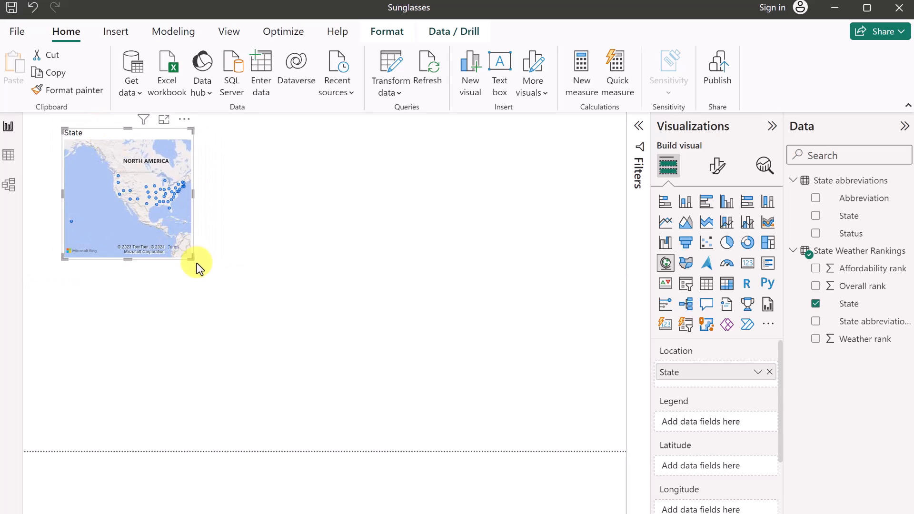
left_click_drag(191, 257, 272, 327)
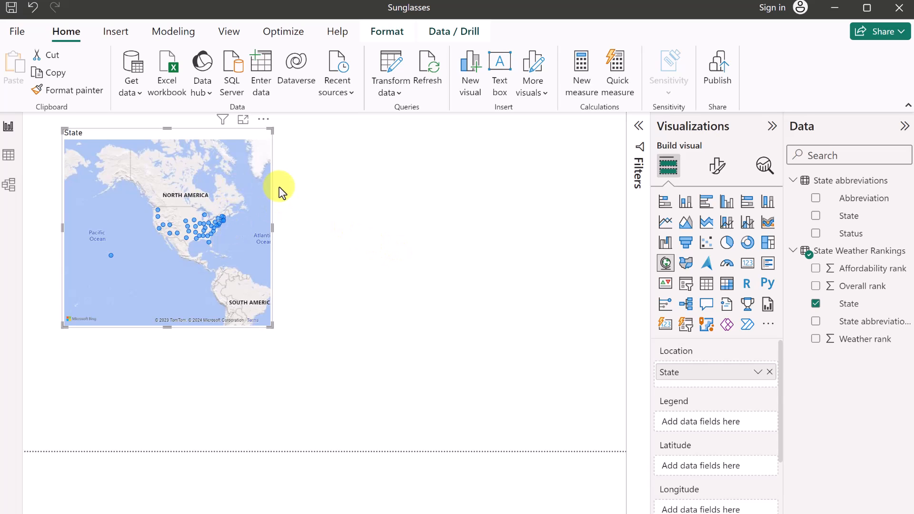
left_click(15, 30)
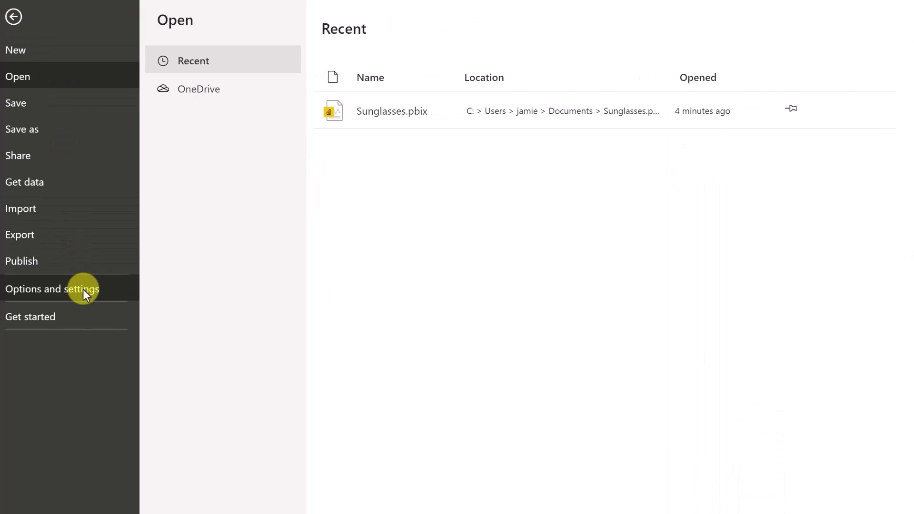
left_click(83, 289)
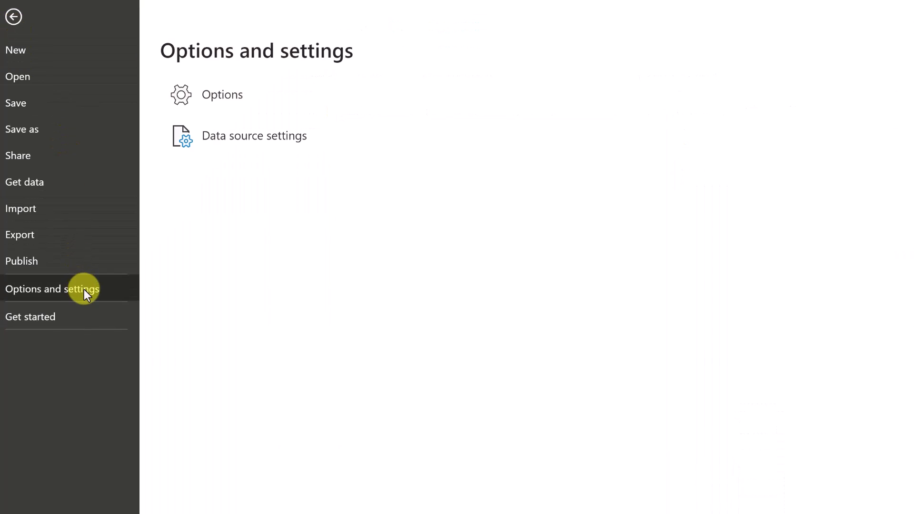
left_click(222, 95)
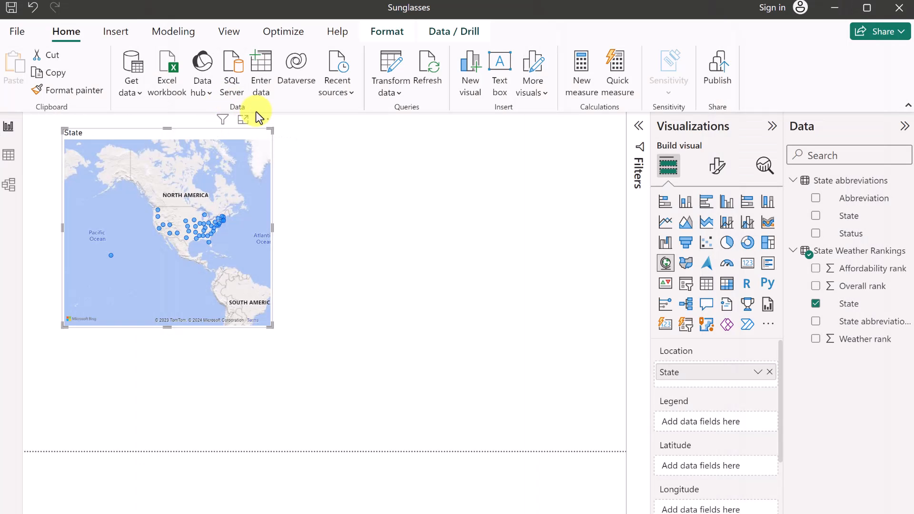
left_click(146, 179)
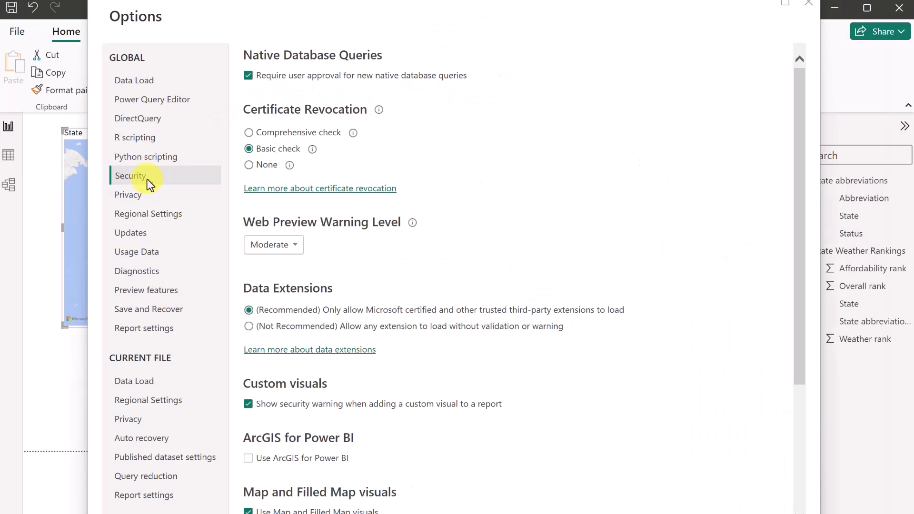
scroll(315, 405, "down", 3)
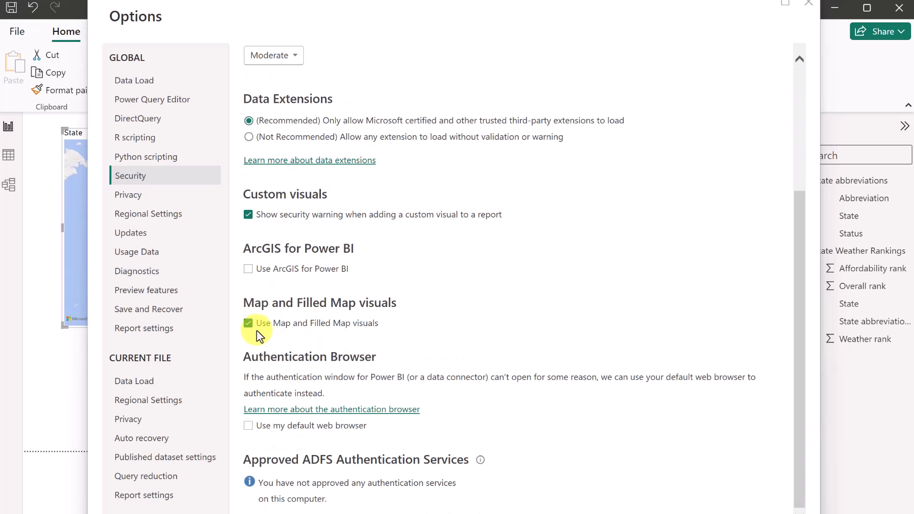
left_click(717, 513)
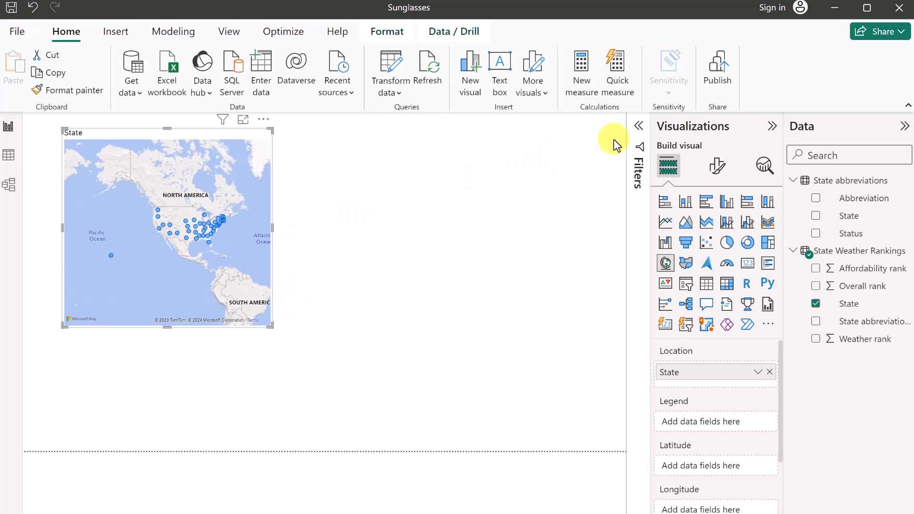
left_click(640, 128)
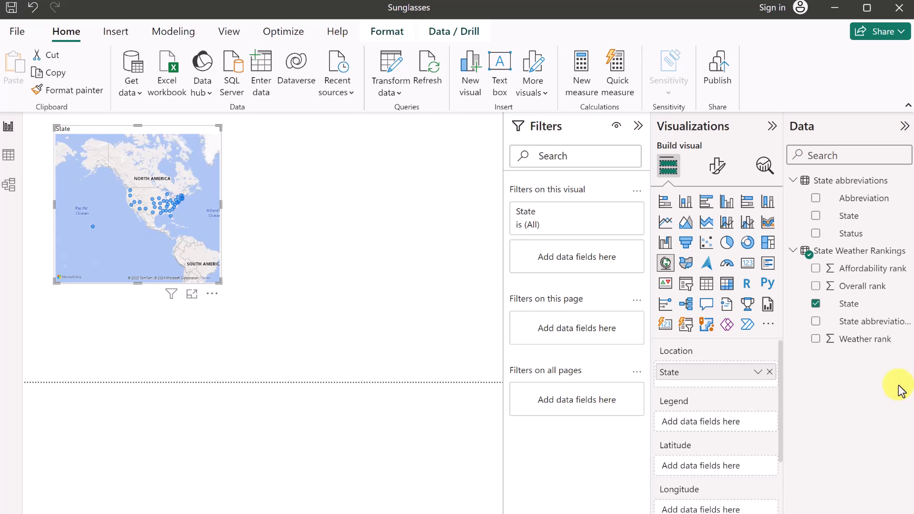
Filter the map's State to Bottom 10 by Weather rank, enlarge the map, and apply.
left_click(616, 212)
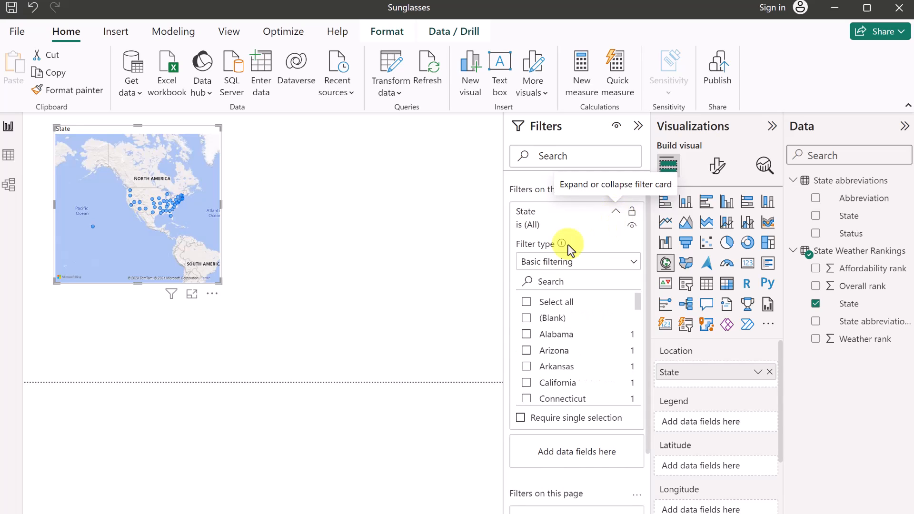
left_click(598, 272)
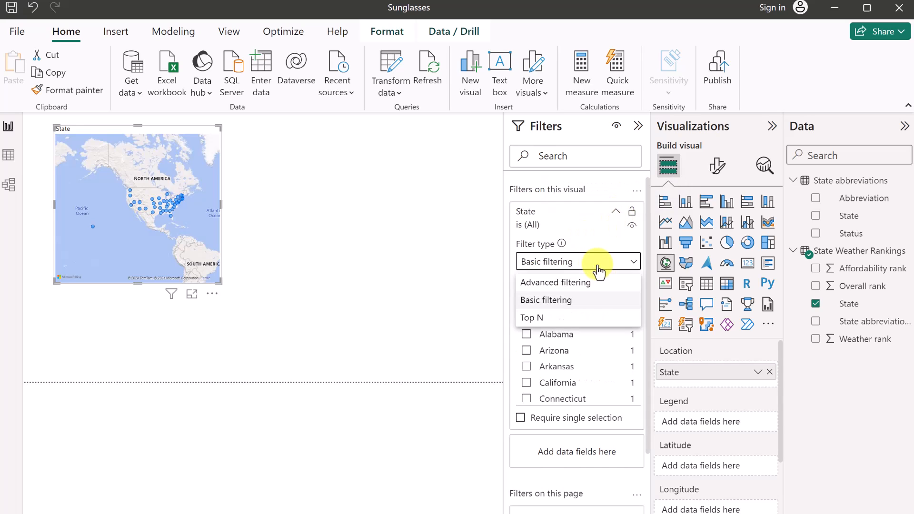
left_click(541, 320)
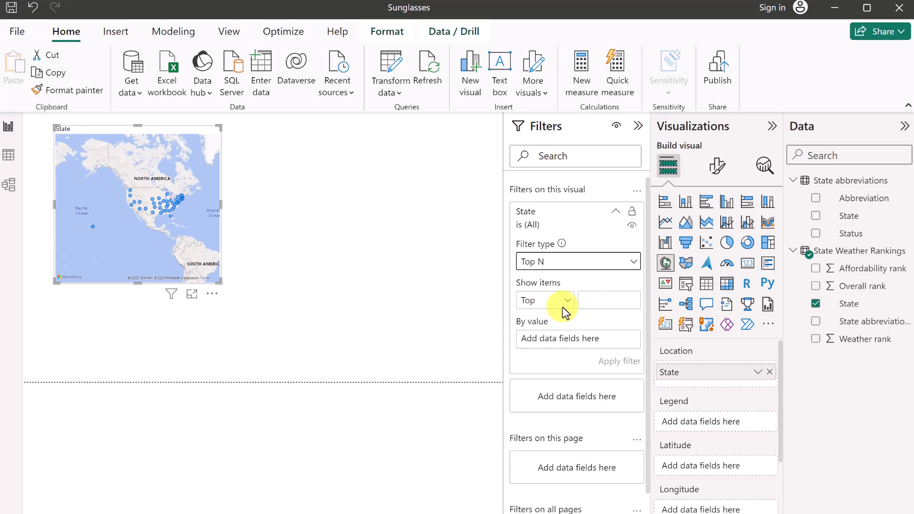
left_click(563, 303)
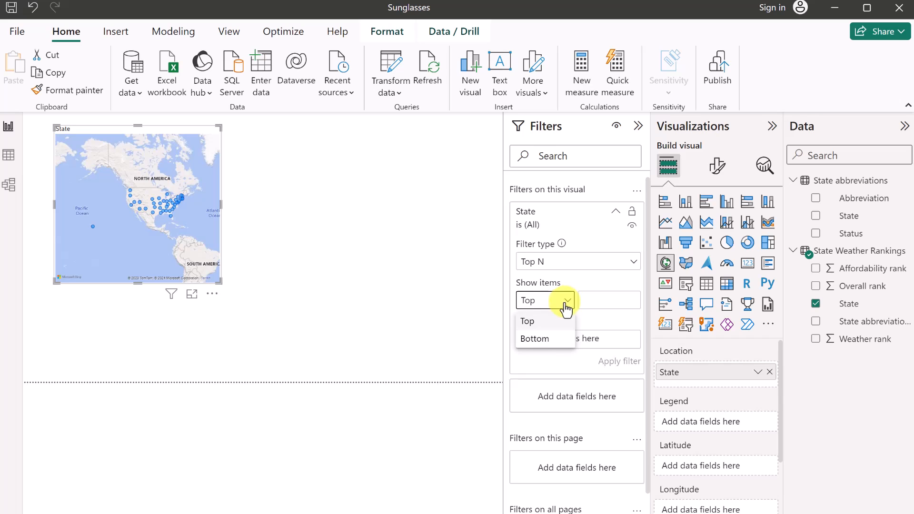
left_click(548, 340)
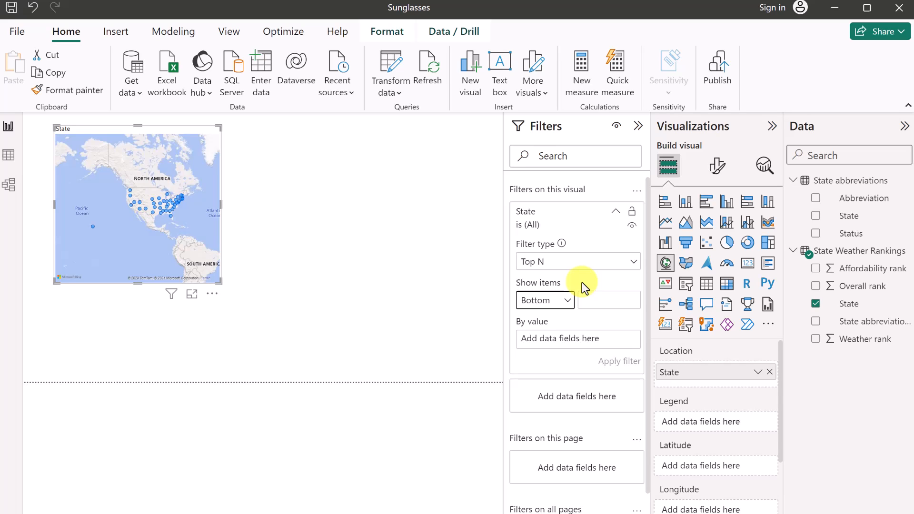
left_click(606, 298)
type("10")
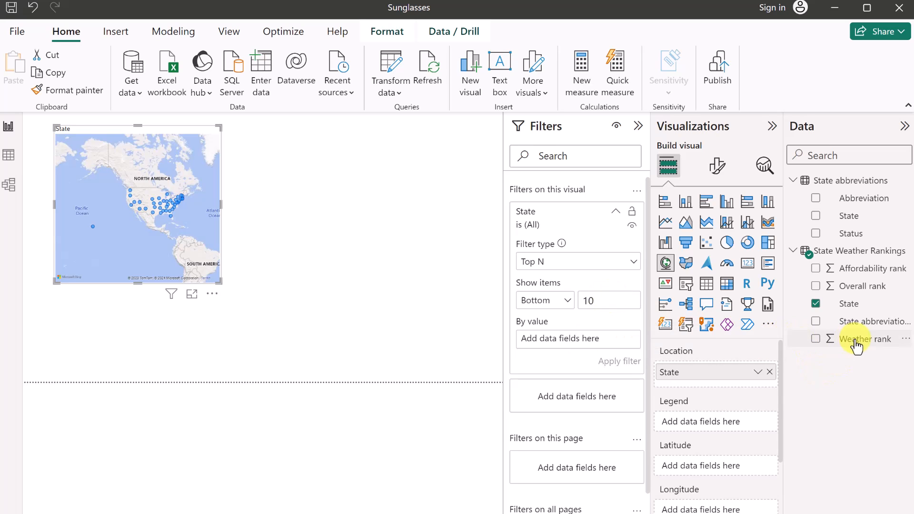
left_click_drag(854, 341, 562, 342)
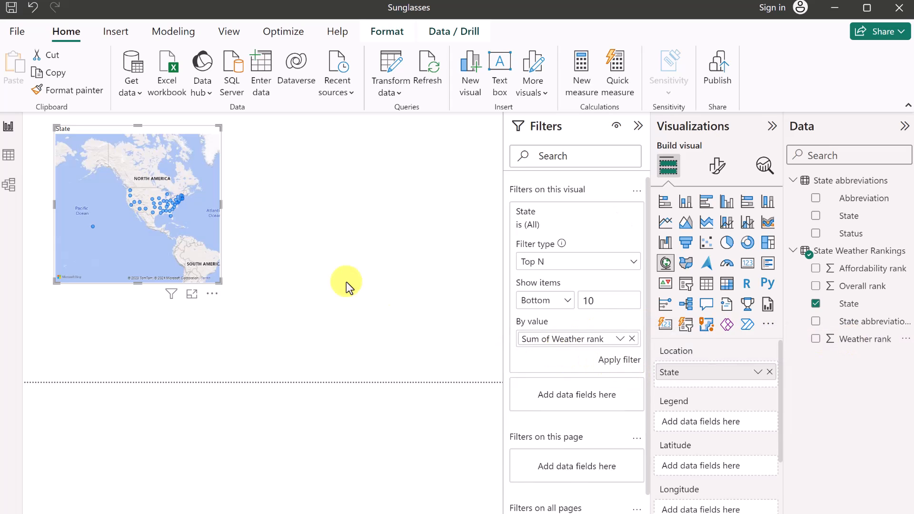
left_click_drag(220, 283, 318, 357)
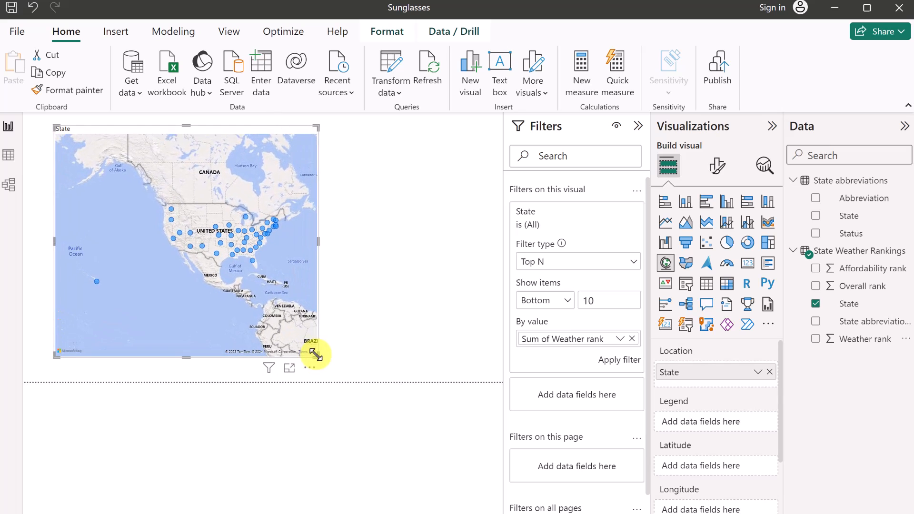
left_click(621, 364)
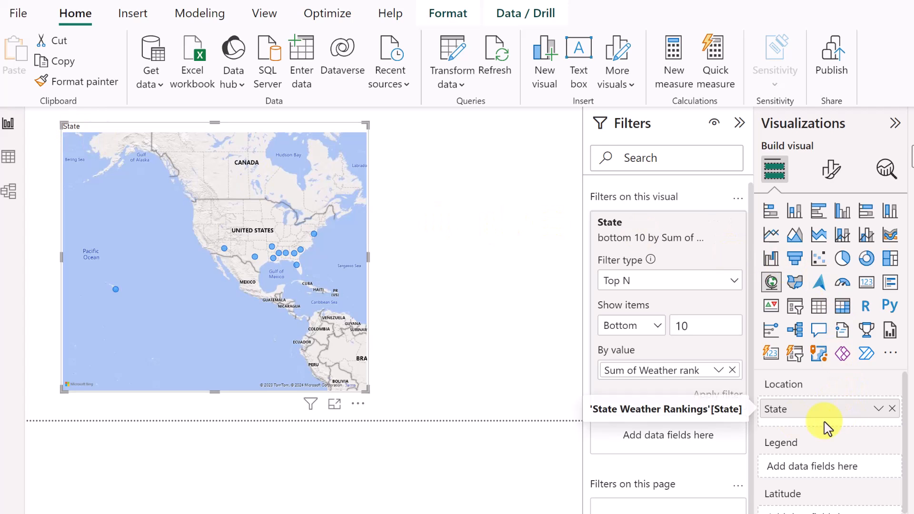
Rename the map's State field to 'Top 10 Weather States' and make the map visual smaller.
double_click(785, 411)
type("Top 10 Weather States")
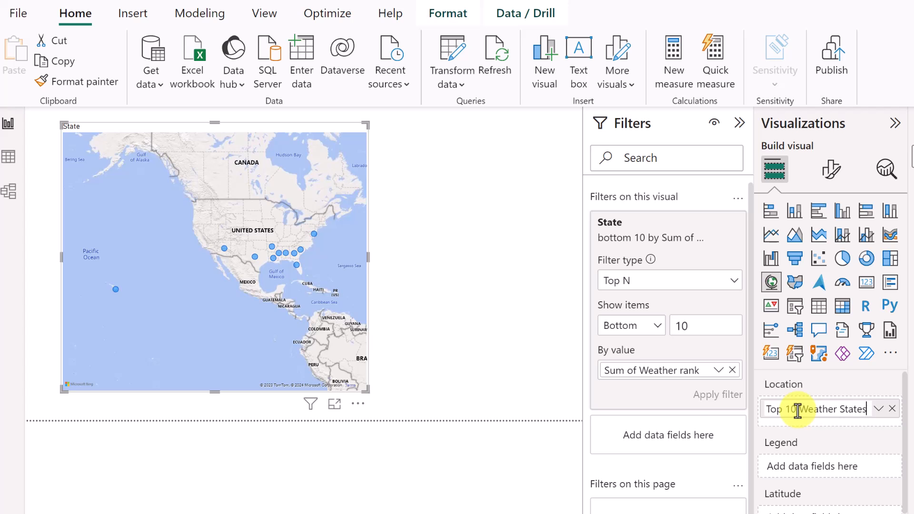
key("Return")
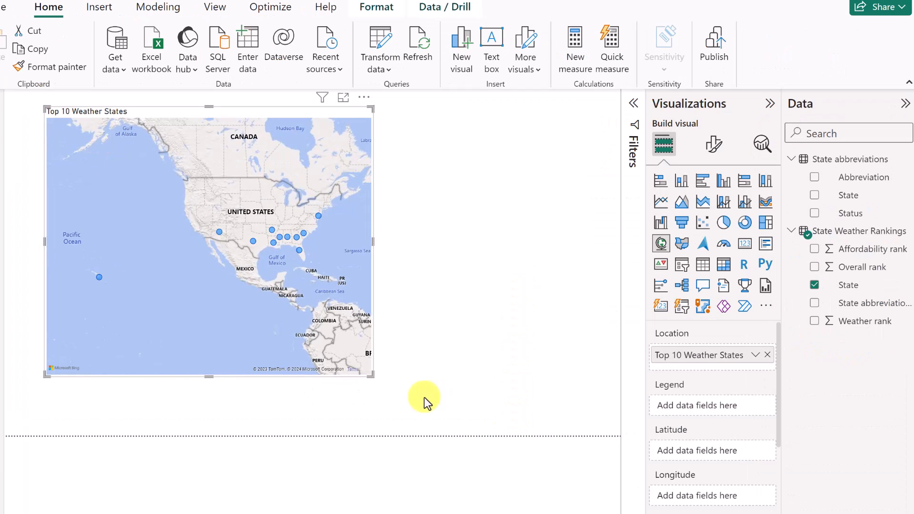
left_click_drag(369, 375, 292, 259)
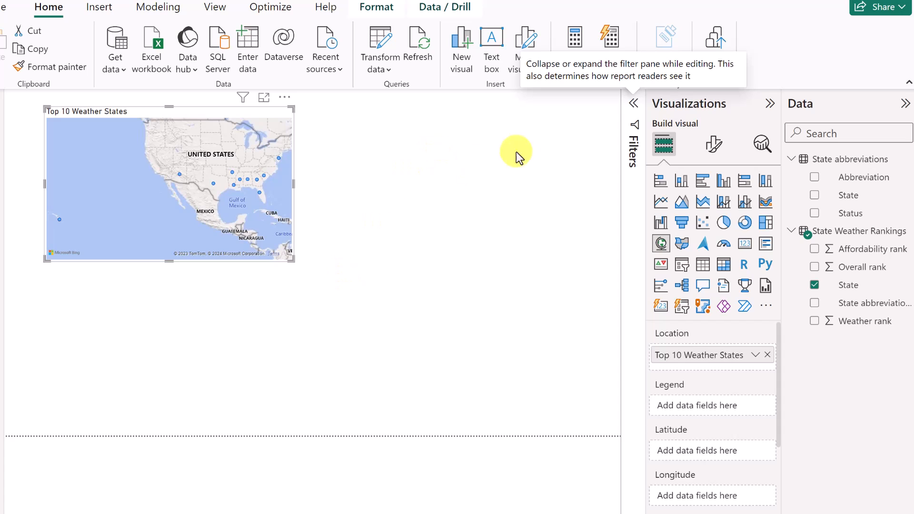
Add a clustered column chart plotting Sum of Weather rank by State.
left_click(397, 201)
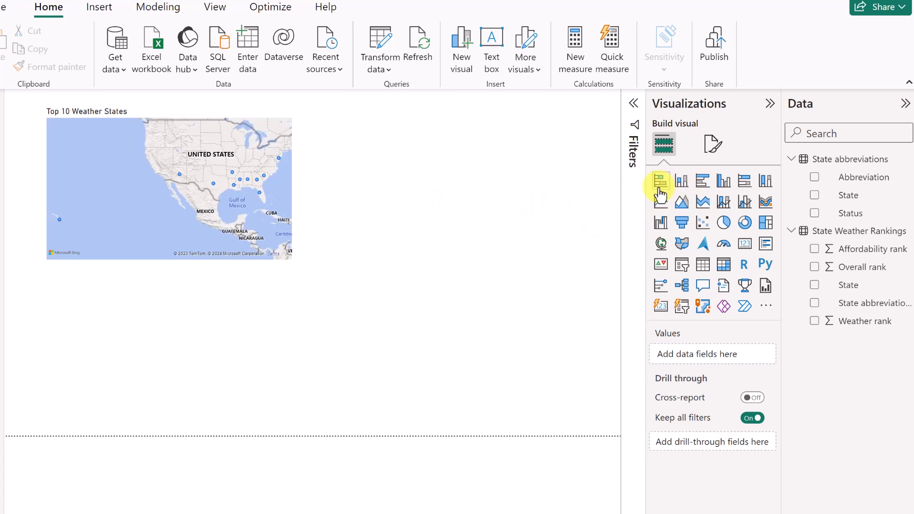
left_click(724, 181)
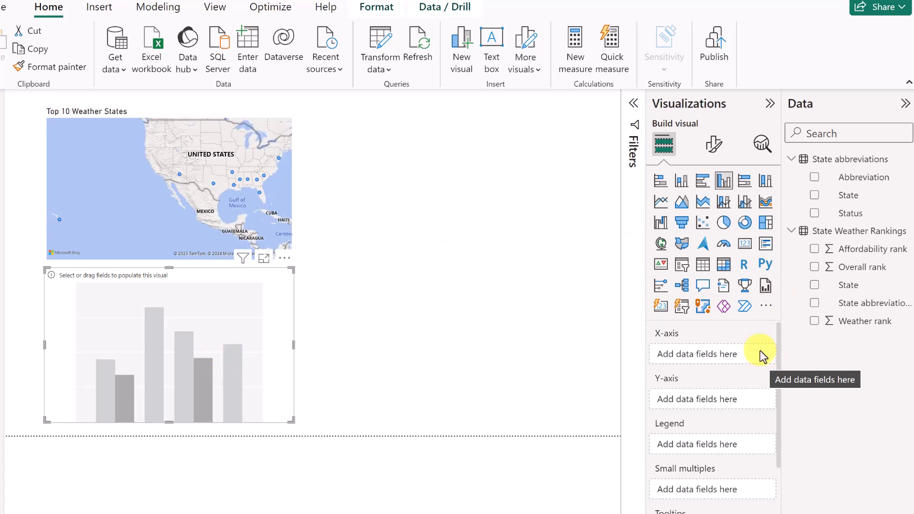
left_click(633, 103)
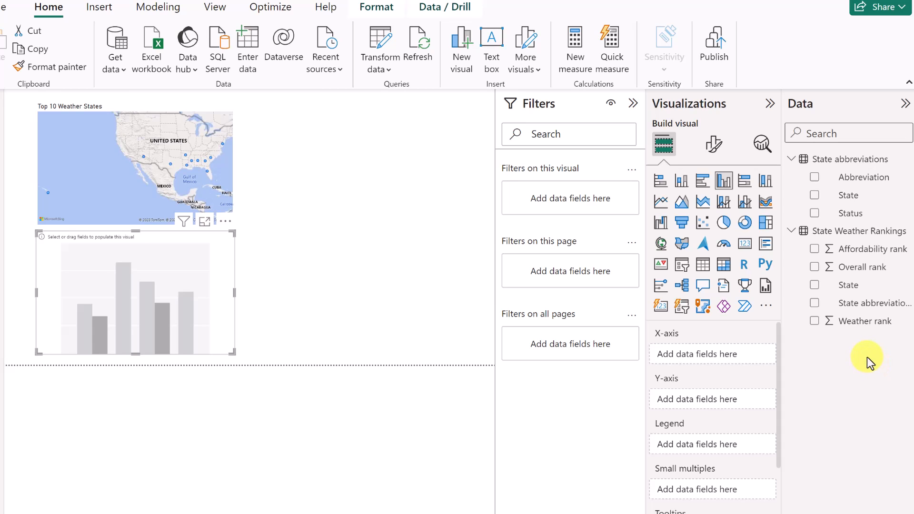
left_click(815, 285)
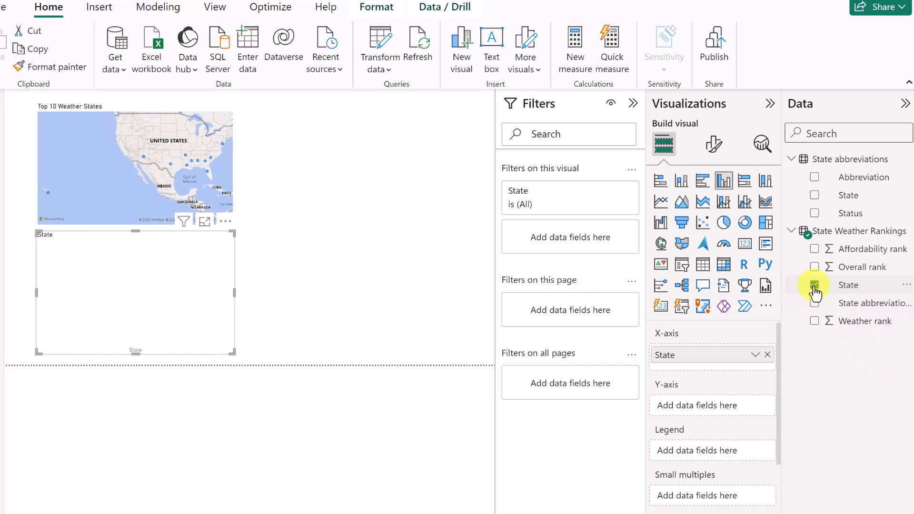
left_click(814, 321)
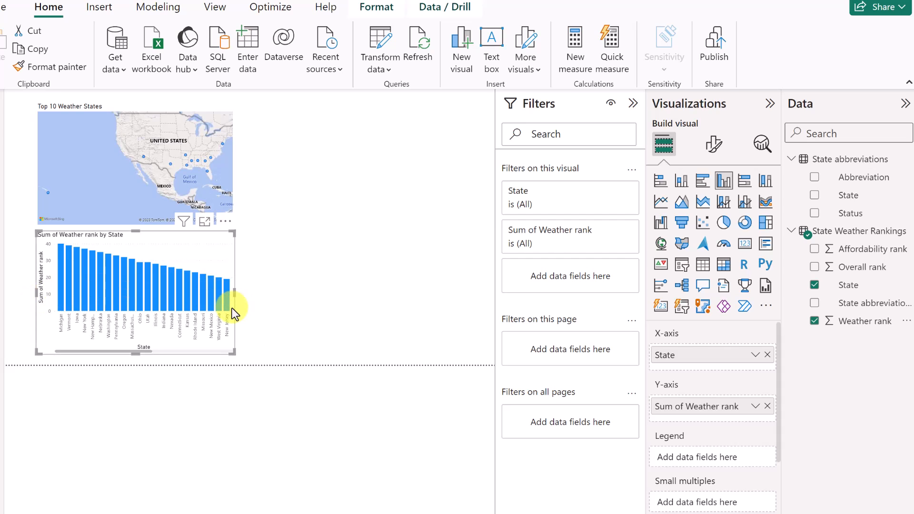
Place the column chart right of the map, enlarge it, and sort its axis ascending.
left_click_drag(193, 244, 398, 113)
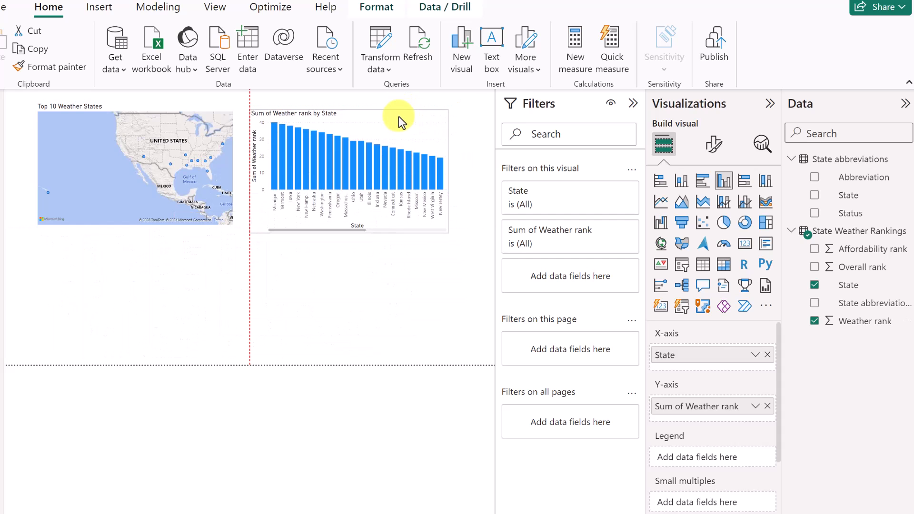
left_click_drag(447, 232, 493, 276)
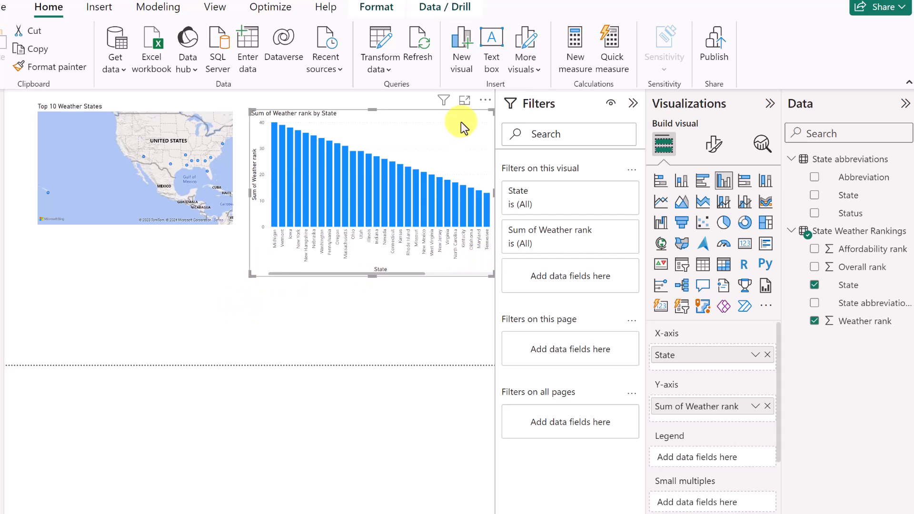
left_click(488, 101)
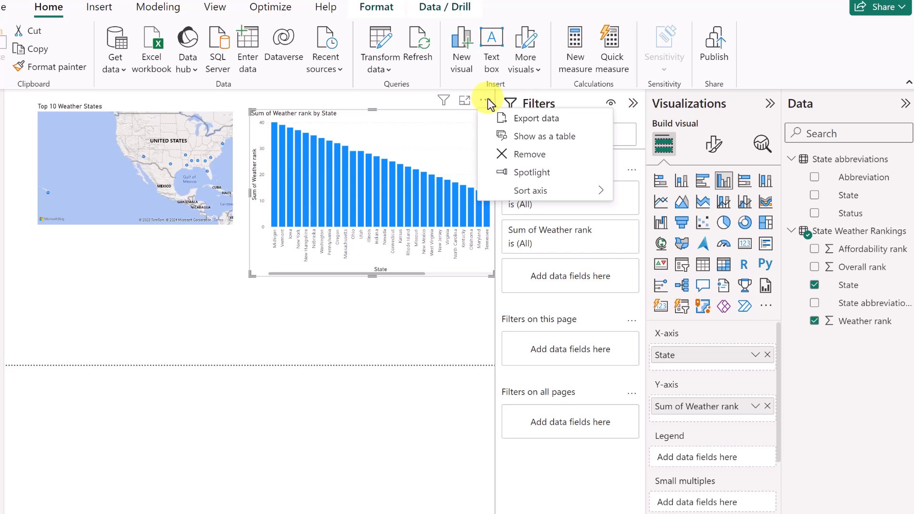
mouse_move(547, 190)
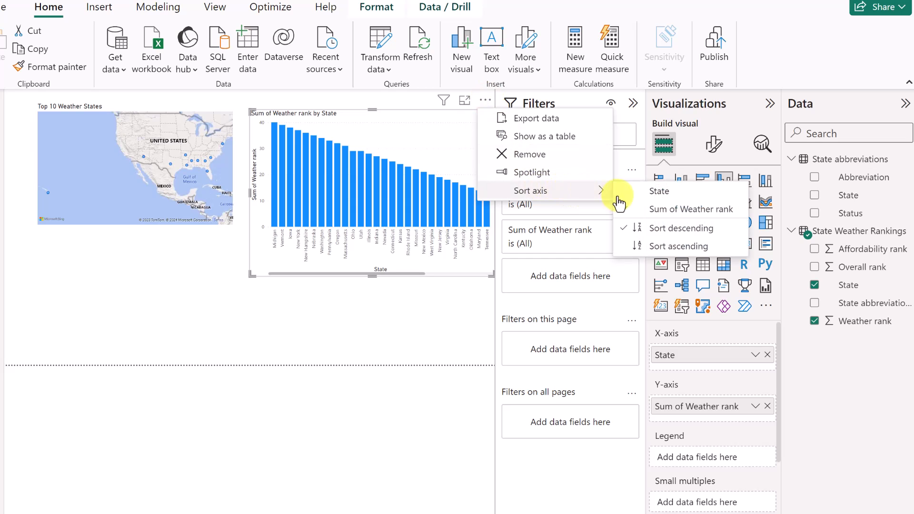
left_click(686, 246)
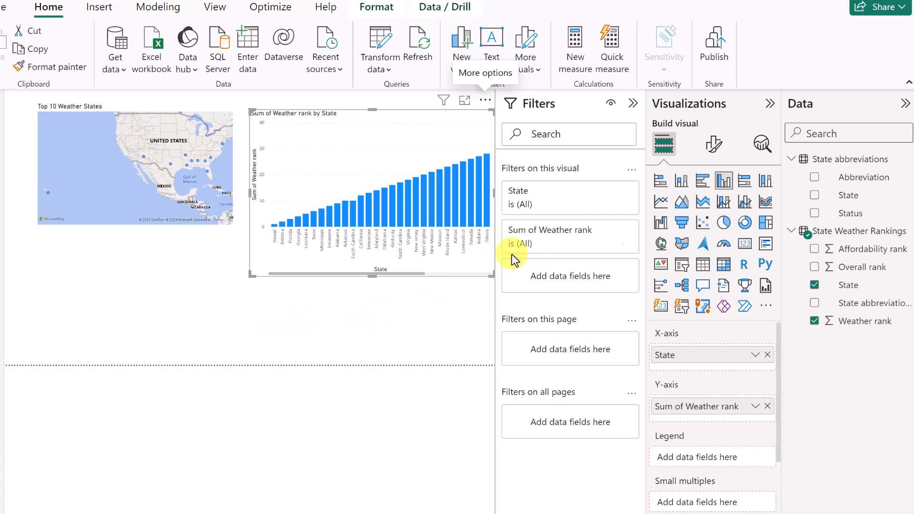
left_click(611, 192)
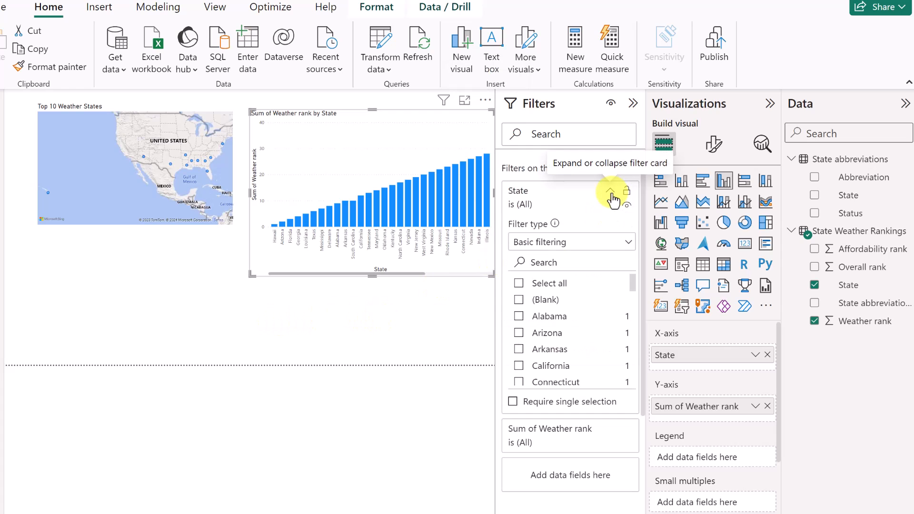
Set the chart's State filter to Top N, showing the Bottom 10 by Weather rank.
left_click(628, 243)
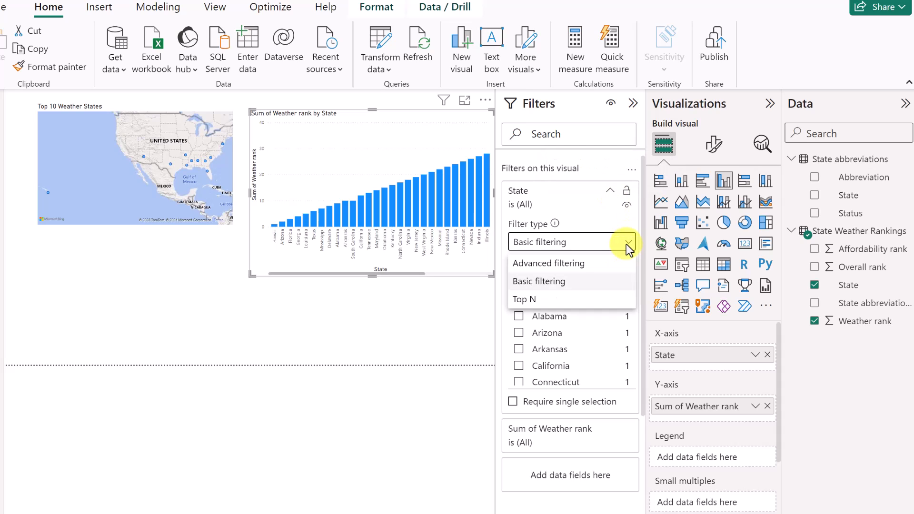
left_click(537, 300)
left_click(558, 285)
left_click(534, 320)
left_click(588, 283)
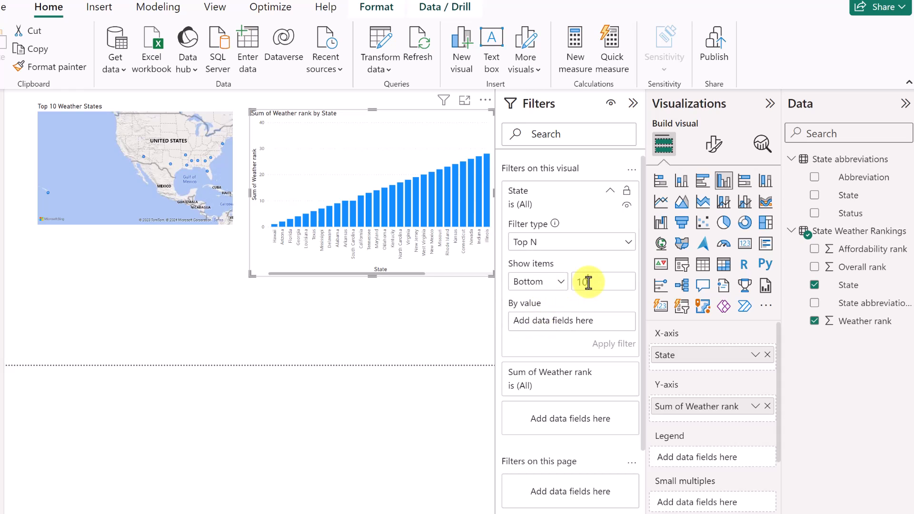
type("10")
left_click_drag(858, 323, 591, 331)
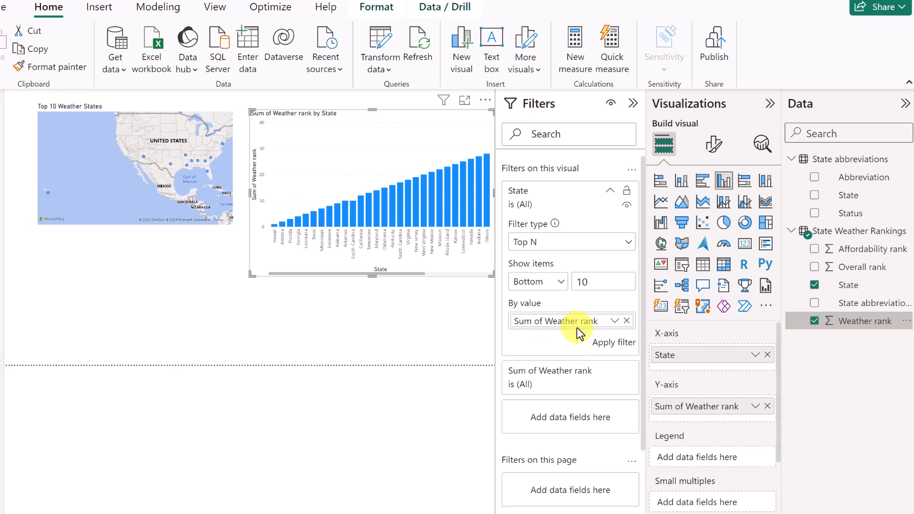
left_click(605, 343)
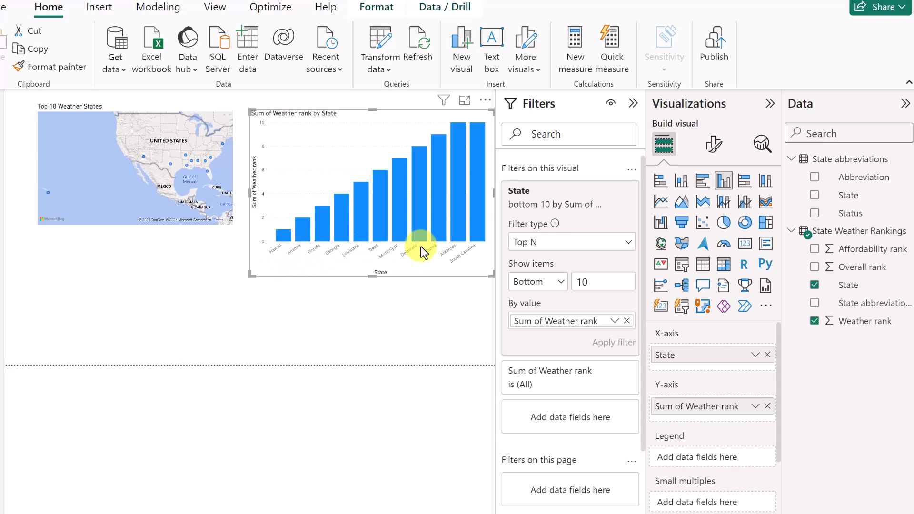
Test cross-filtering by highlighting the Mississippi, Alabama, Hawaii and Louisiana bars.
left_click(402, 213)
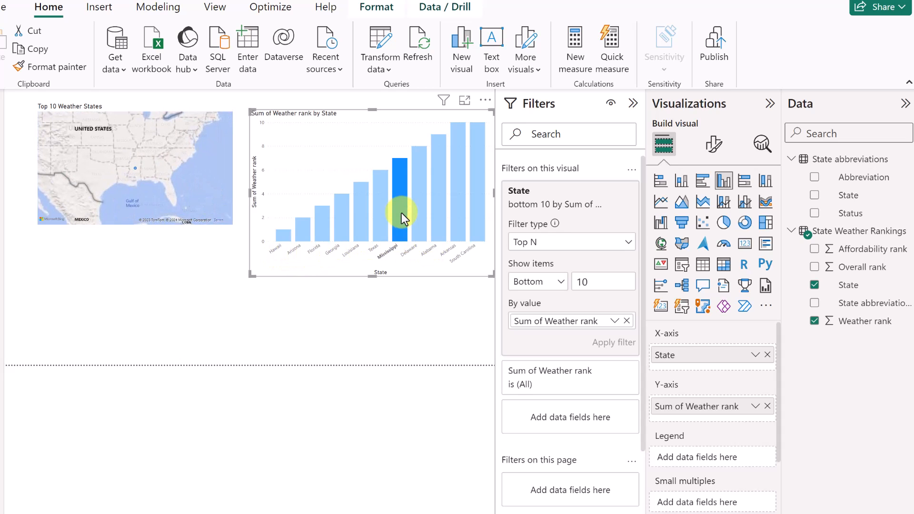
left_click(435, 214)
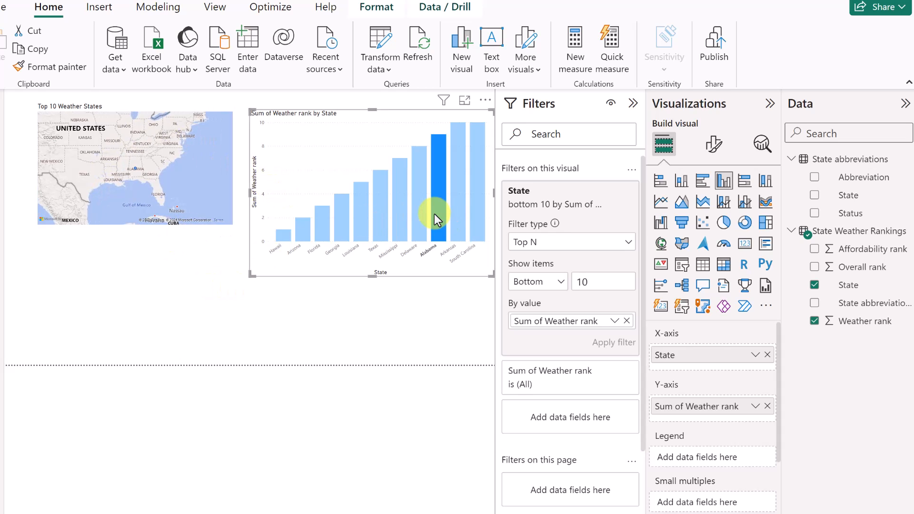
left_click(284, 235)
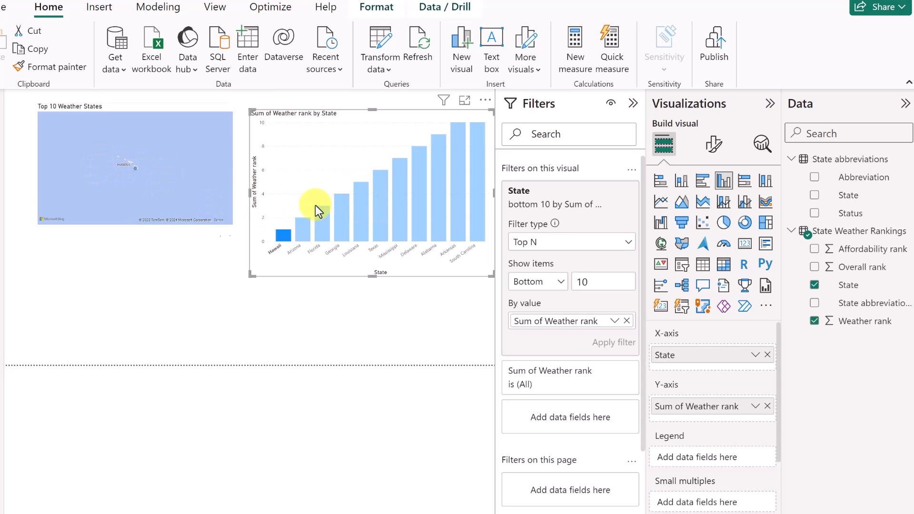
left_click(360, 212)
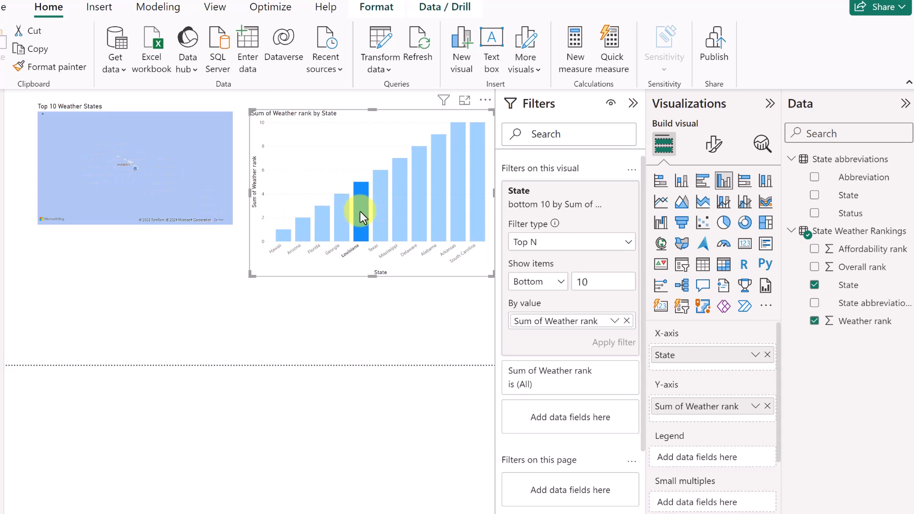
left_click(216, 258)
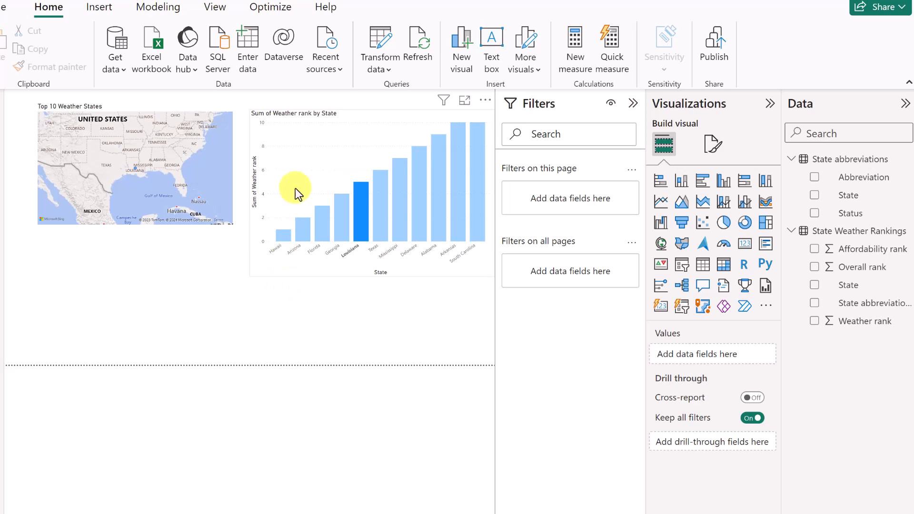
left_click(294, 162)
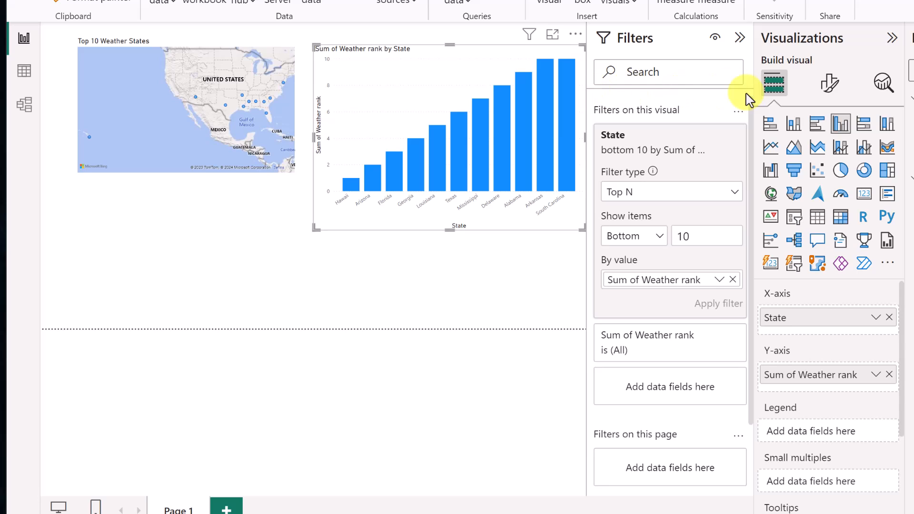
Turn on the column chart's title and change its text to 'Weather by State'.
left_click(829, 86)
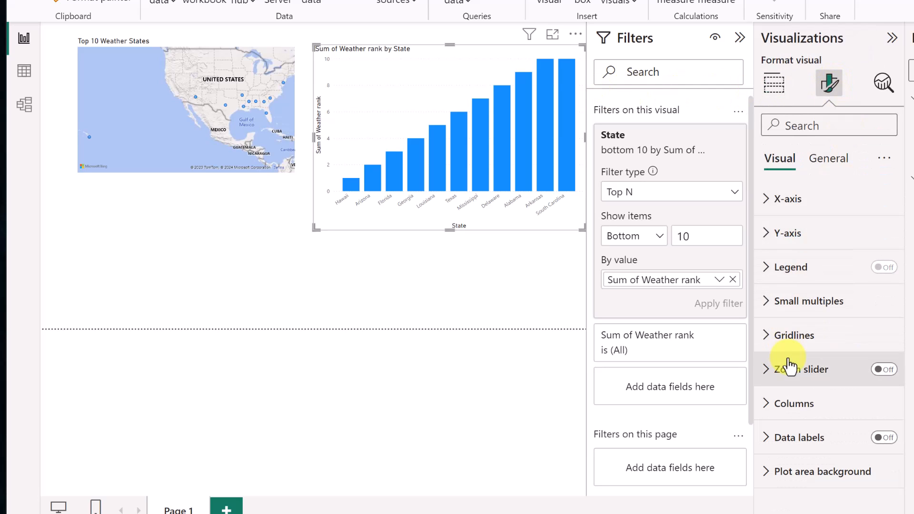
left_click(828, 160)
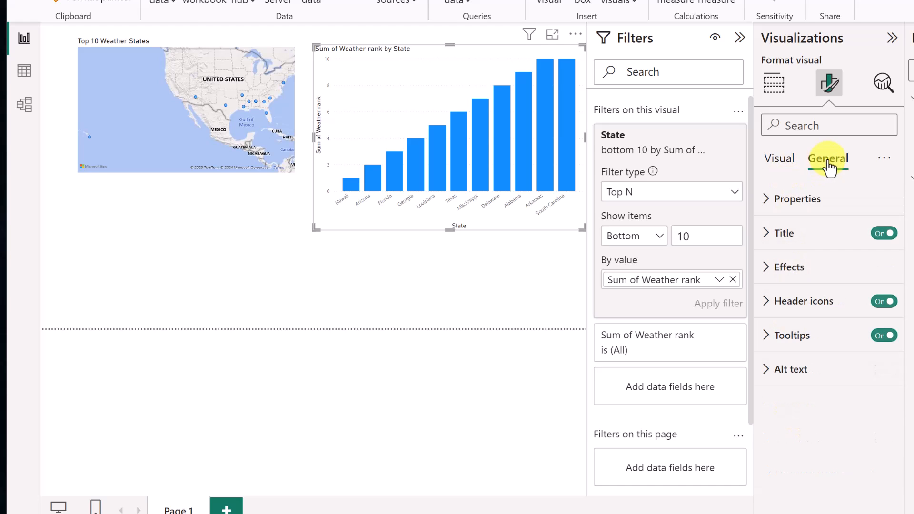
left_click(766, 234)
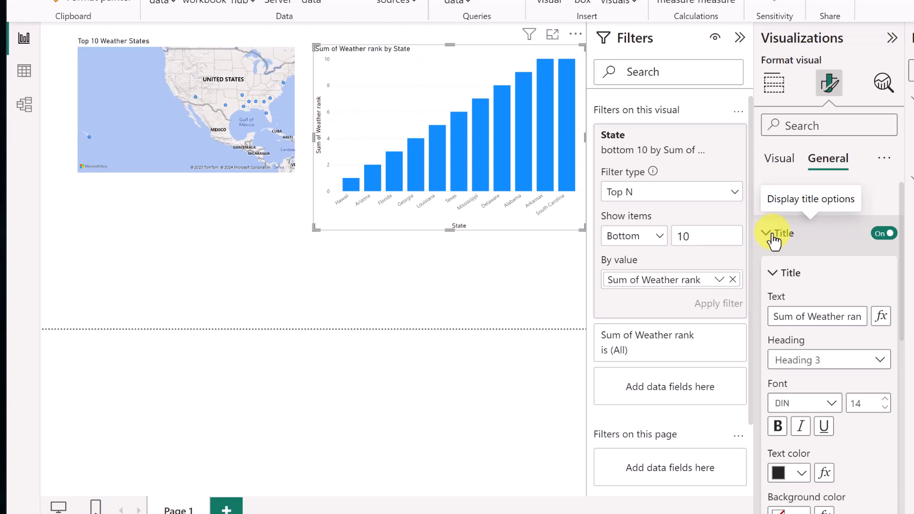
left_click(882, 236)
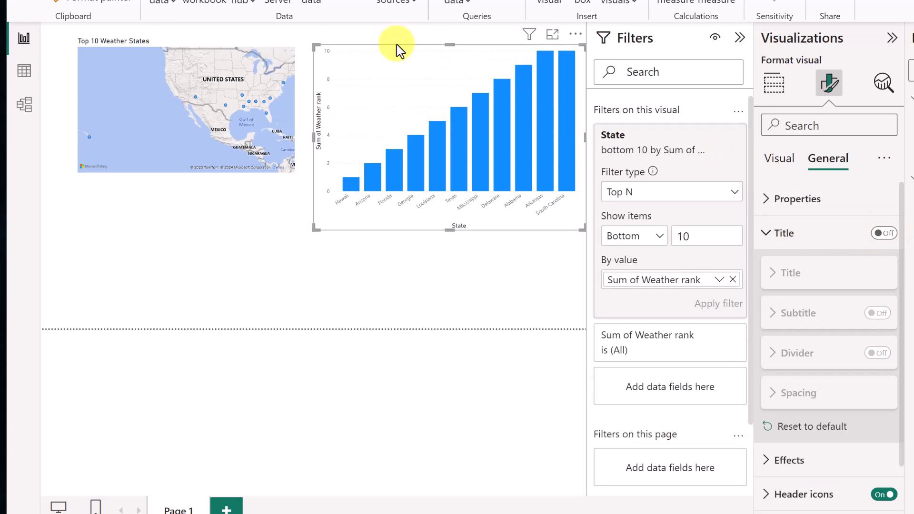
left_click(885, 235)
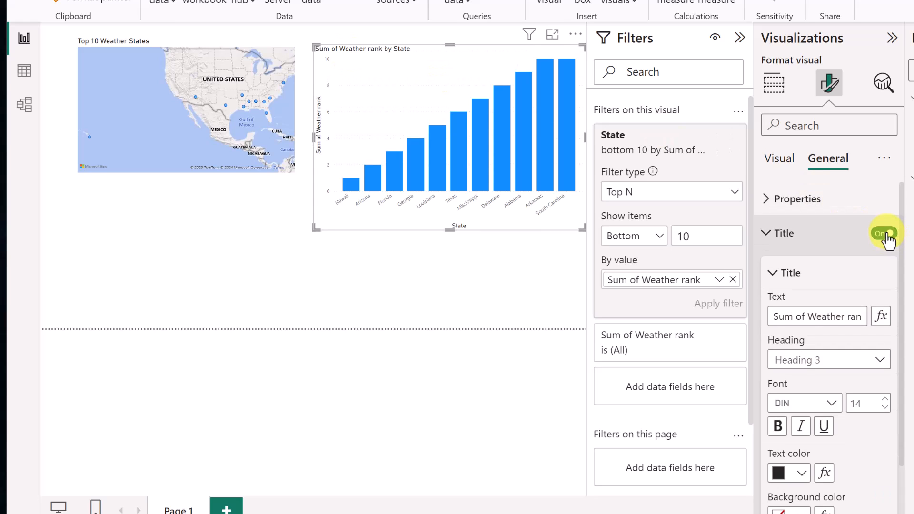
triple_click(773, 315)
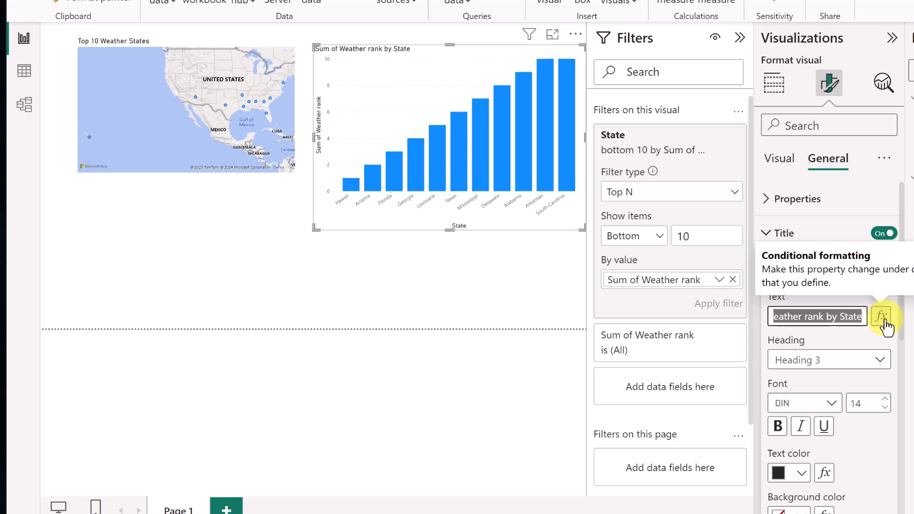
type("we")
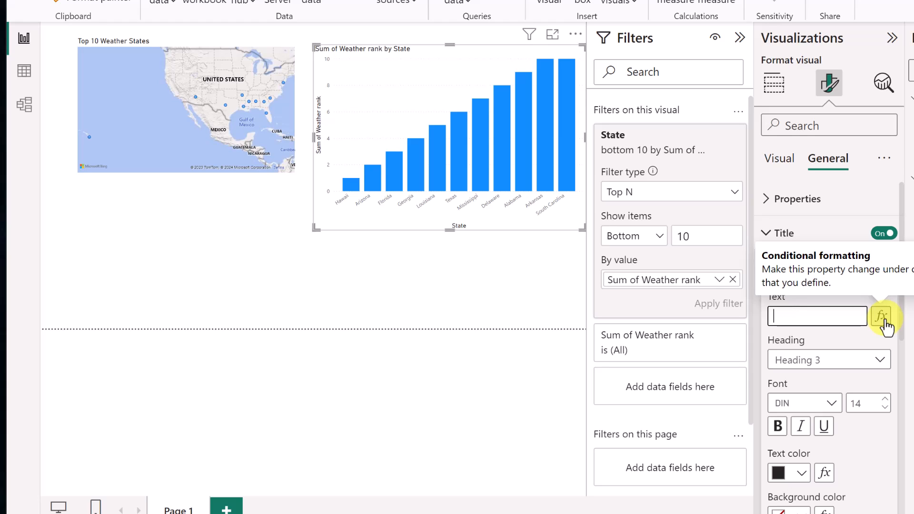
type("Weather by State")
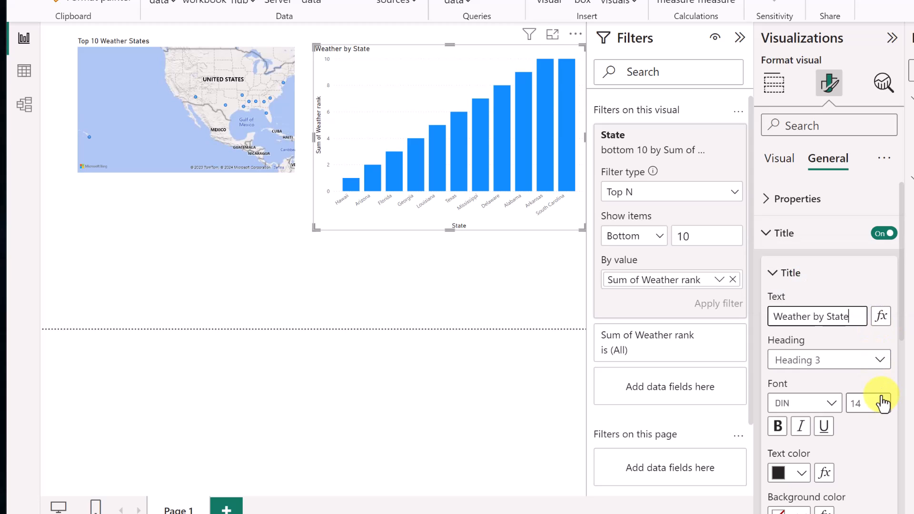
Keep the title heading at Heading 3 and make the title bold.
scroll(885, 366, "down", 1)
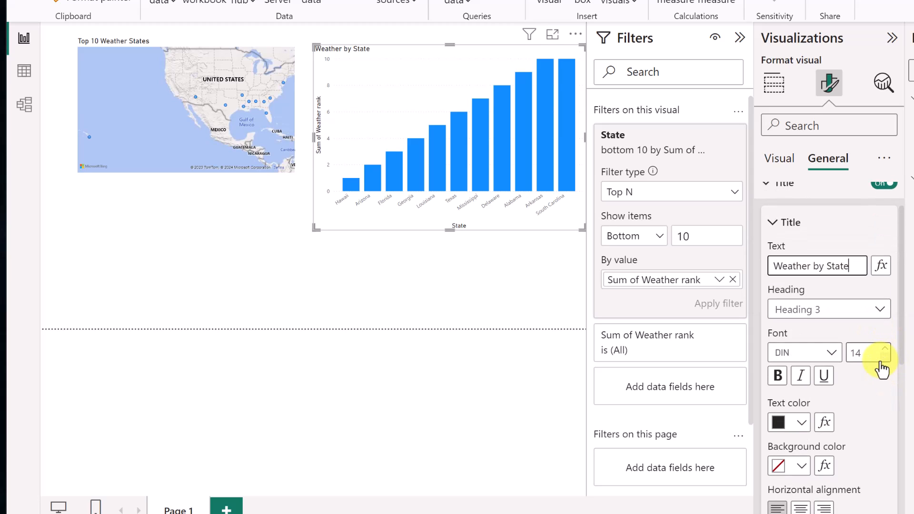
left_click(882, 314)
left_click(881, 313)
scroll(877, 389, "down", 1)
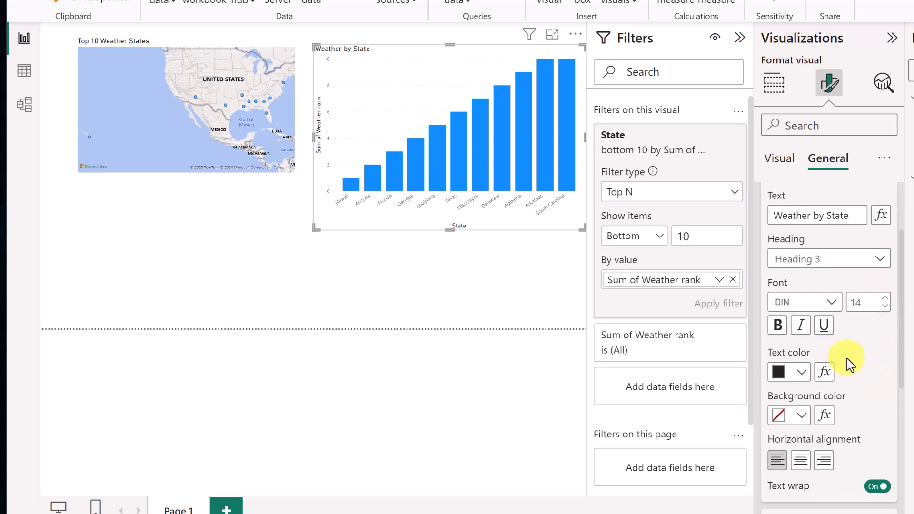
scroll(850, 366, "down", 2)
left_click(778, 224)
scroll(874, 339, "down", 3)
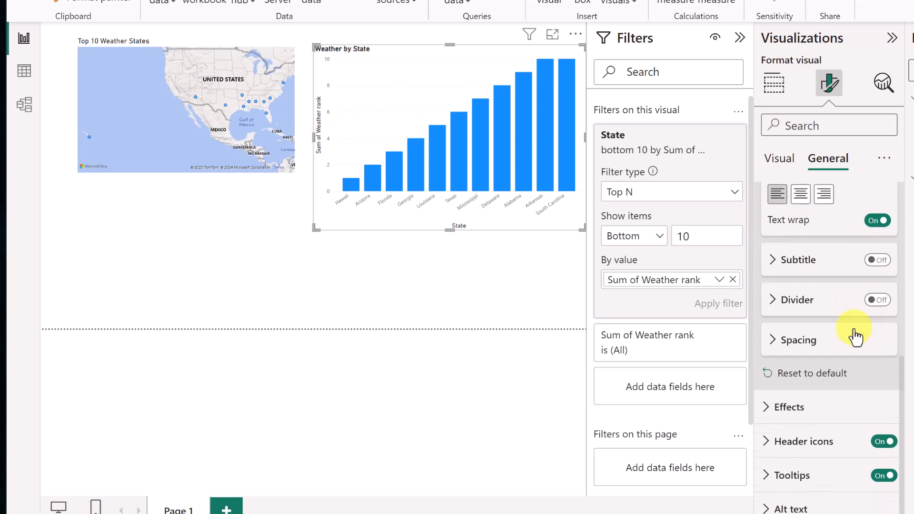
scroll(829, 407, "up", 2)
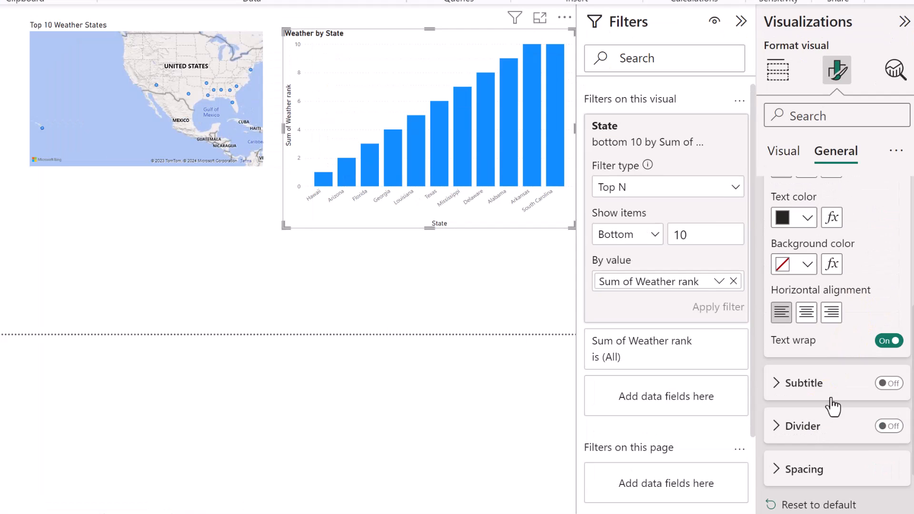
Turn on the value-axis zoom slider, test it on the 6–10 range, and expand the Y-axis settings.
left_click(792, 160)
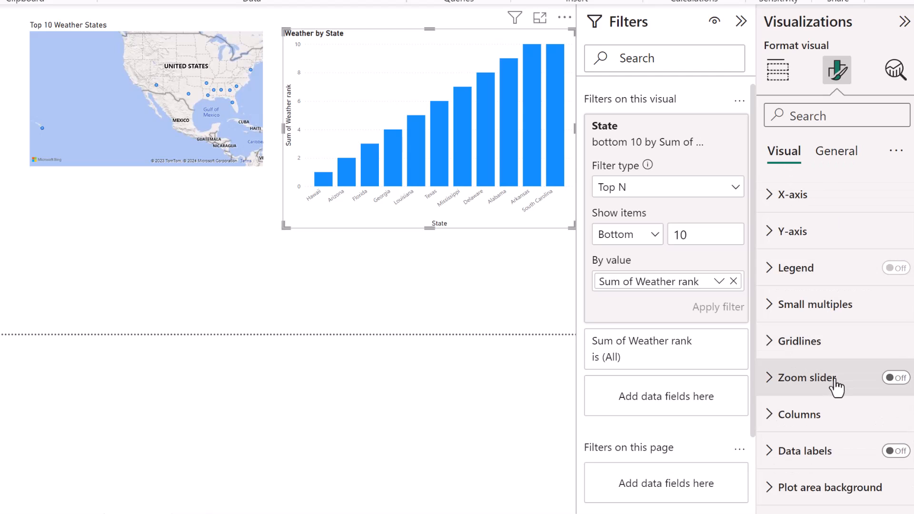
left_click(898, 379)
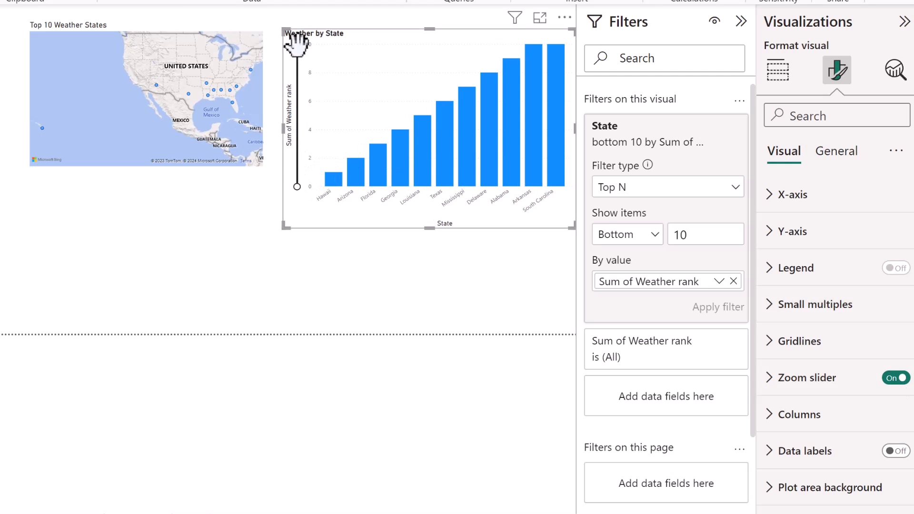
mouse_move(296, 43)
left_mouse_down()
mouse_move(294, 141)
mouse_move(296, 54)
left_mouse_up()
mouse_move(296, 186)
left_mouse_down()
mouse_move(312, 84)
mouse_move(304, 195)
left_mouse_up()
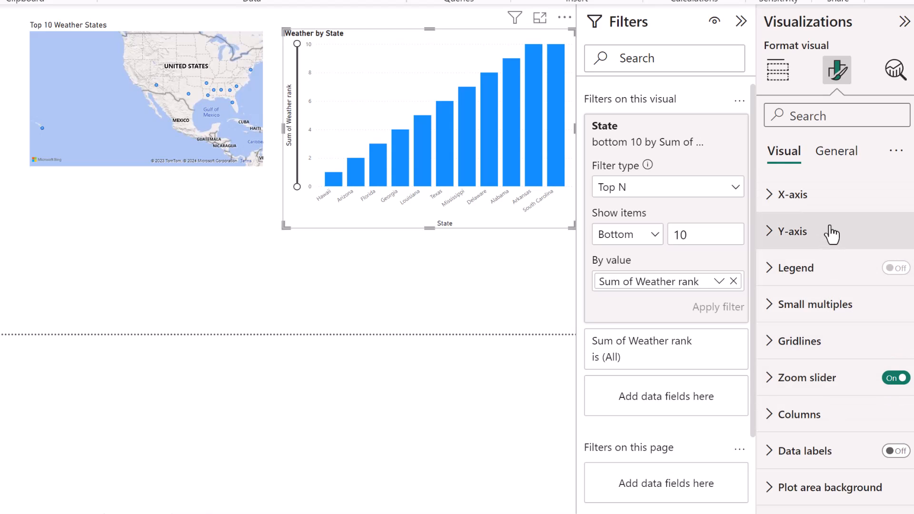
left_click(772, 307)
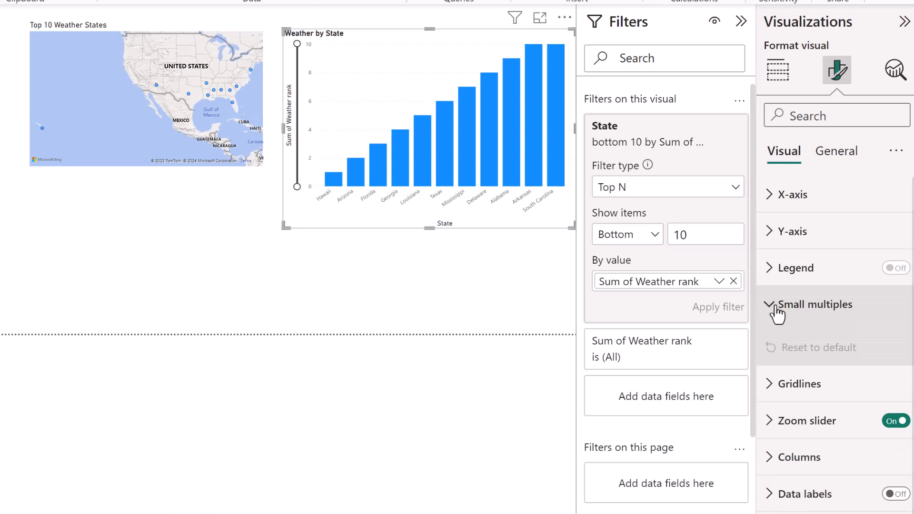
left_click(774, 268)
left_click(780, 238)
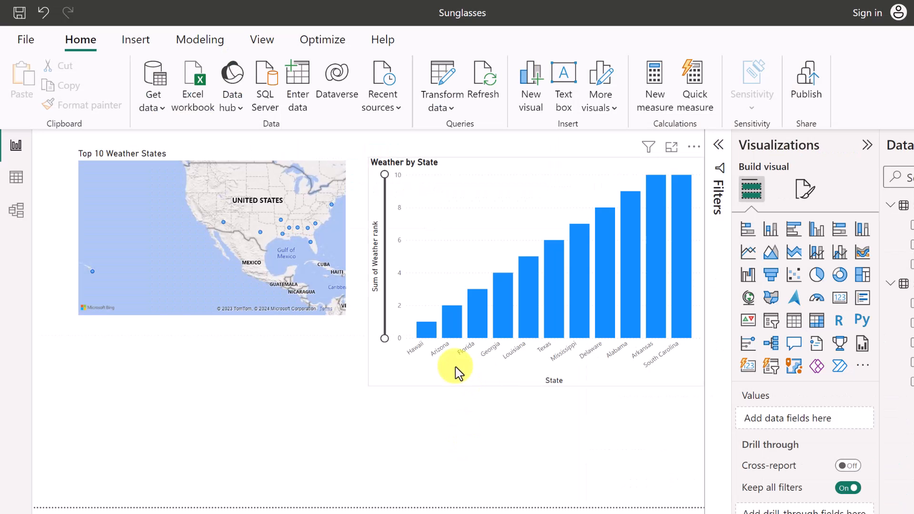
Try pie and ribbon types on Weather by State, then revert it to clustered columns.
left_click(459, 377)
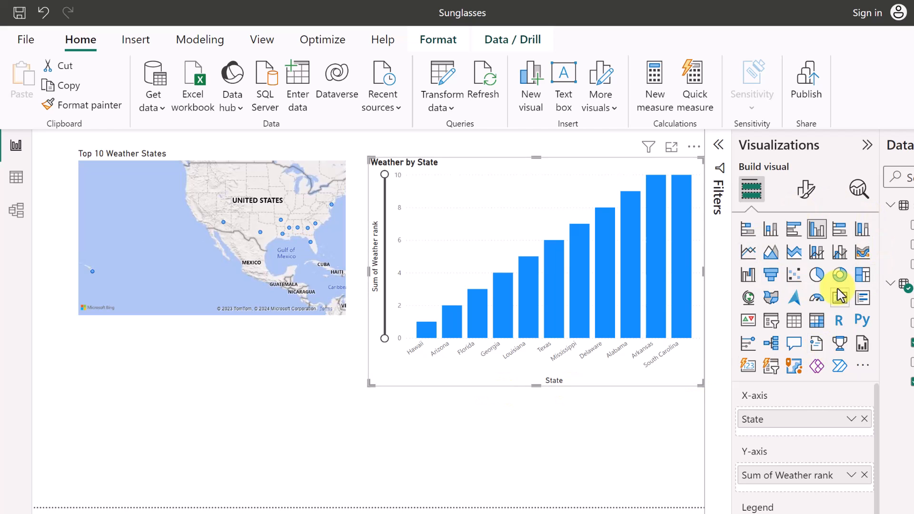
left_click(817, 276)
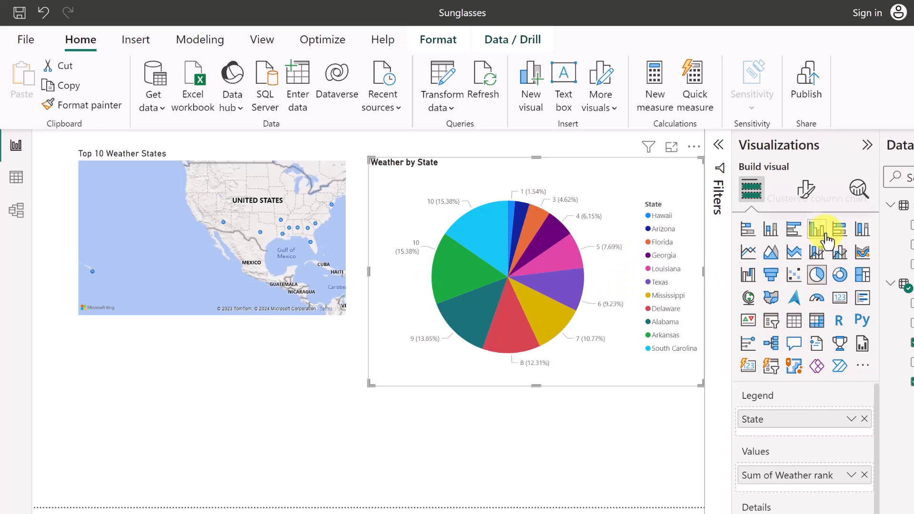
left_click(863, 251)
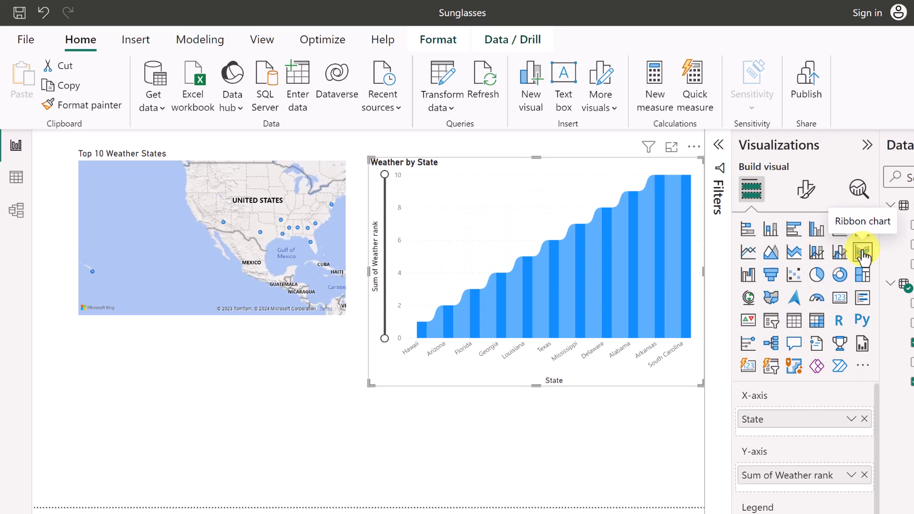
left_click(817, 230)
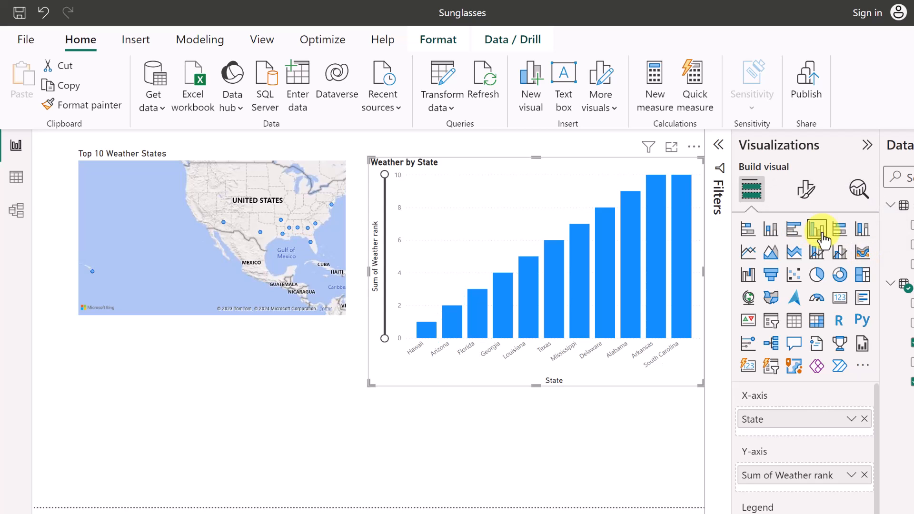
left_click(263, 463)
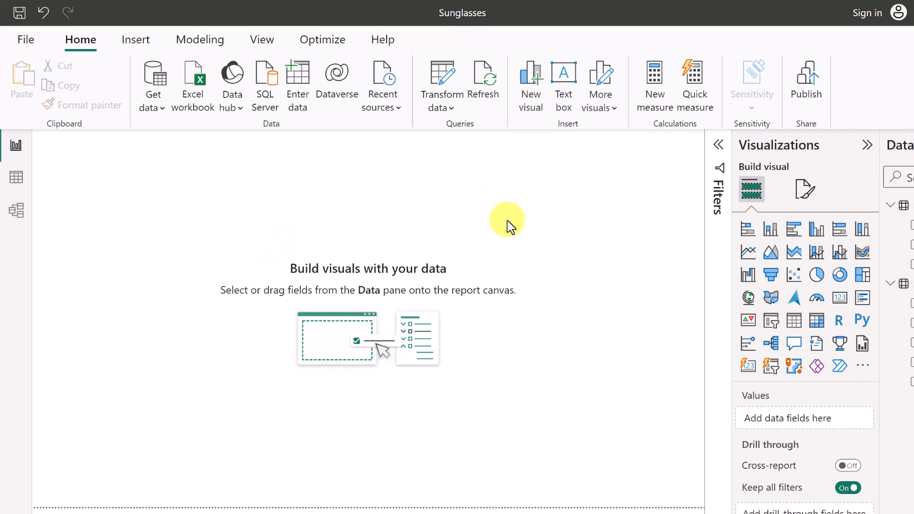
Set the page wallpaper to the beach photo pexels-jess-loiterton-4319881.jpg.
left_click(806, 195)
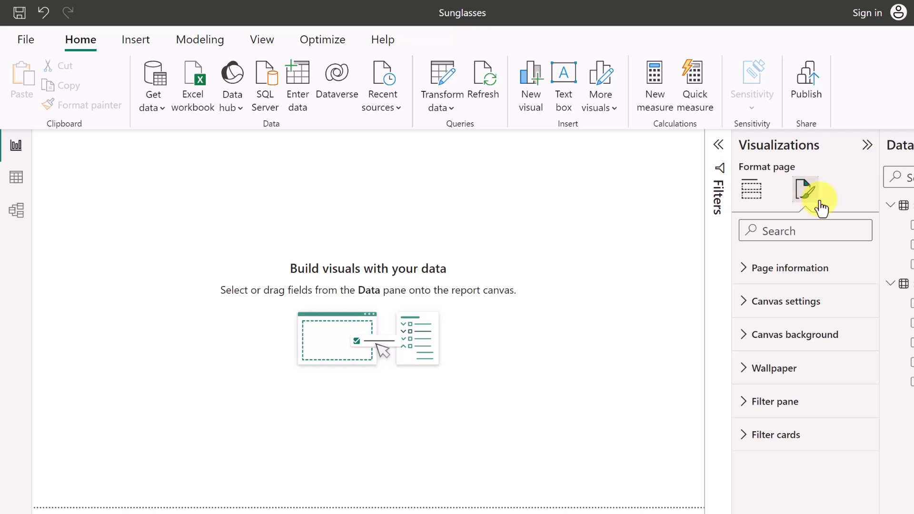
left_click(751, 379)
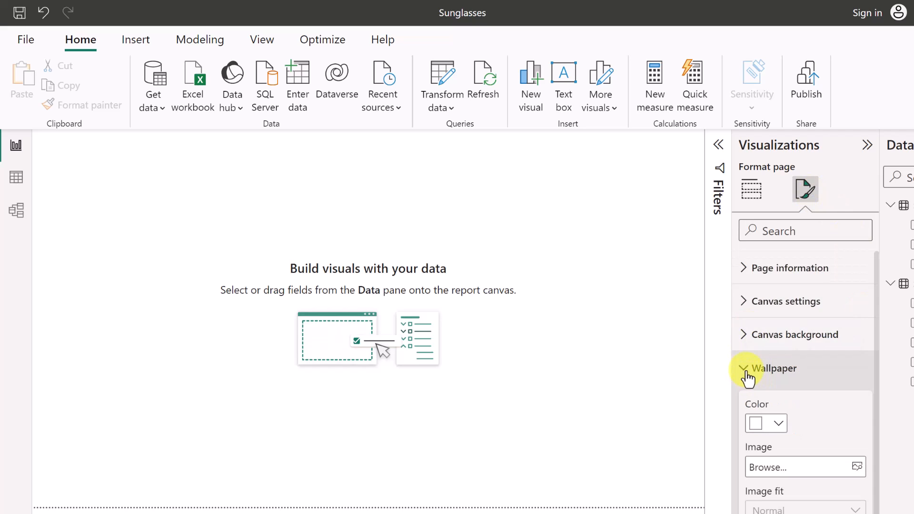
scroll(843, 431, "down", 1)
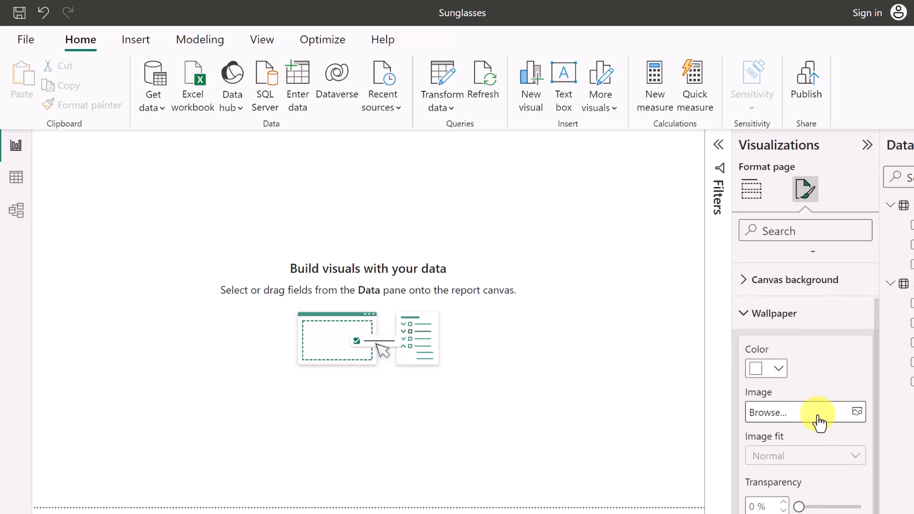
left_click(860, 415)
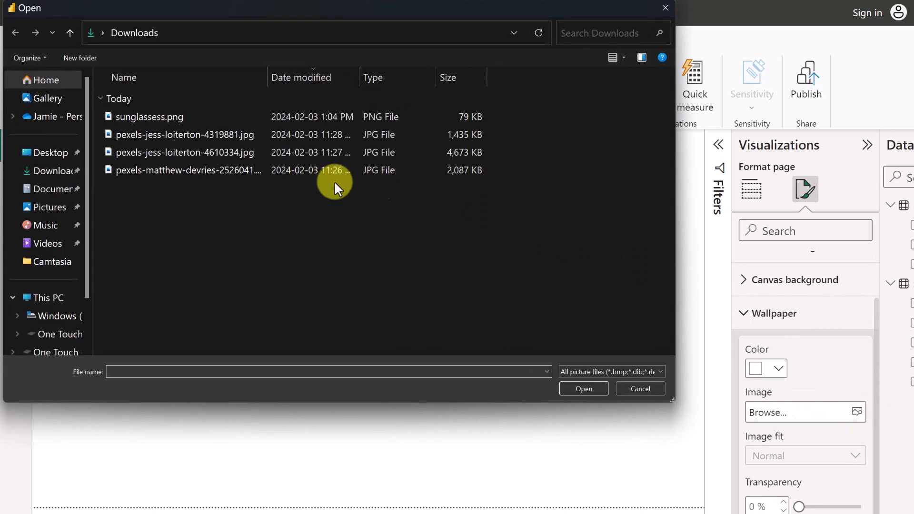
left_click(202, 139)
left_click(582, 389)
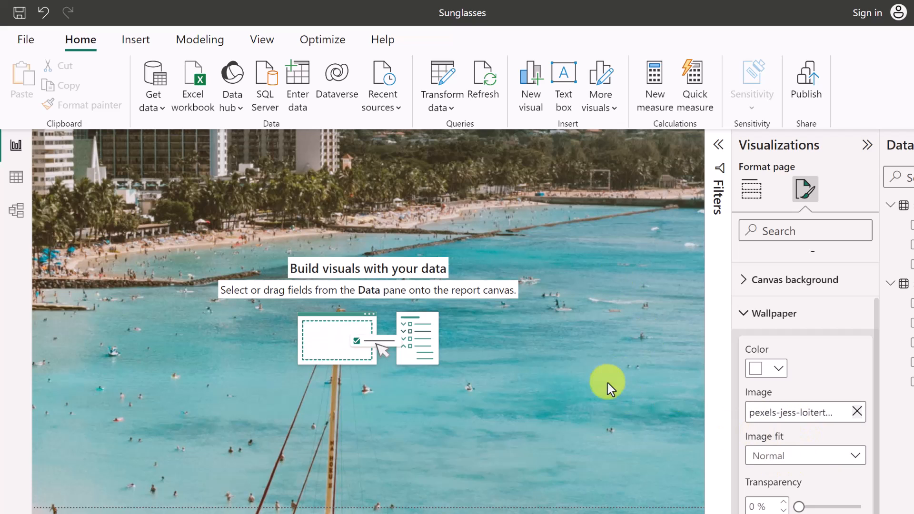
Fit the wallpaper to the canvas at about 41% transparency and add a text box.
left_click(814, 459)
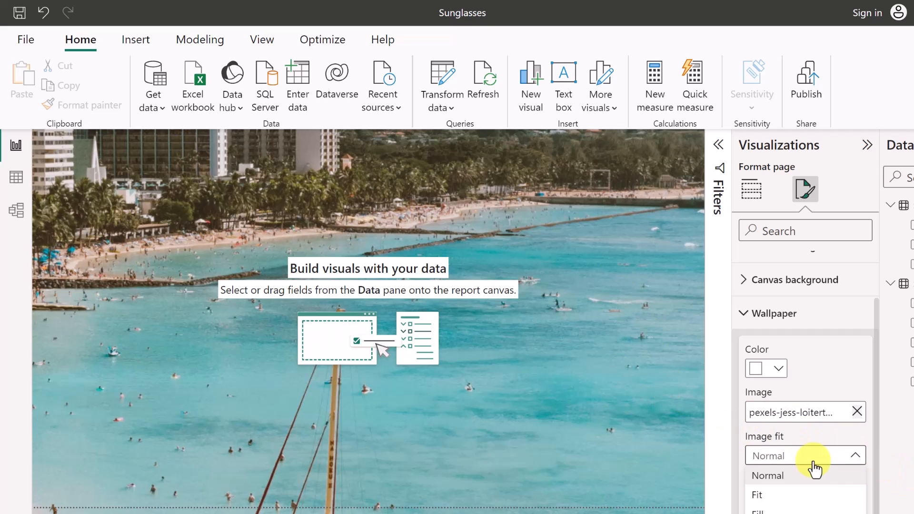
left_click(769, 493)
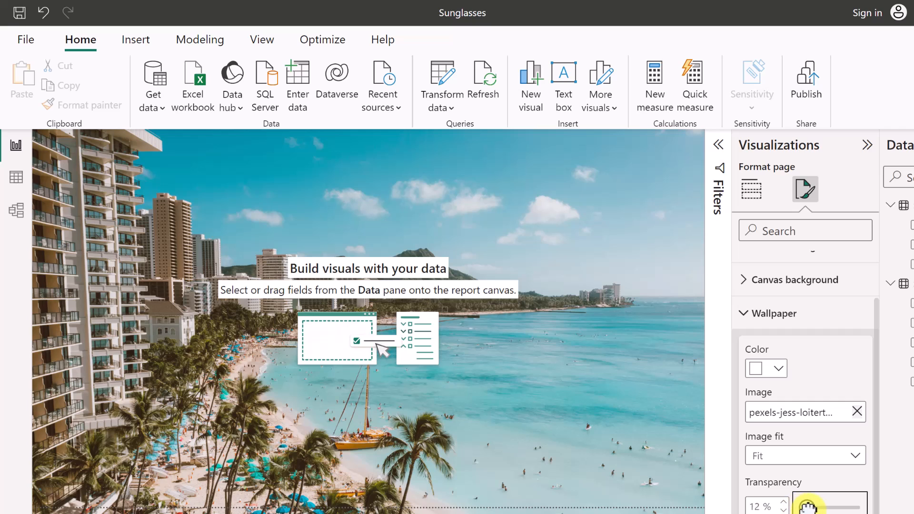
mouse_move(808, 506)
left_mouse_down()
mouse_move(857, 505)
mouse_move(809, 506)
left_mouse_up()
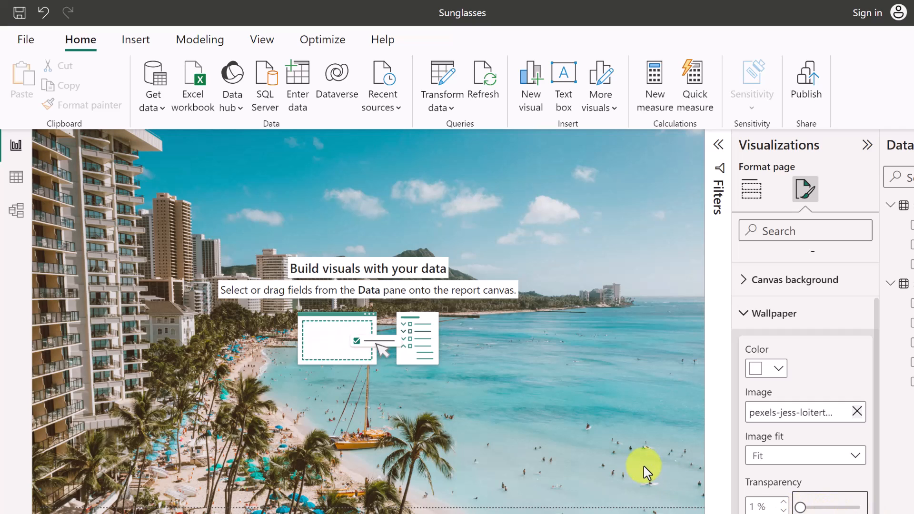
left_click_drag(806, 507, 823, 507)
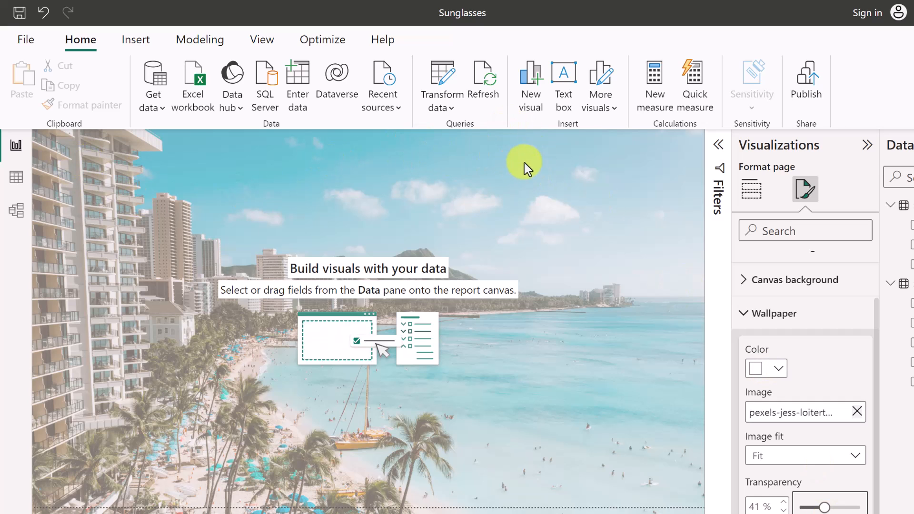
left_click(564, 85)
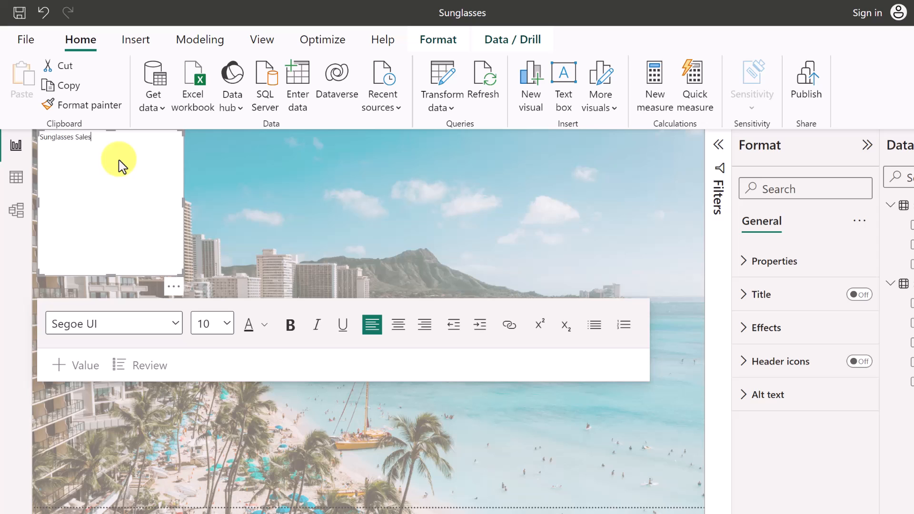
Make the 'Sunglasses Sales' title bold at size 32 and resize its box to fit.
left_click_drag(110, 272, 12, 136)
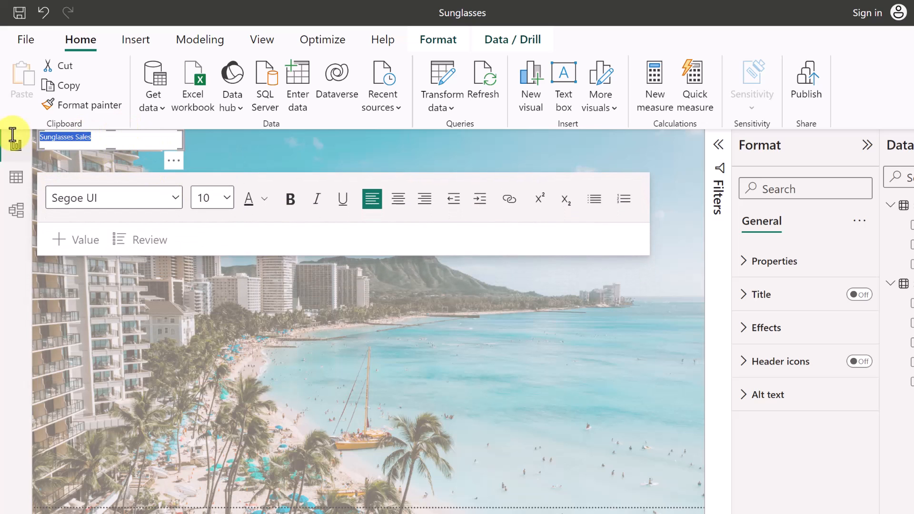
left_click(222, 197)
left_click(213, 343)
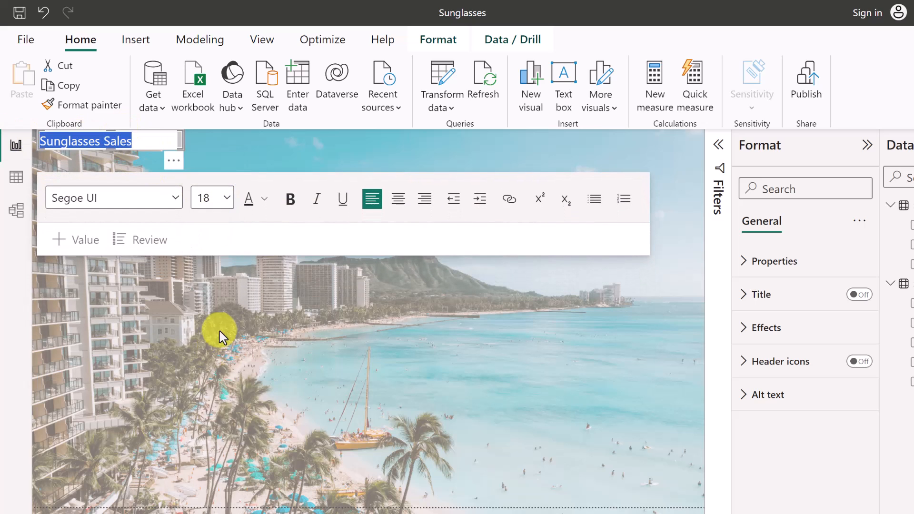
left_click(292, 200)
left_click(225, 198)
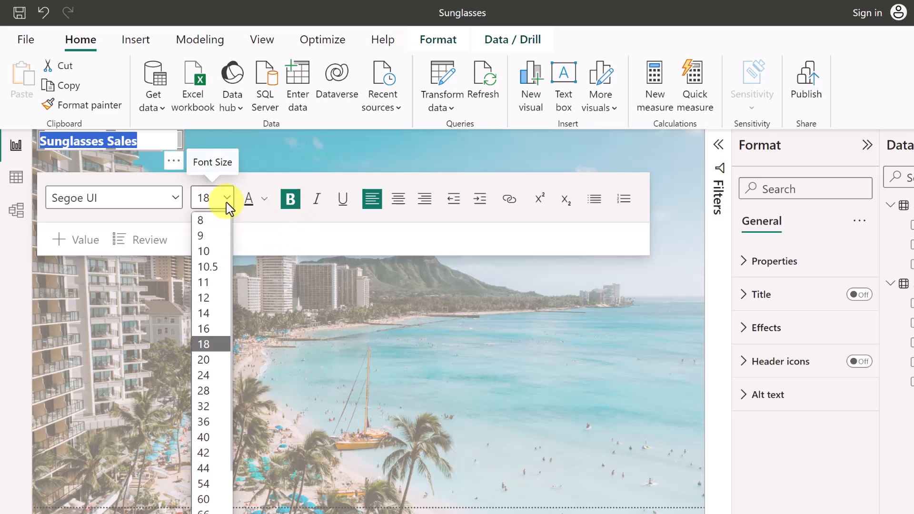
left_click(220, 406)
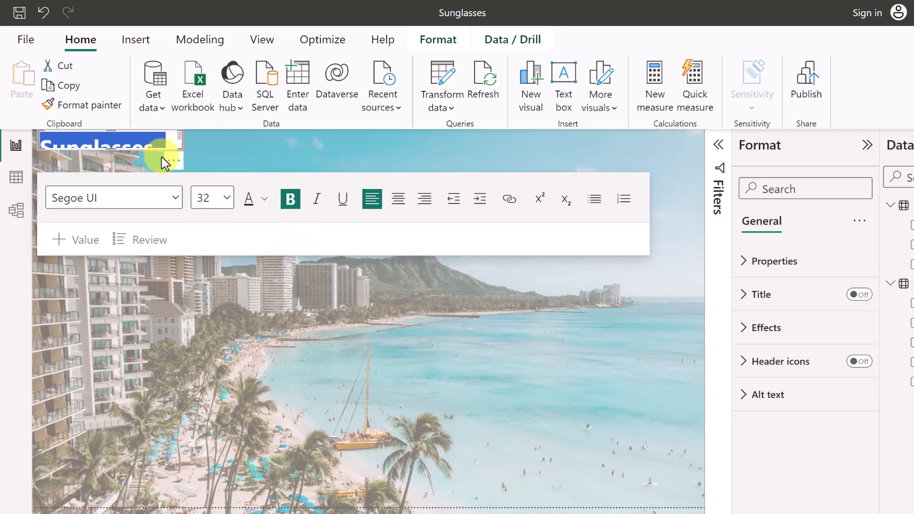
left_click_drag(179, 146, 253, 171)
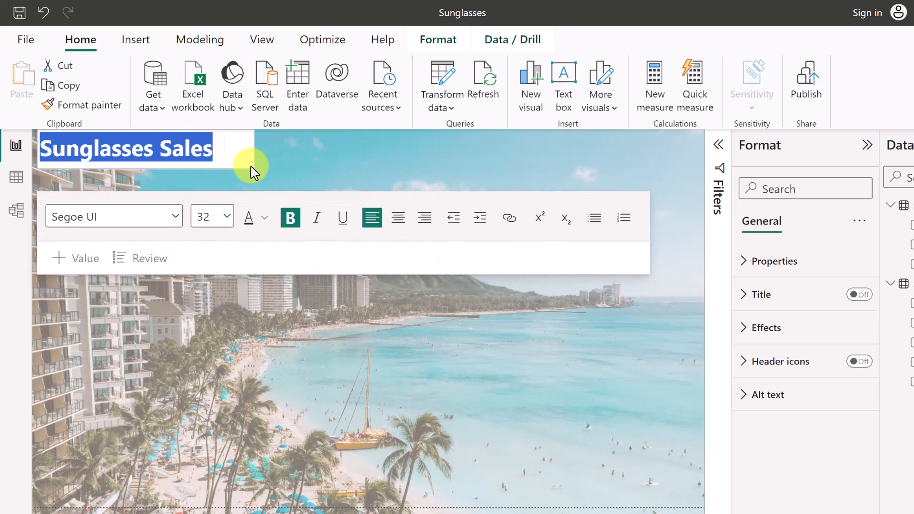
left_click(300, 154)
left_click(232, 150)
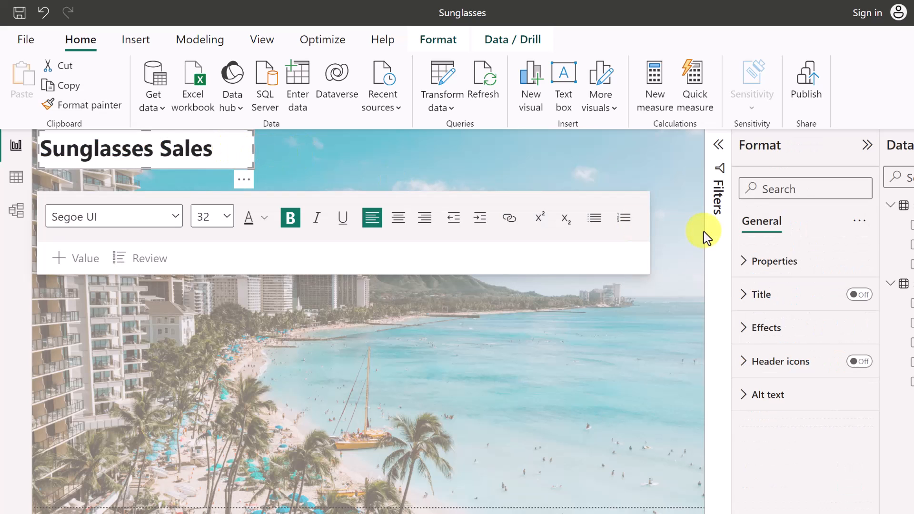
Set the title box background to 100% transparency, keeping the text black instead of blue.
left_click(750, 262)
scroll(791, 428, "down", 2)
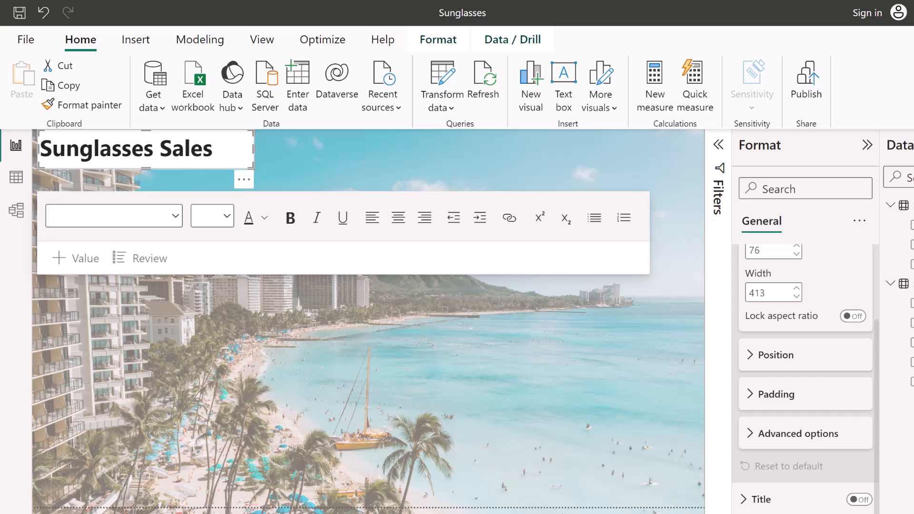
scroll(800, 495, "down", 5)
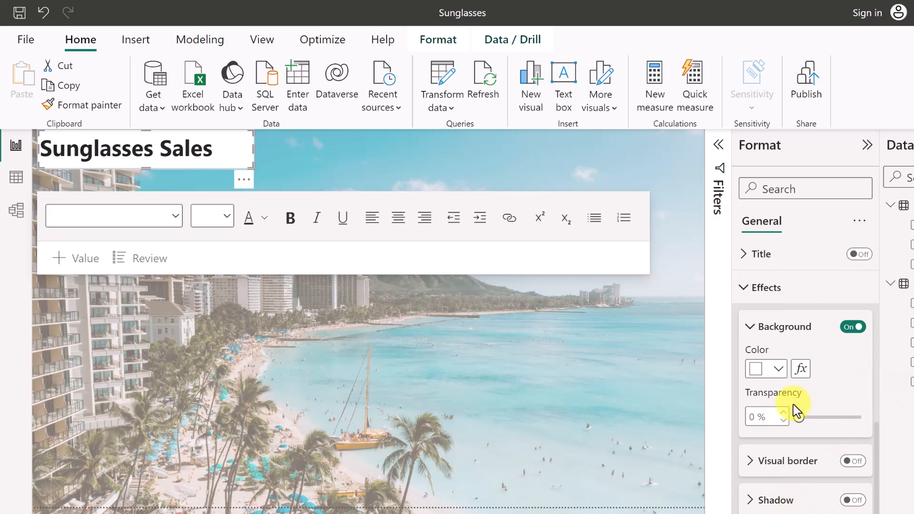
left_click_drag(799, 419, 874, 428)
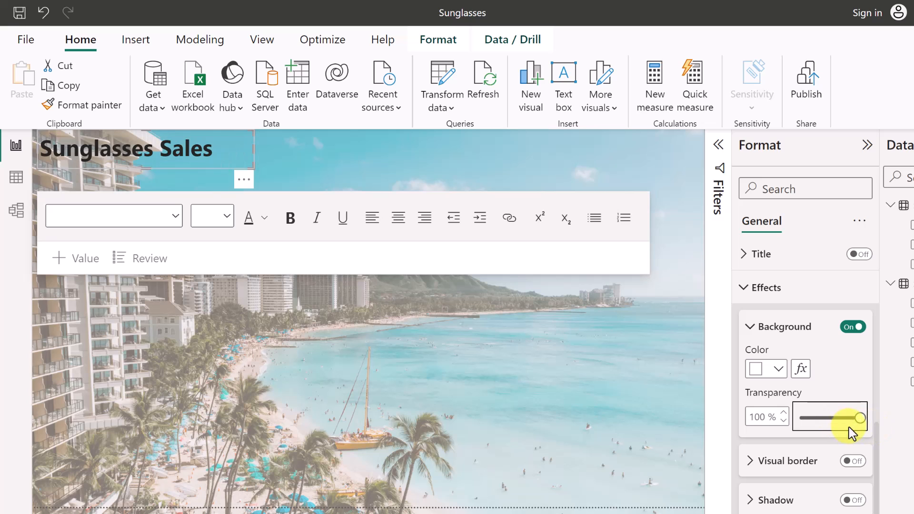
left_click_drag(225, 151, 40, 148)
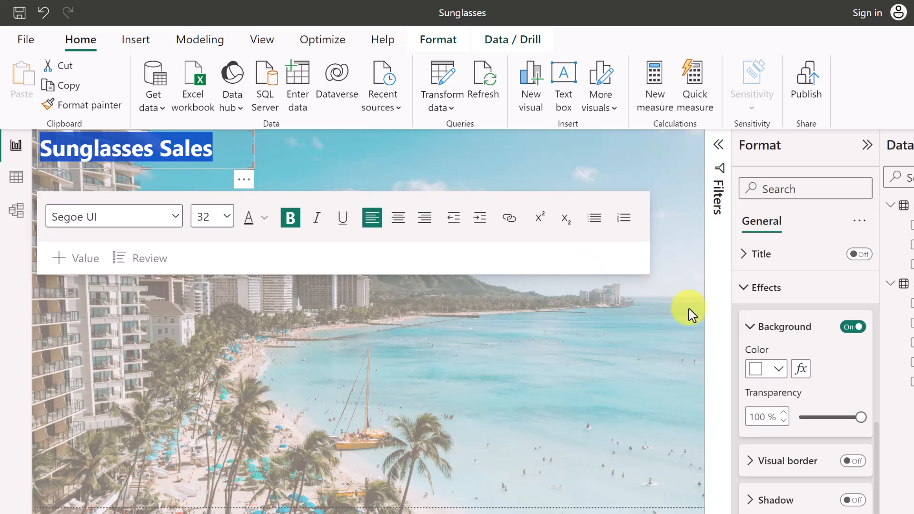
left_click(264, 218)
left_click(329, 279)
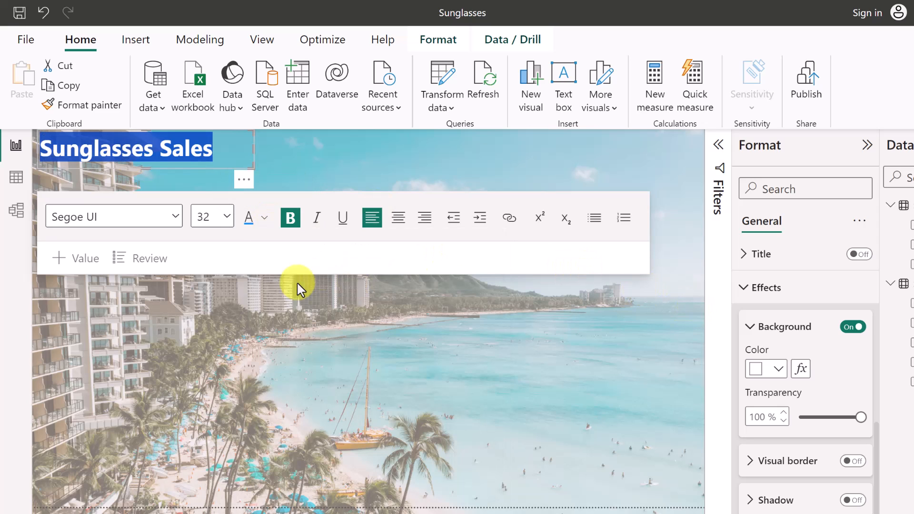
left_click(255, 337)
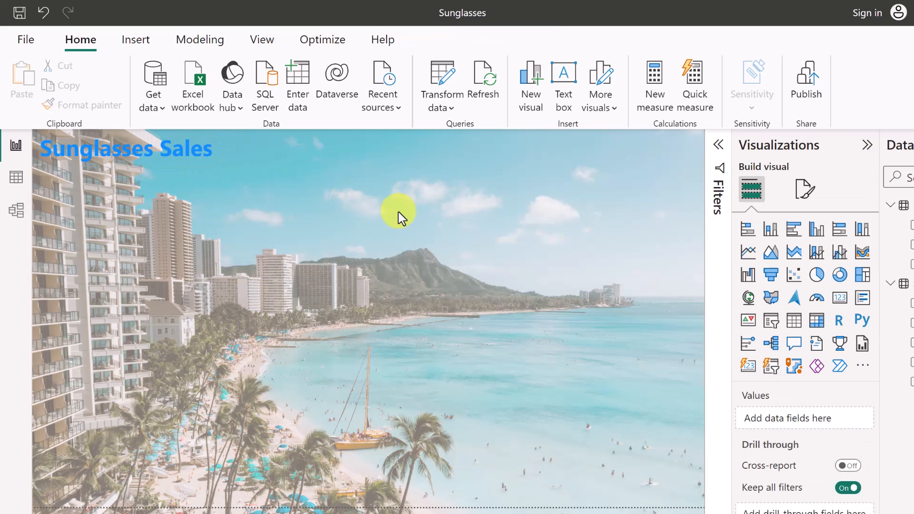
key("ctrl+z")
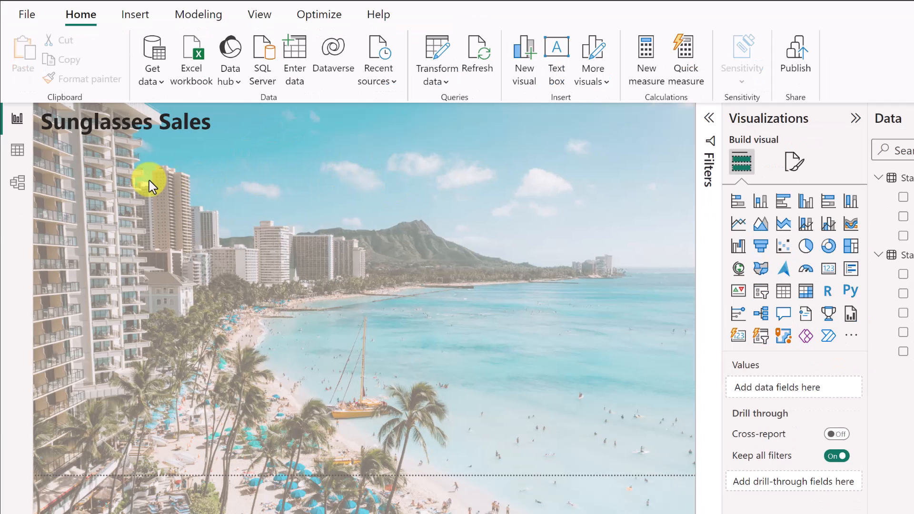
Insert sunglassess.png from Downloads and place it, slightly enlarged, over the beach at lower right.
left_click(133, 23)
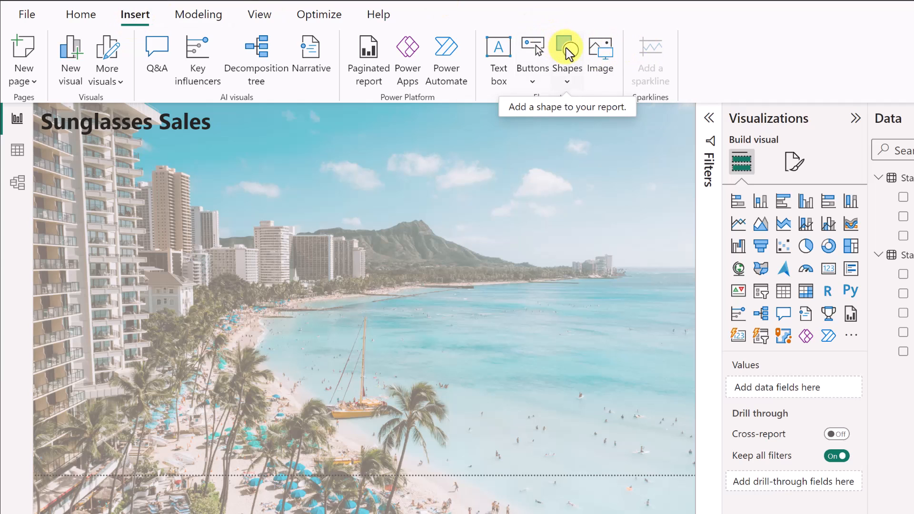
left_click(601, 55)
left_click(137, 90)
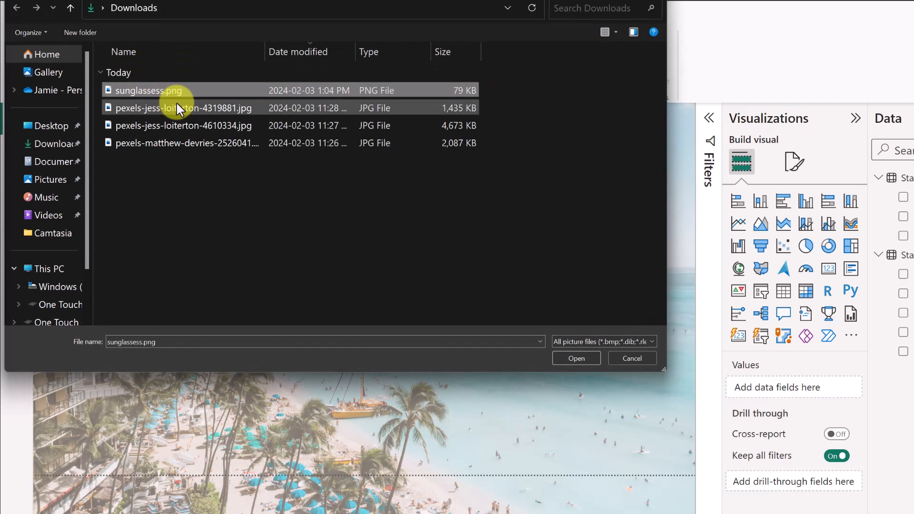
left_click(577, 358)
left_click_drag(174, 240, 385, 160)
left_click_drag(455, 195, 492, 214)
left_click_drag(413, 173, 612, 432)
left_click(262, 230)
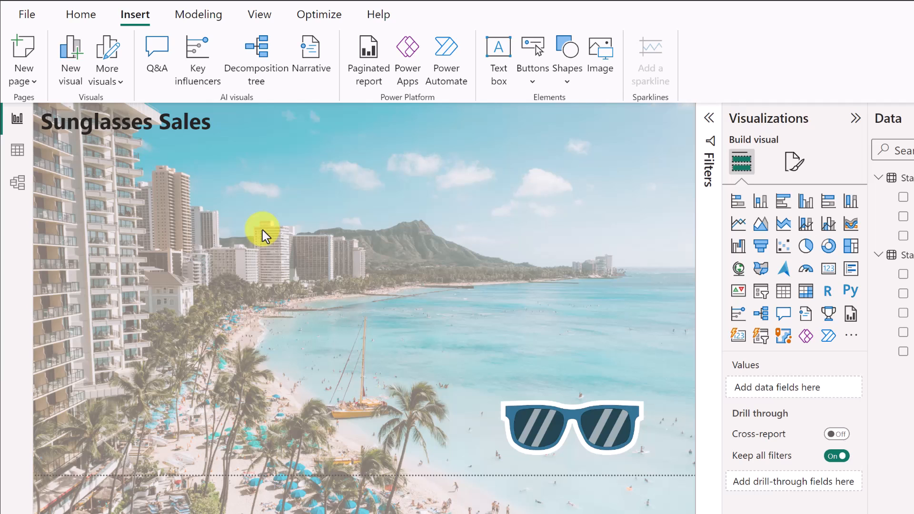
Add an enlarged table in the top middle listing the State abbreviations Abbreviation field.
left_click(784, 290)
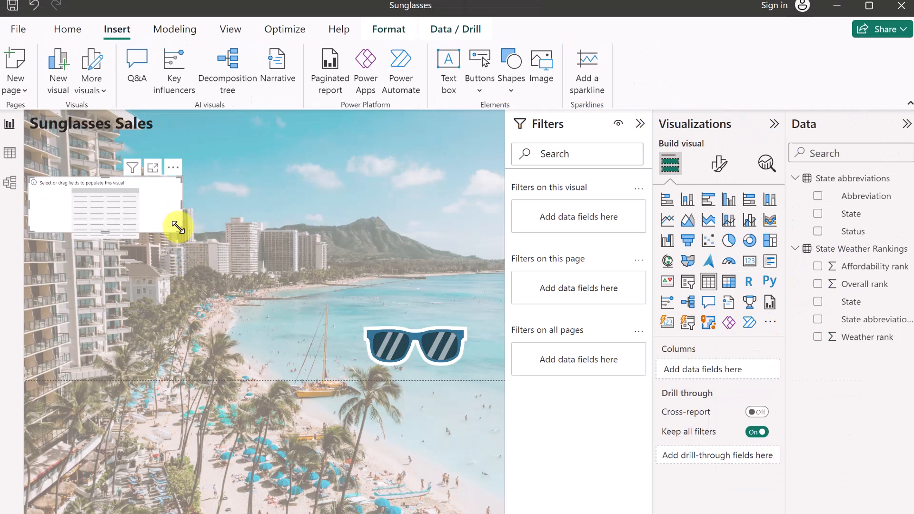
left_click_drag(177, 227, 250, 367)
left_click_drag(202, 176, 401, 139)
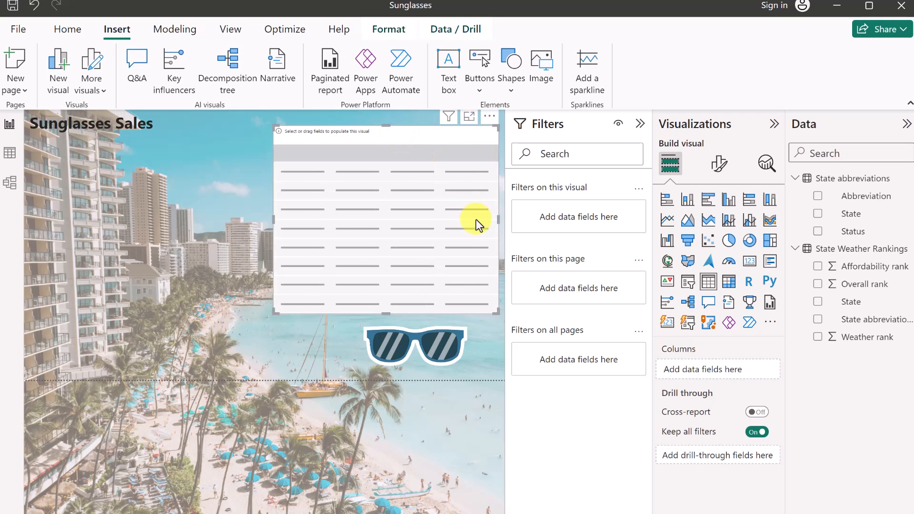
left_click(818, 319)
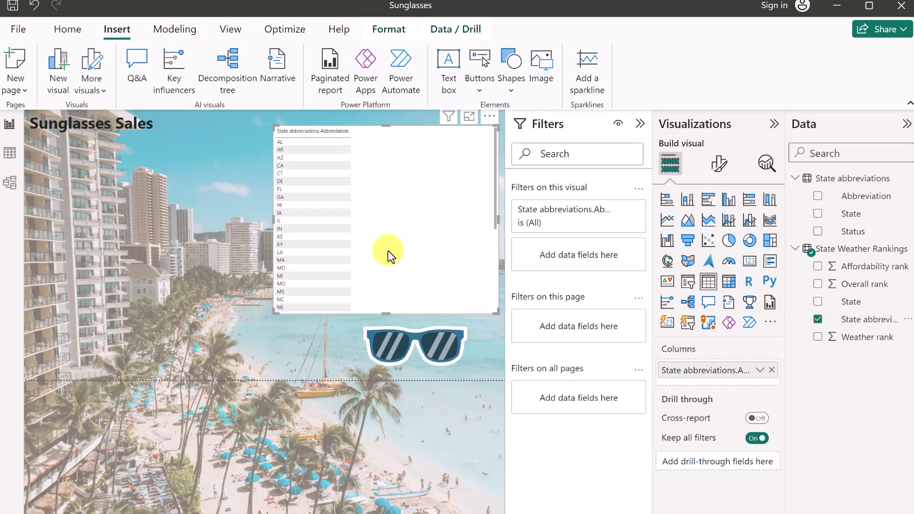
mouse_move(602, 225)
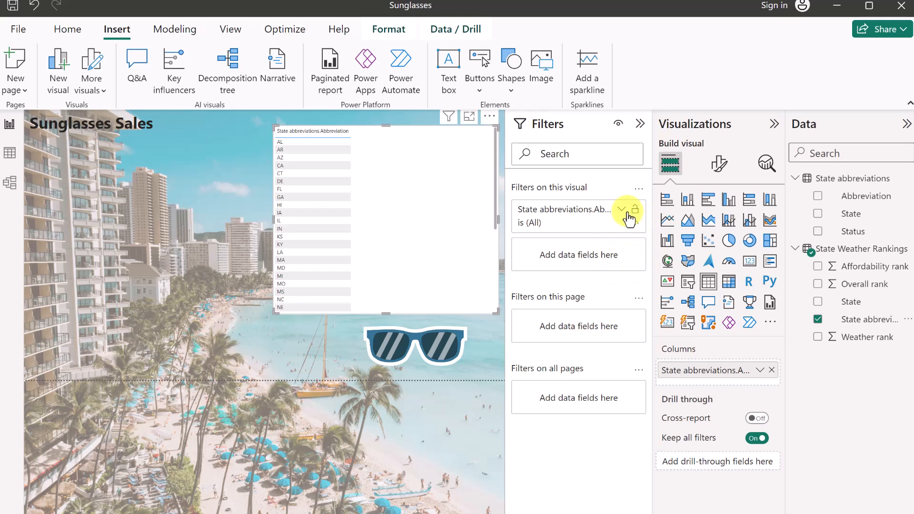
Filter the Abbreviation table to the Bottom 10 states by Weather rank and add Weather rank as a column.
left_click(621, 210)
left_click(590, 262)
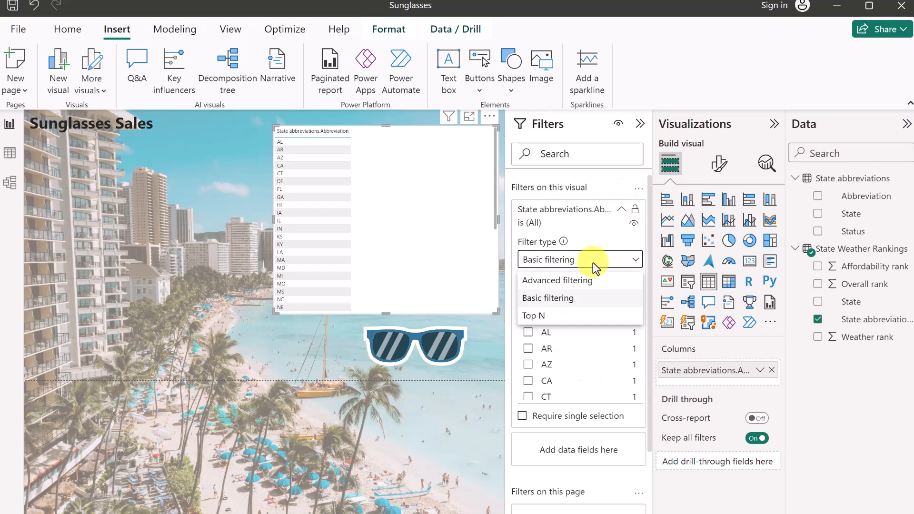
left_click(537, 315)
left_click(563, 307)
left_click(548, 336)
left_click(606, 303)
type("10")
left_click_drag(840, 337, 603, 339)
left_click(631, 359)
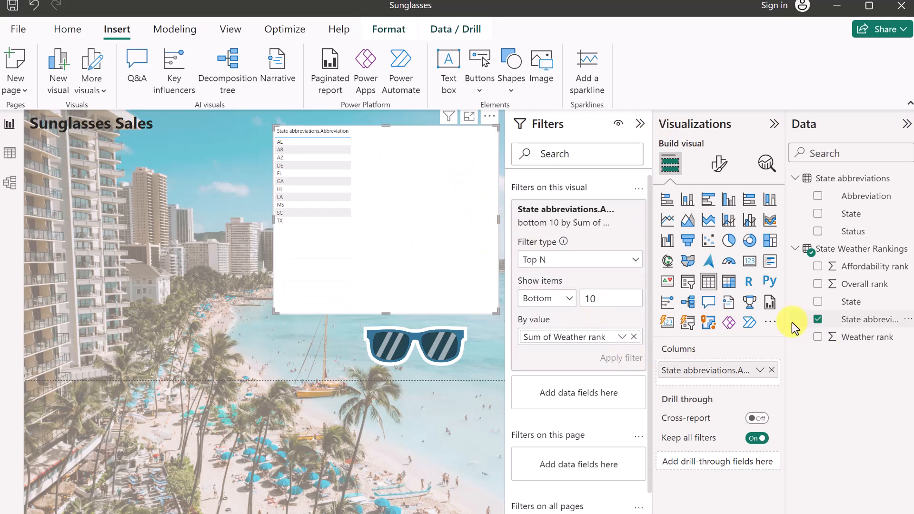
left_click(818, 337)
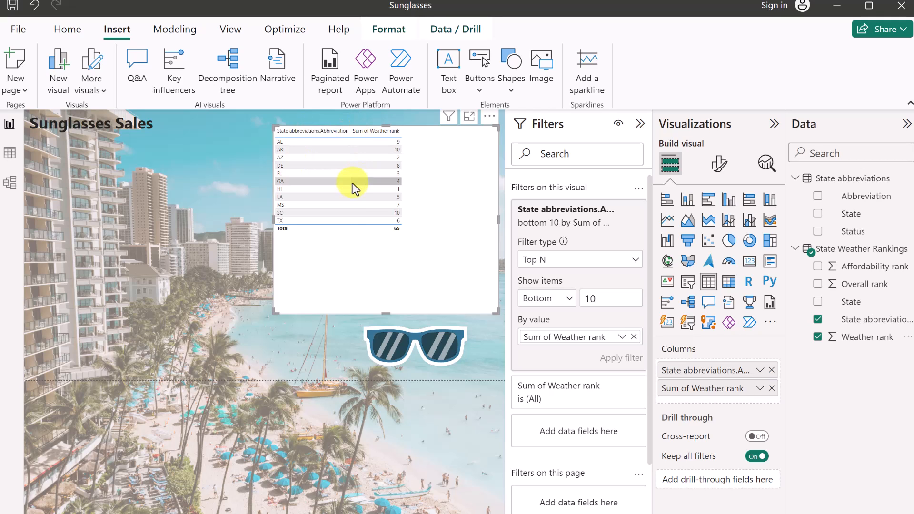
Set the table's Values font size and Column headers font size both to 15.
left_click(719, 166)
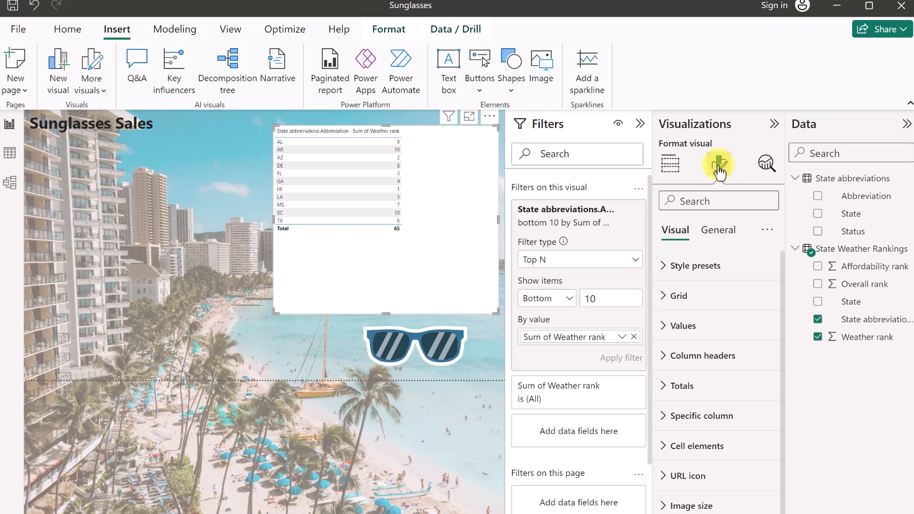
left_click(666, 325)
type("15")
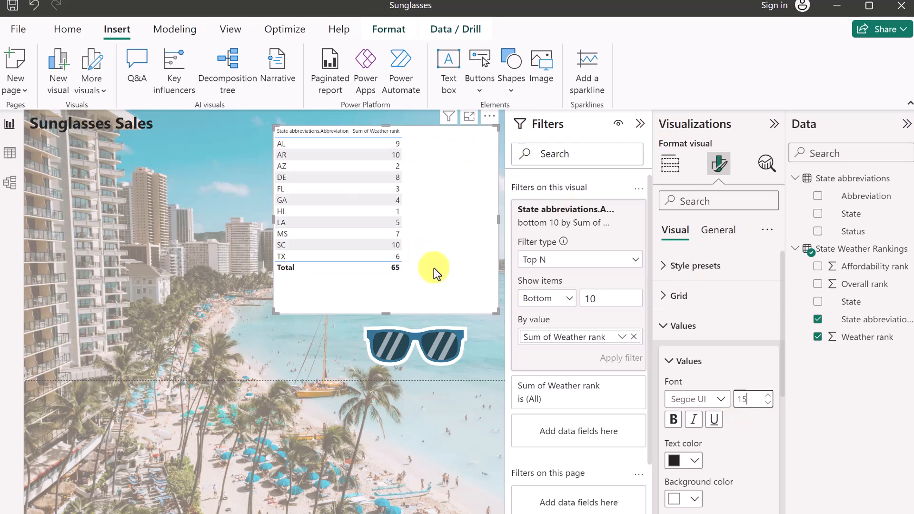
scroll(757, 437, "down", 5)
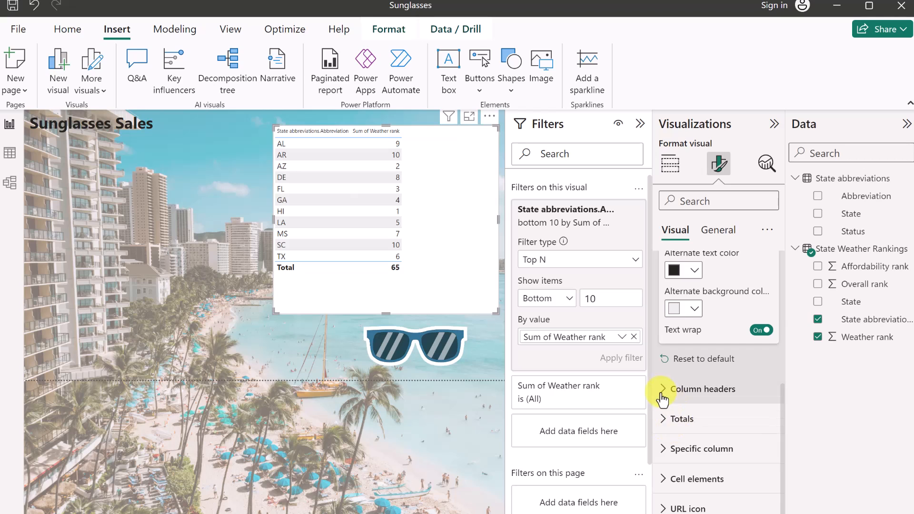
left_click(665, 390)
left_click(751, 462)
type("15")
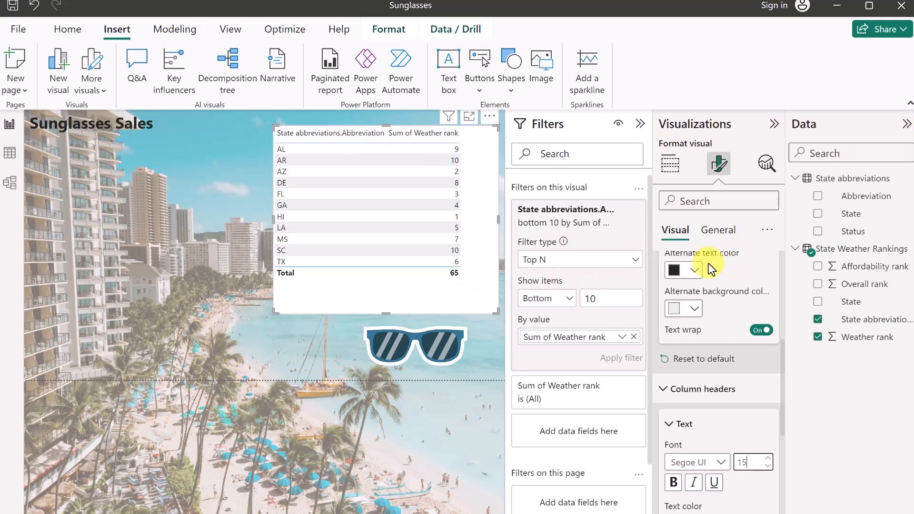
Sort the table ascending by Sum of Weather rank.
left_click(392, 140)
left_click(390, 139)
left_click(393, 173)
left_click(391, 139)
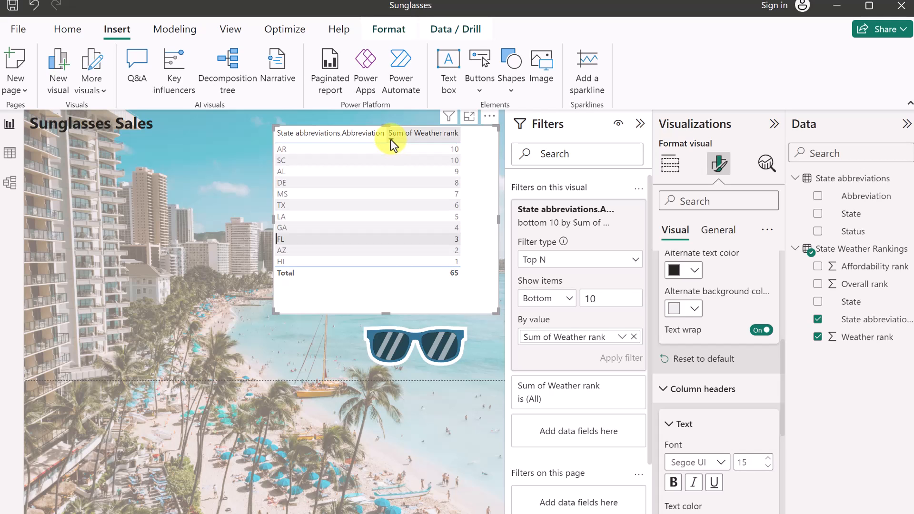
left_click(390, 139)
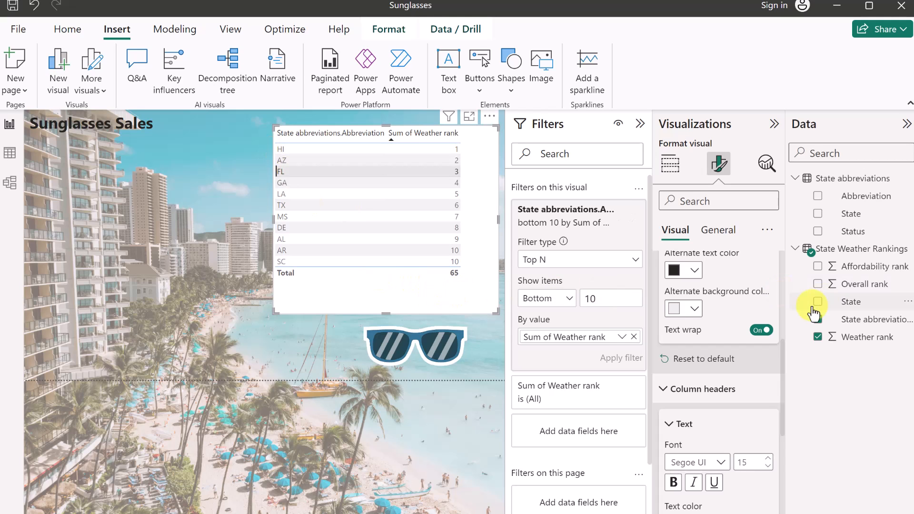
Add Affordability rank as a column, then move the table left and widen it.
left_click(818, 268)
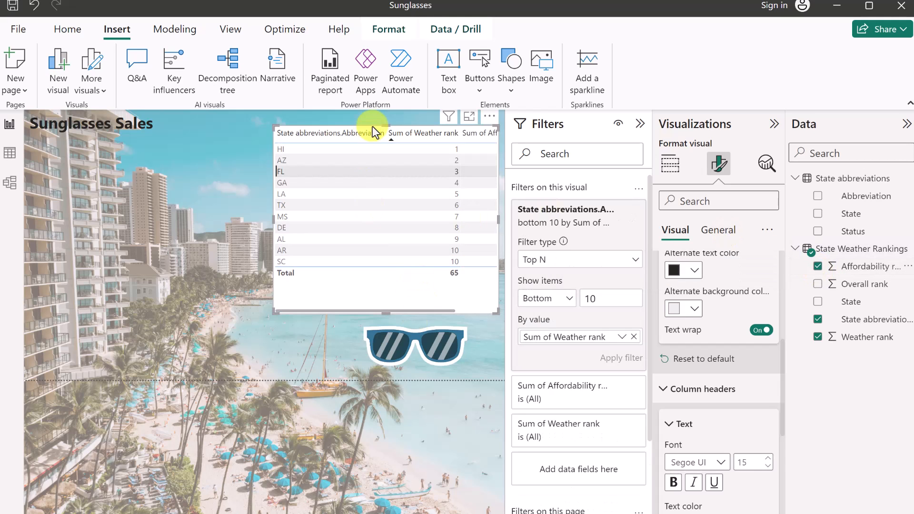
left_click_drag(358, 128, 286, 126)
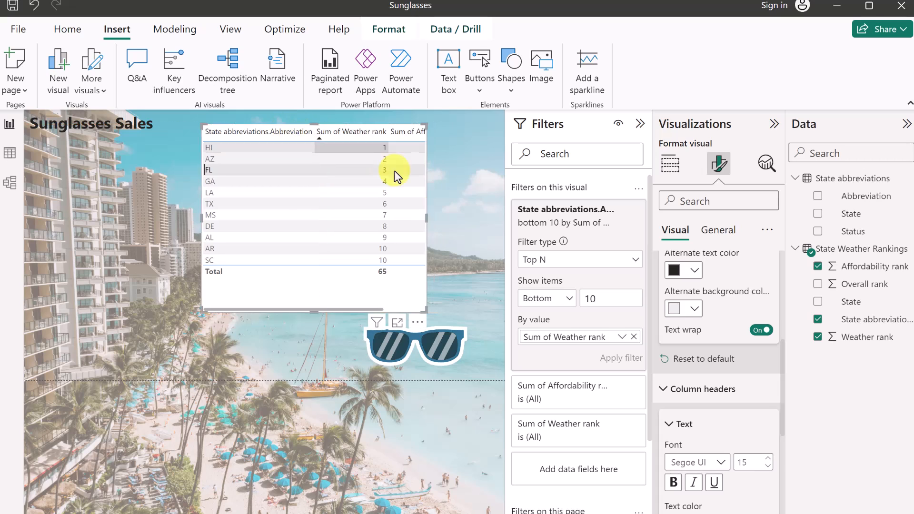
left_click_drag(424, 216, 492, 226)
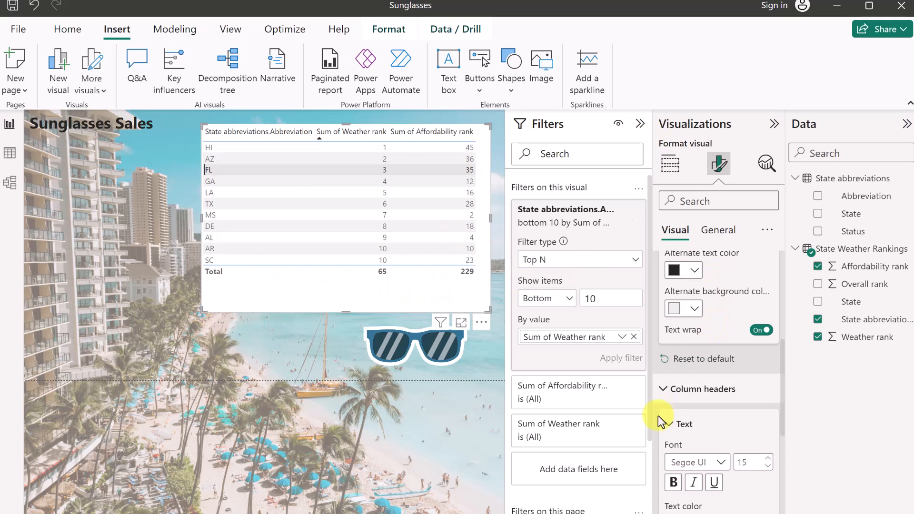
Turn off the table's Totals row.
left_click(667, 425)
scroll(669, 382, "down", 3)
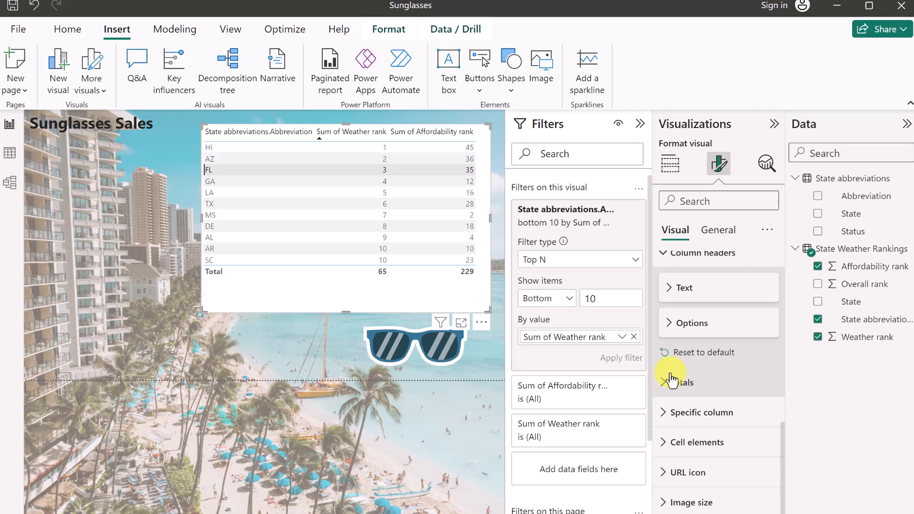
left_click(665, 385)
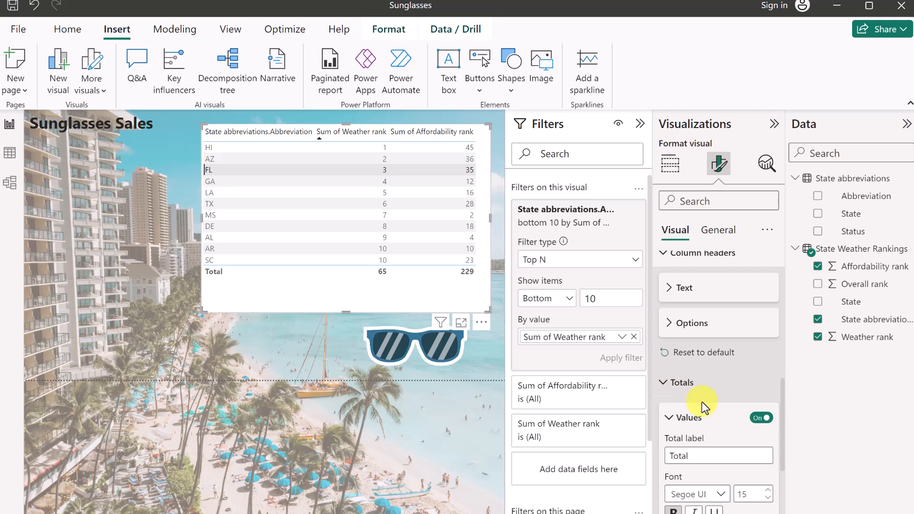
left_click(762, 419)
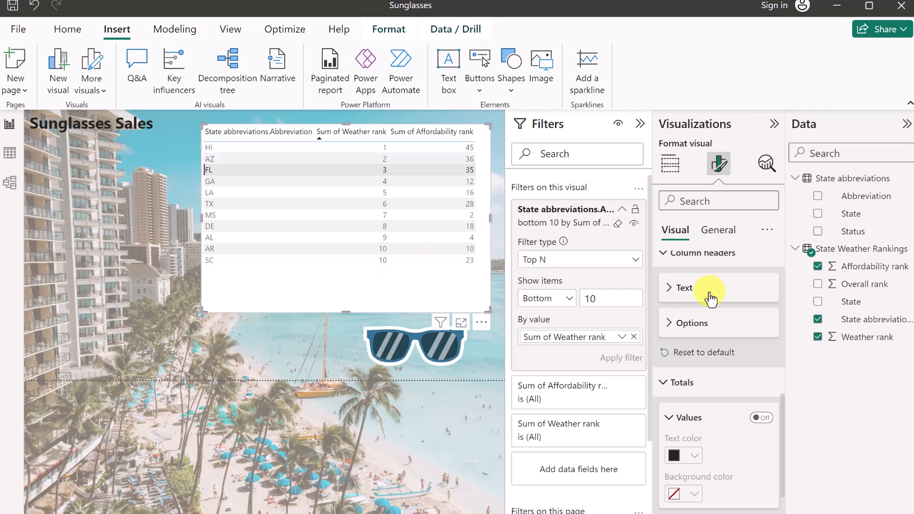
Apply the Bold header style preset to the table, replacing Contrast alternating rows.
scroll(693, 378, "up", 3)
scroll(690, 376, "up", 5)
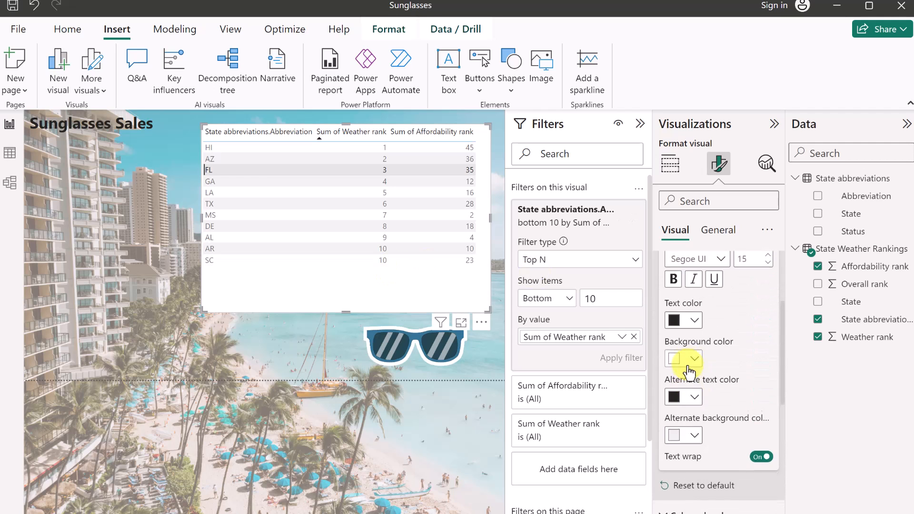
left_click(692, 272)
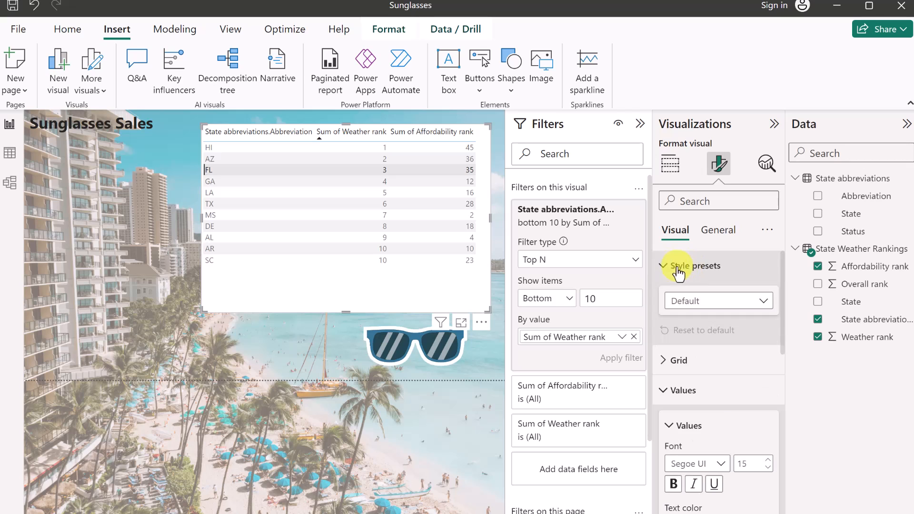
left_click(766, 302)
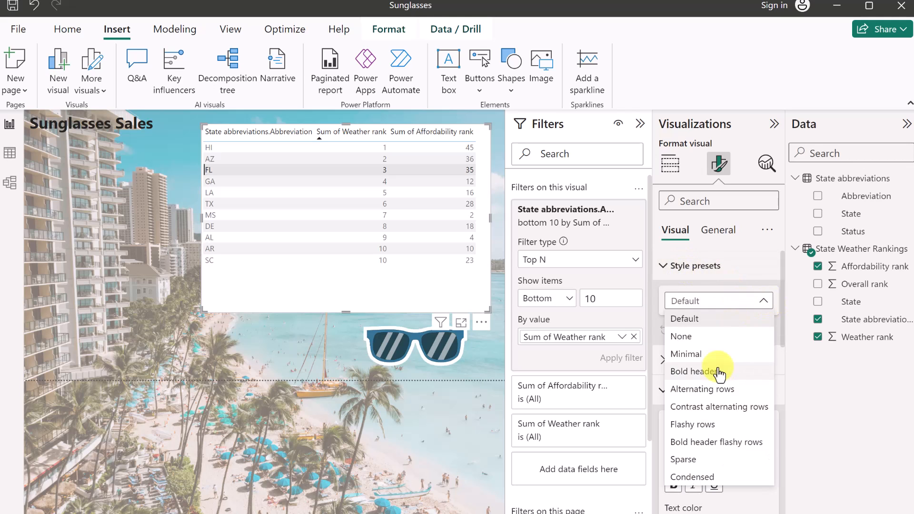
left_click(736, 411)
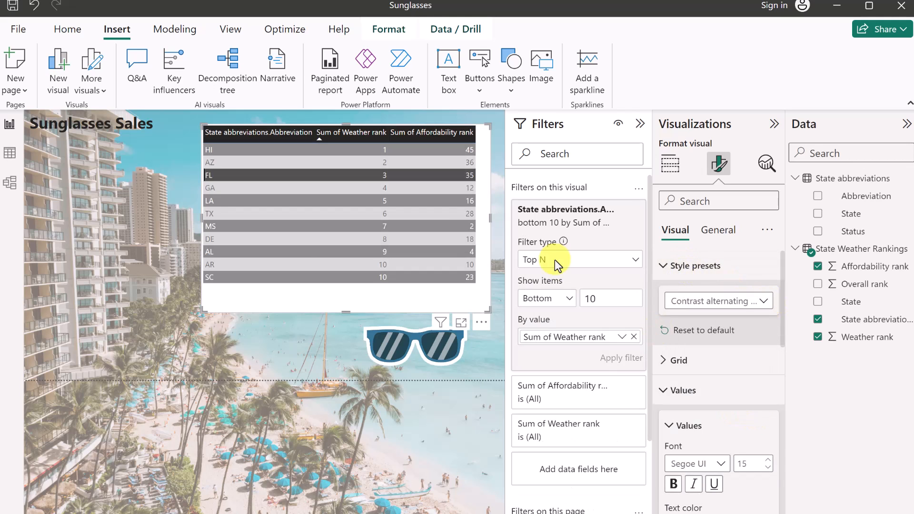
left_click(764, 301)
left_click(700, 370)
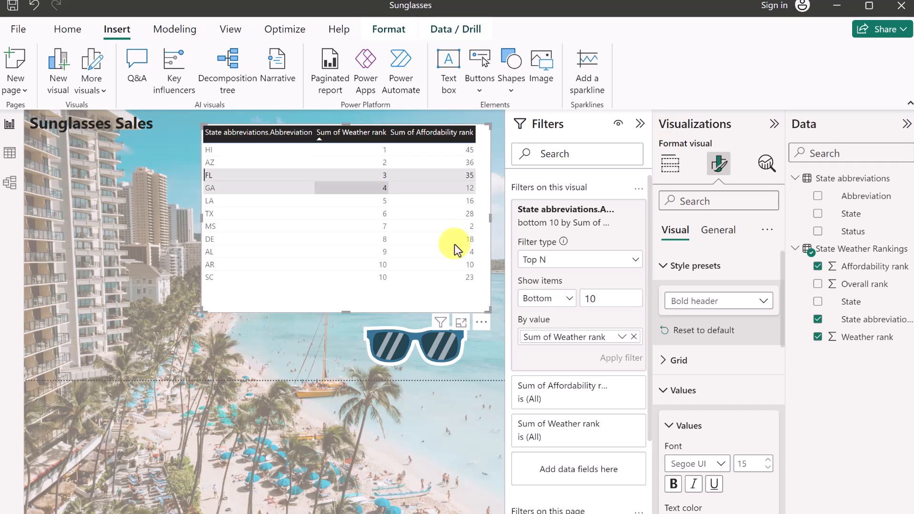
Set the column header background colour to blue and begin renaming the abbreviation field.
scroll(695, 408, "down", 5)
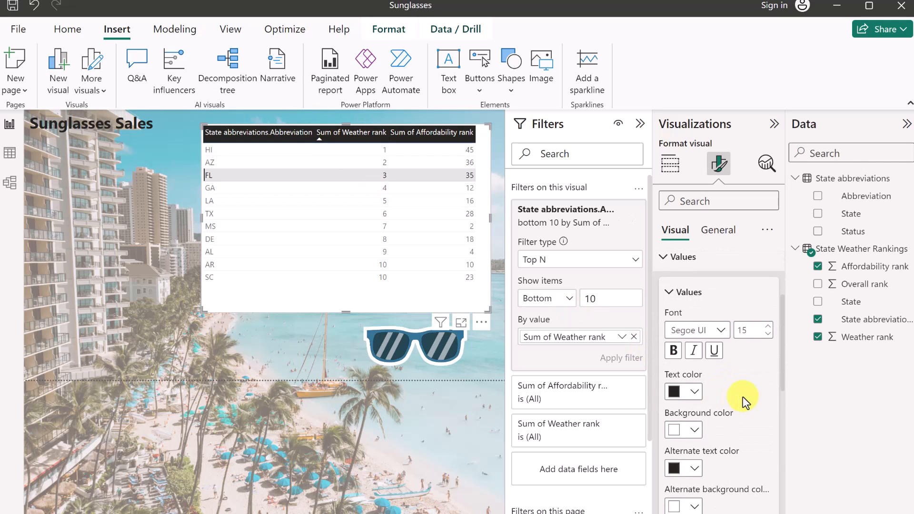
scroll(741, 399, "down", 8)
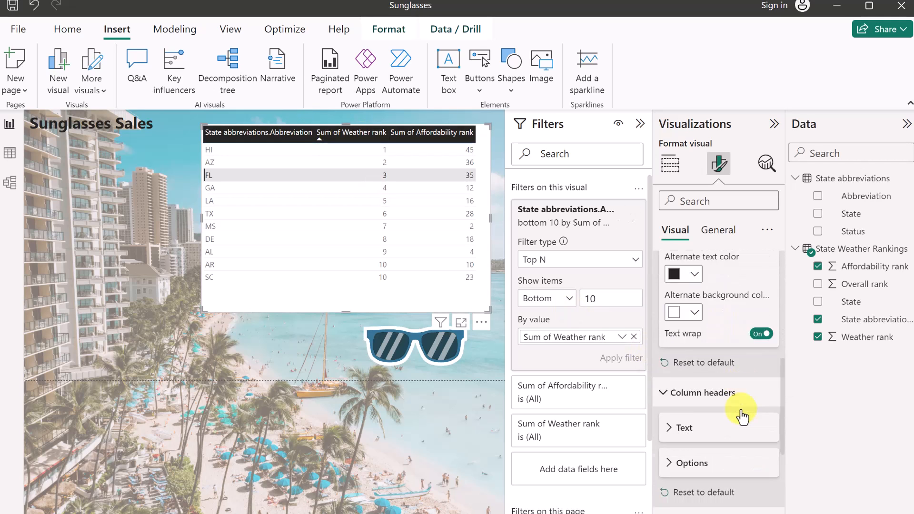
scroll(743, 415, "up", 3)
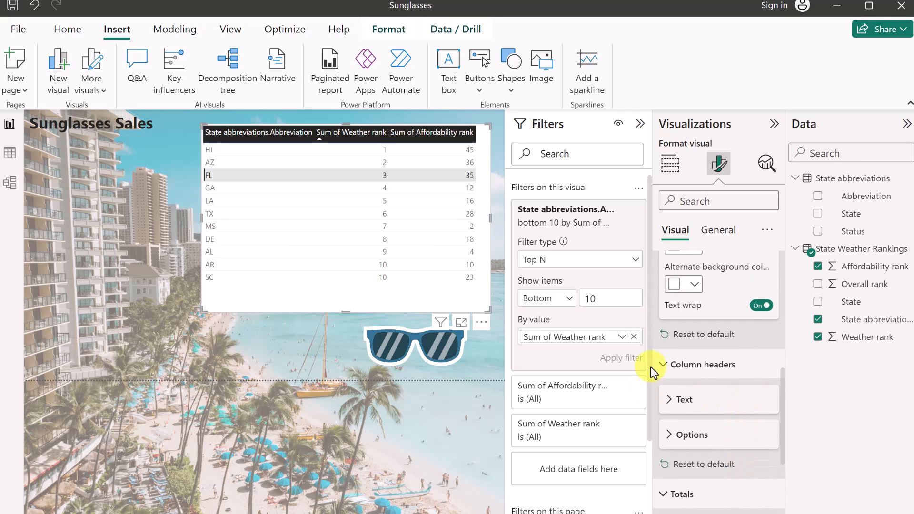
left_click(663, 364)
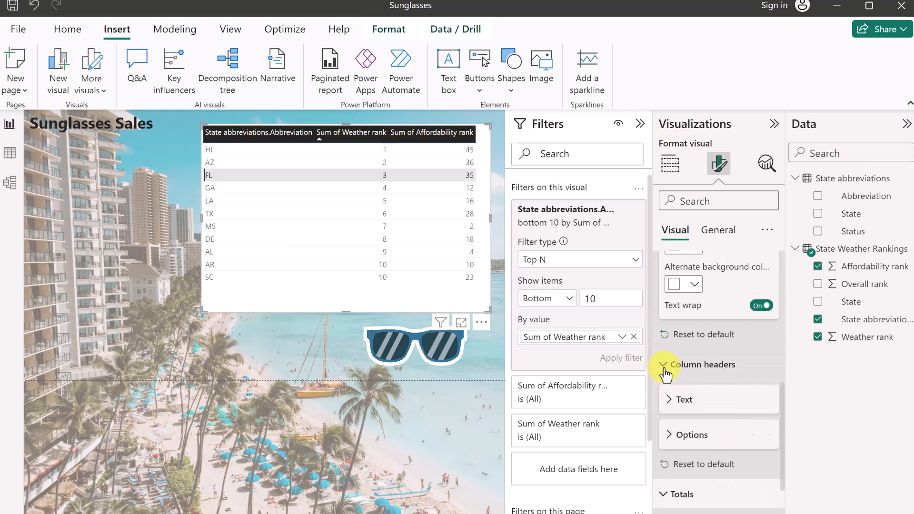
left_click(664, 366)
left_click(677, 349)
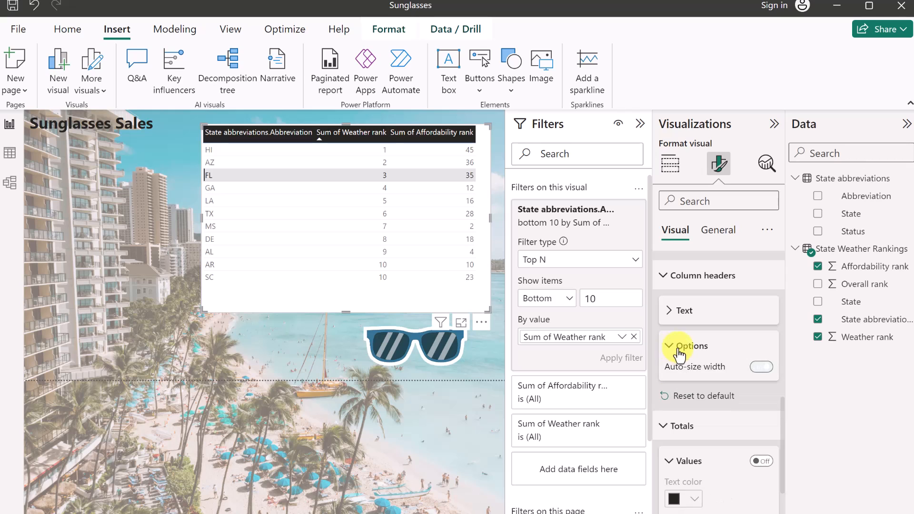
left_click(671, 314)
scroll(749, 408, "down", 1)
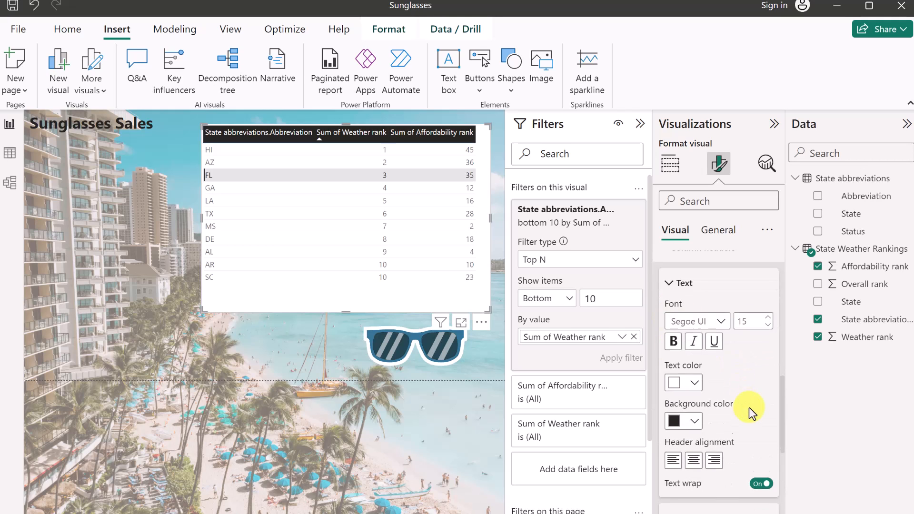
left_click(685, 405)
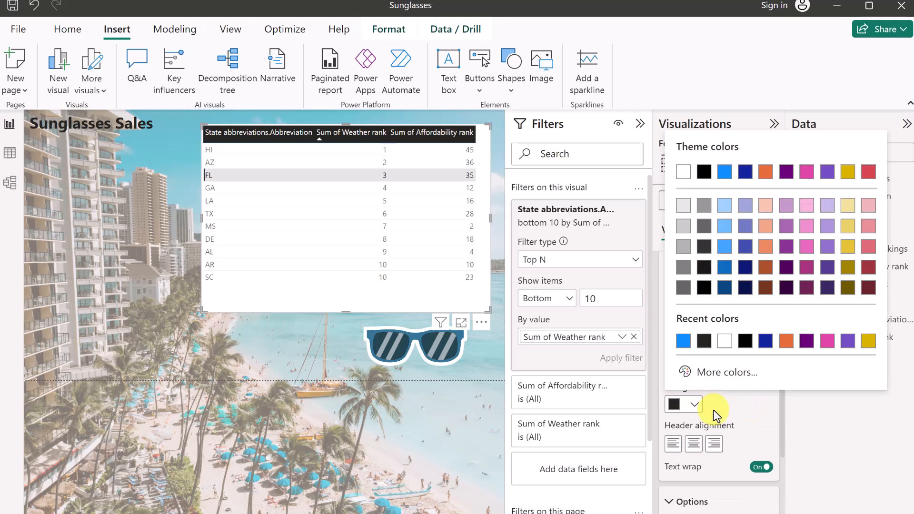
left_click(680, 339)
scroll(719, 343, "up", 6)
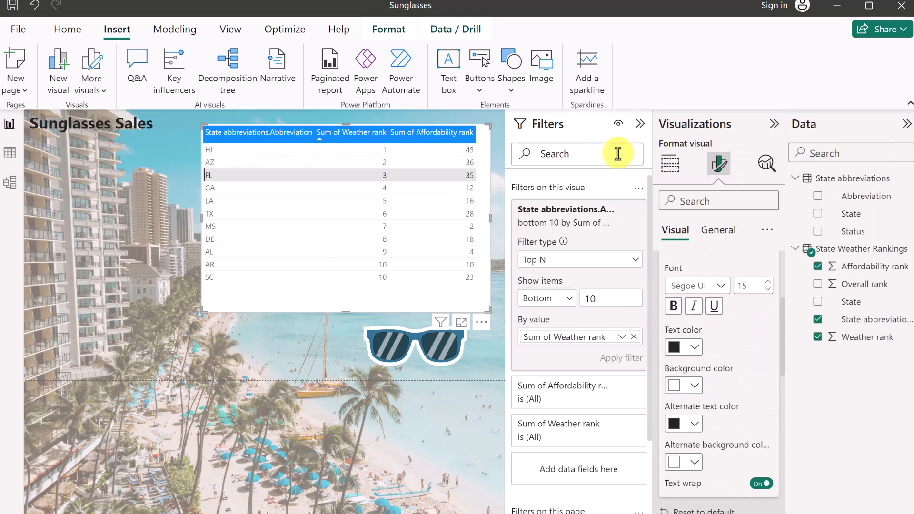
left_click(670, 164)
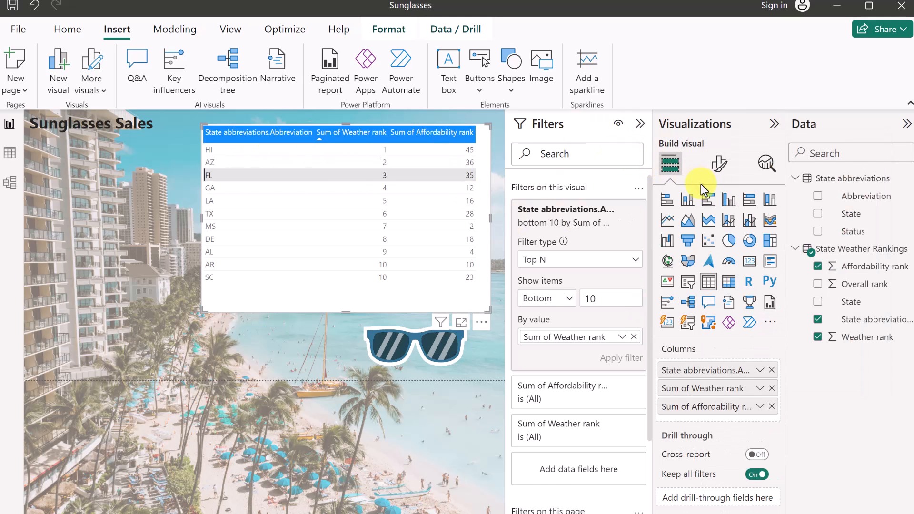
double_click(698, 376)
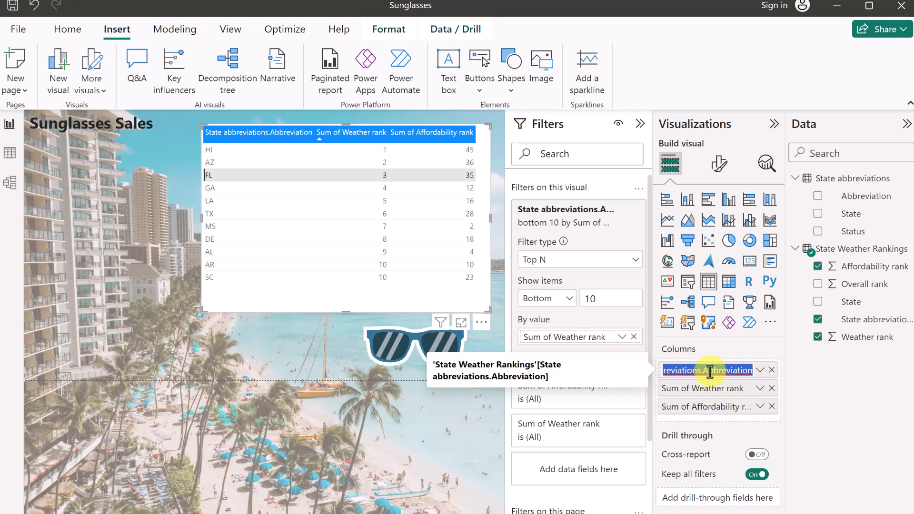
Rename the abbreviation and Sum of Weather rank columns to State and Weather.
key("BackSpace")
type("State")
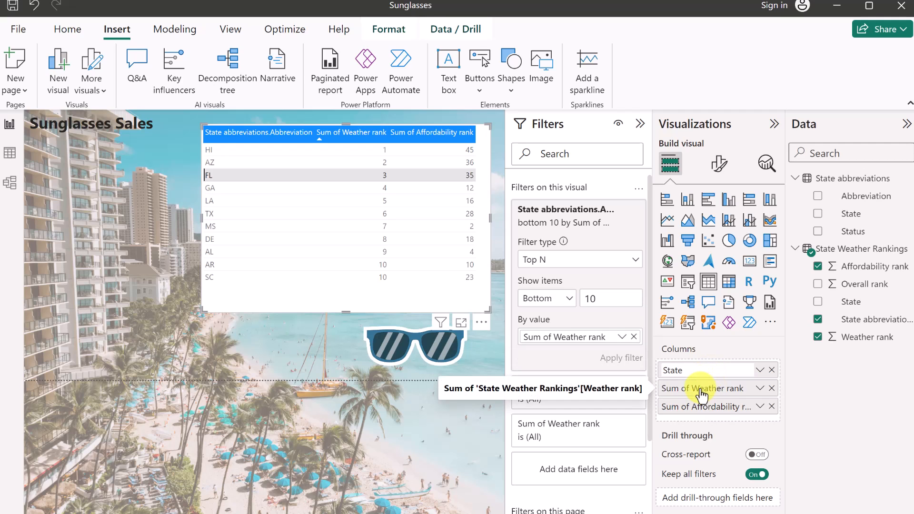
key("Return")
double_click(702, 389)
type("Weather")
key("Return")
Rename Sum of Affordability rank to Affordability and narrow the table to fit its columns.
double_click(687, 406)
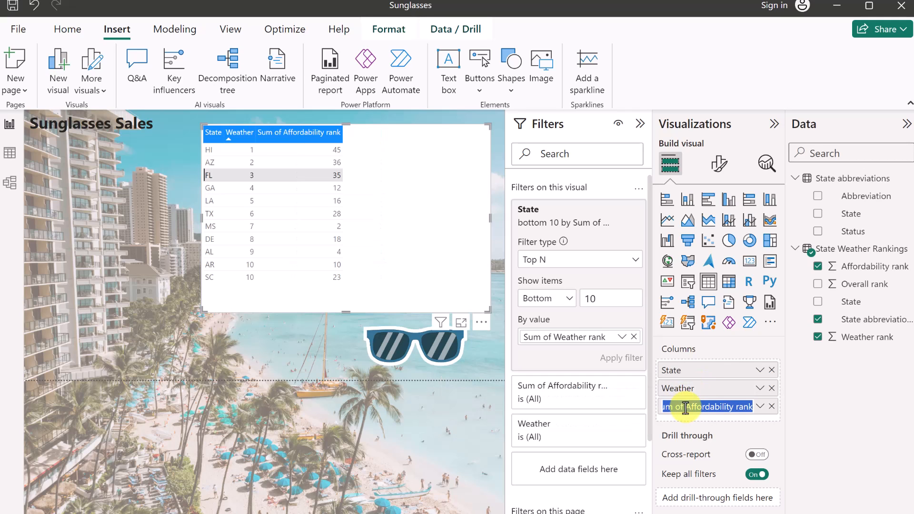
left_click(686, 408)
left_click_drag(684, 407, 628, 402)
key("BackSpace")
left_click(734, 408)
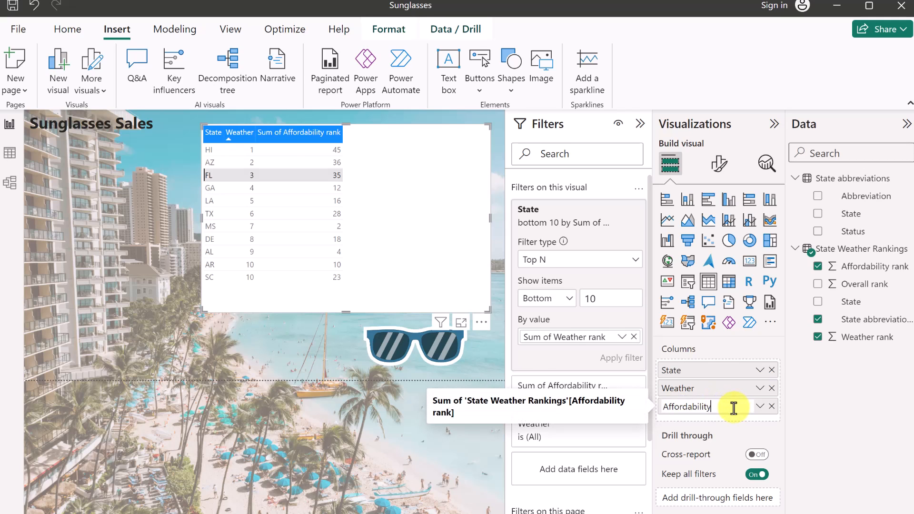
type("y")
key("Return")
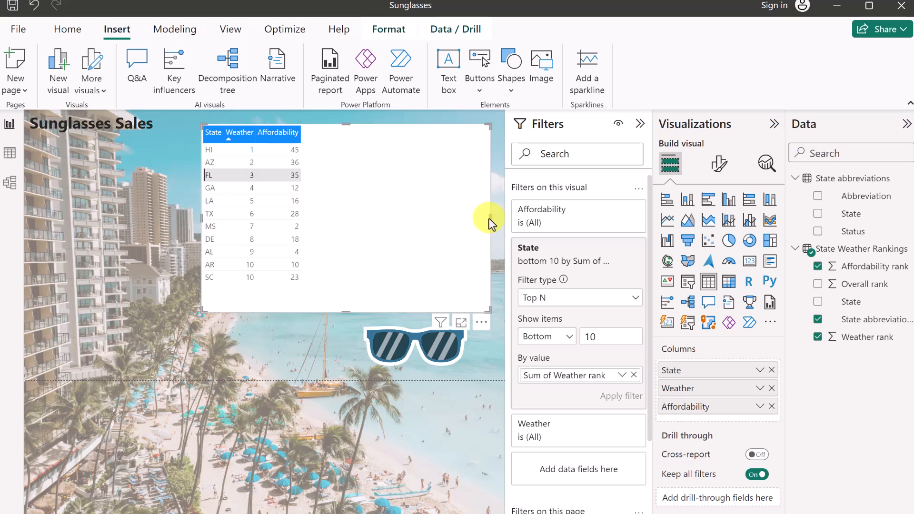
left_click_drag(458, 221, 310, 224)
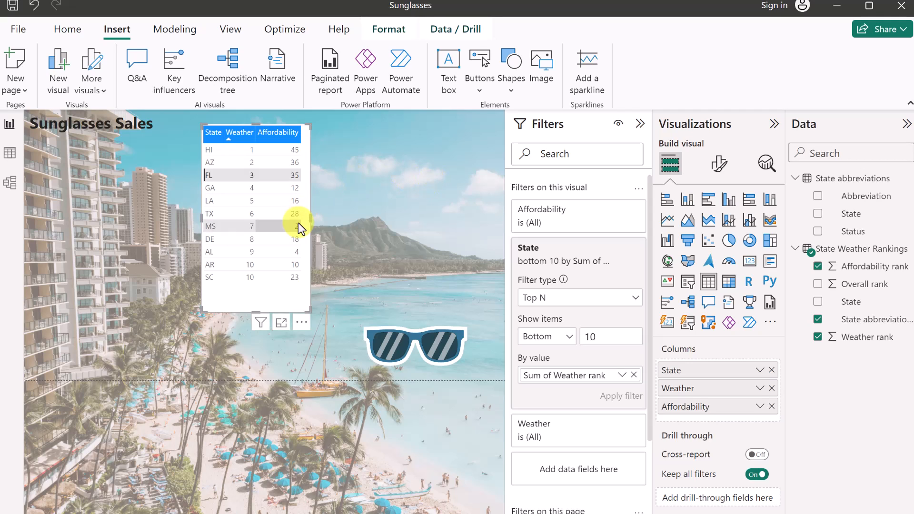
left_click(376, 175)
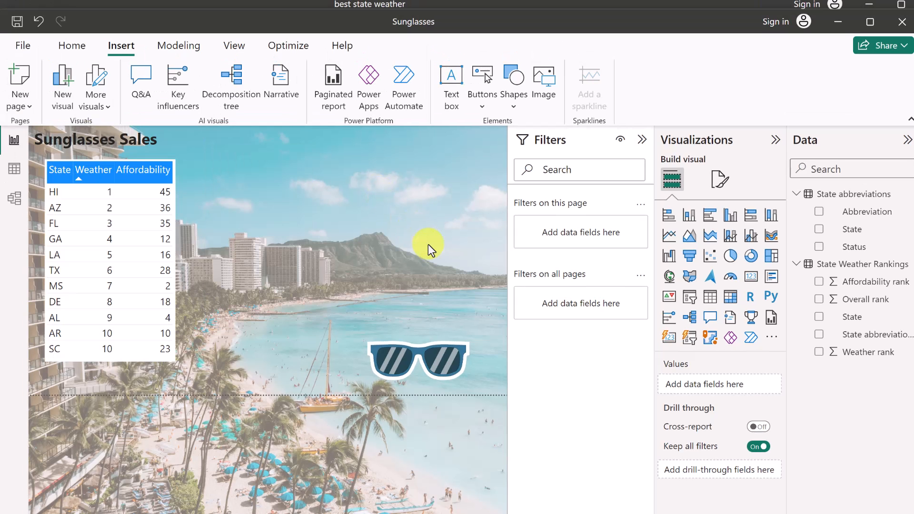
Add a line and clustered column chart plotting Weather, Overall and Affordability ranks by State.
left_click(753, 235)
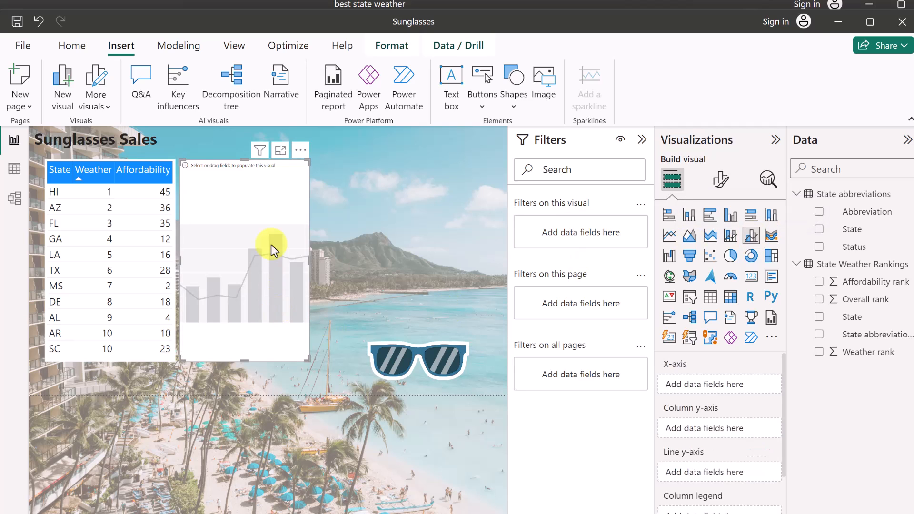
left_click_drag(240, 172, 429, 140)
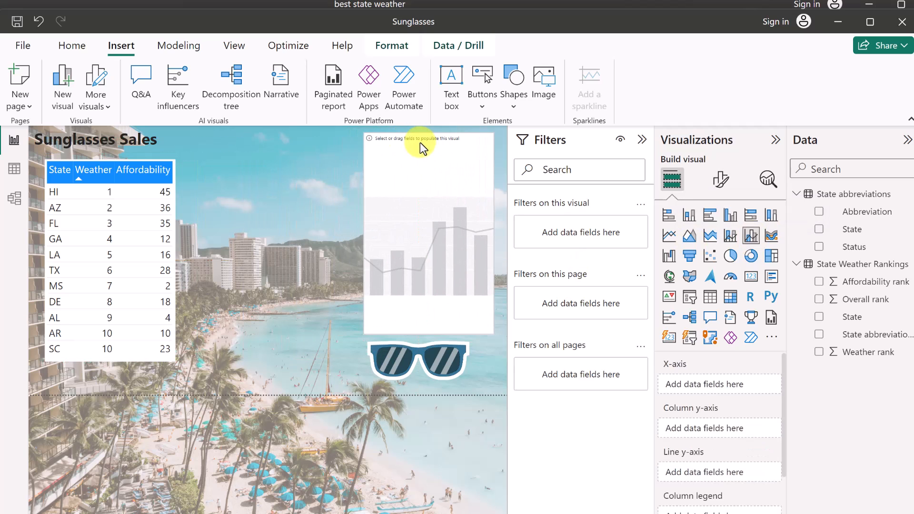
left_click_drag(363, 233, 197, 224)
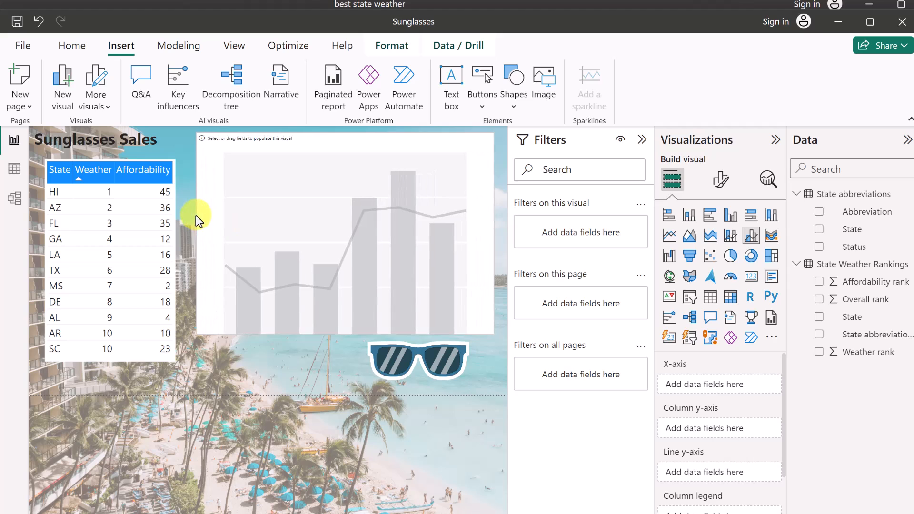
left_click(820, 352)
left_click(819, 316)
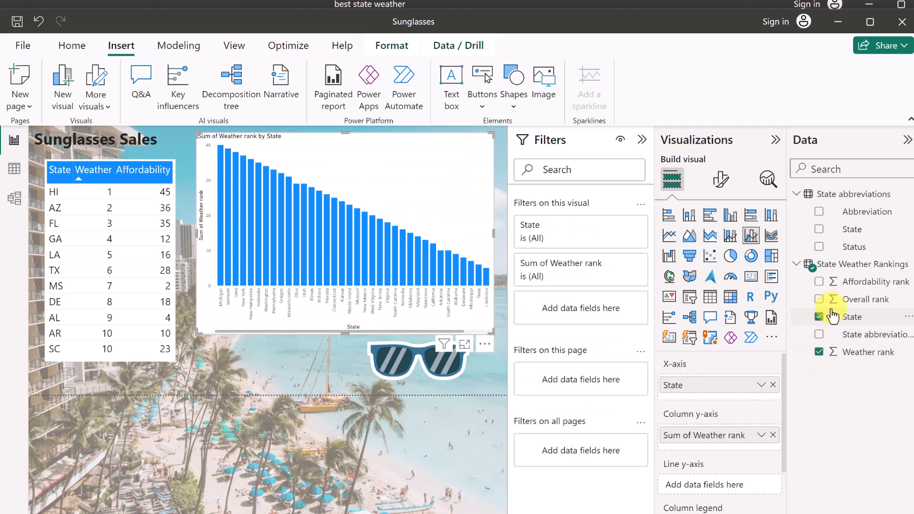
left_click(819, 299)
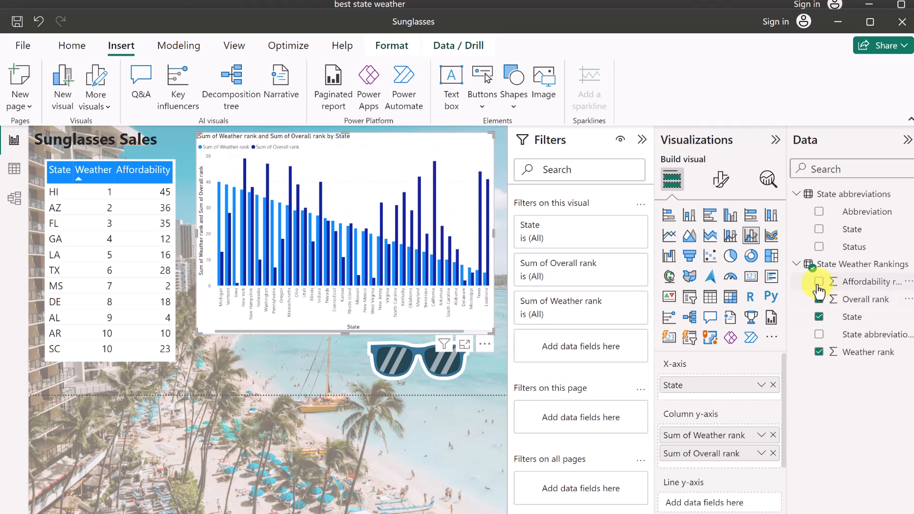
left_click(819, 282)
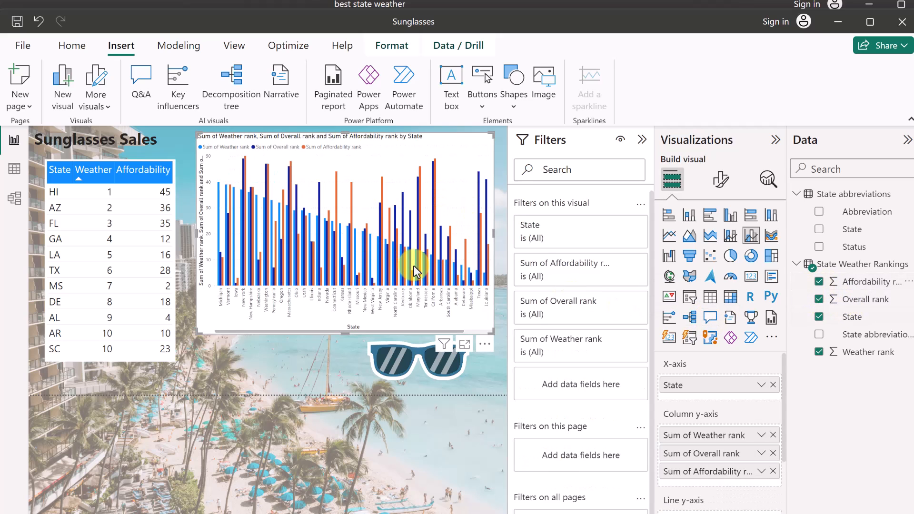
Filter the chart's State field to the Bottom 10 by Weather rank.
left_click(620, 226)
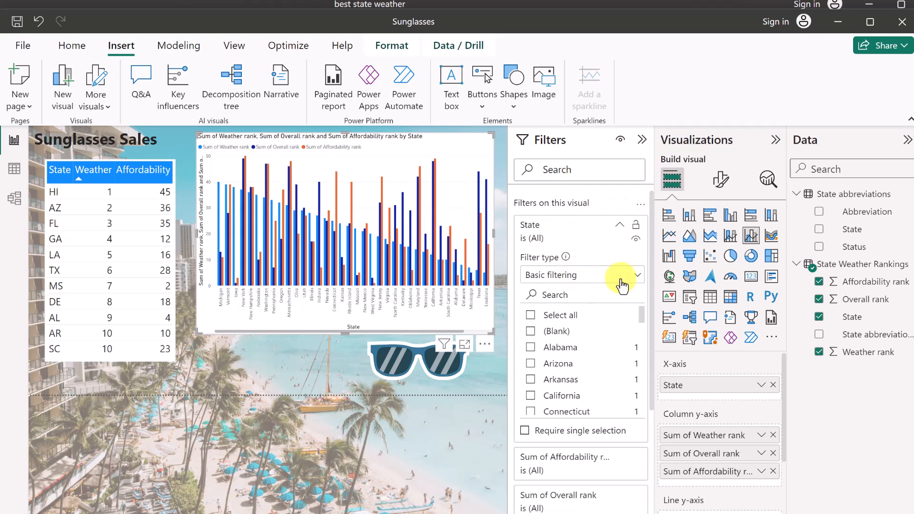
left_click(571, 276)
left_click(545, 331)
left_click(566, 314)
left_click(540, 352)
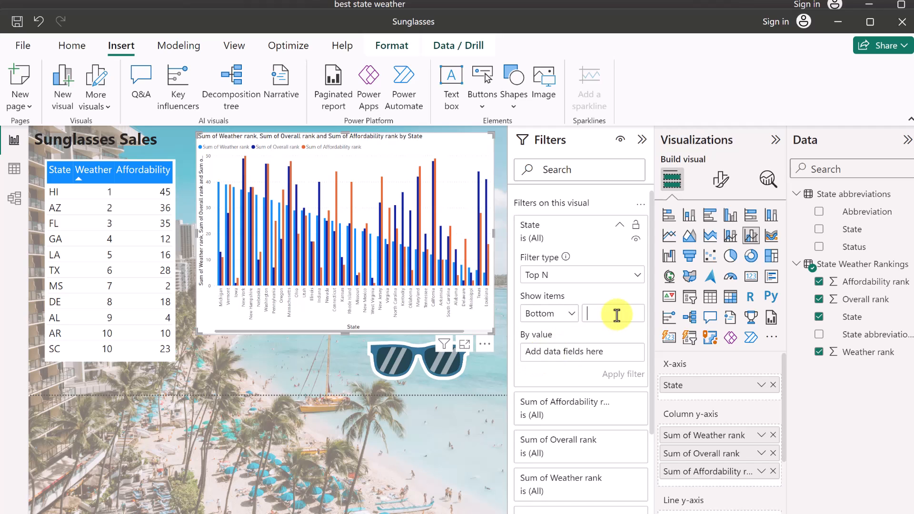
left_click_drag(869, 351, 617, 362)
left_click(620, 374)
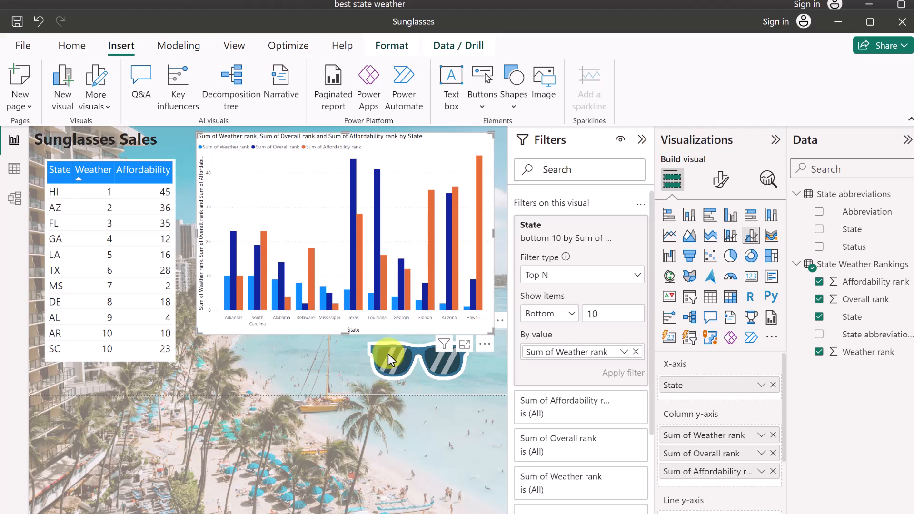
Sort the chart's states by Weather rank and plot Sum of Overall rank as a line.
left_click(484, 348)
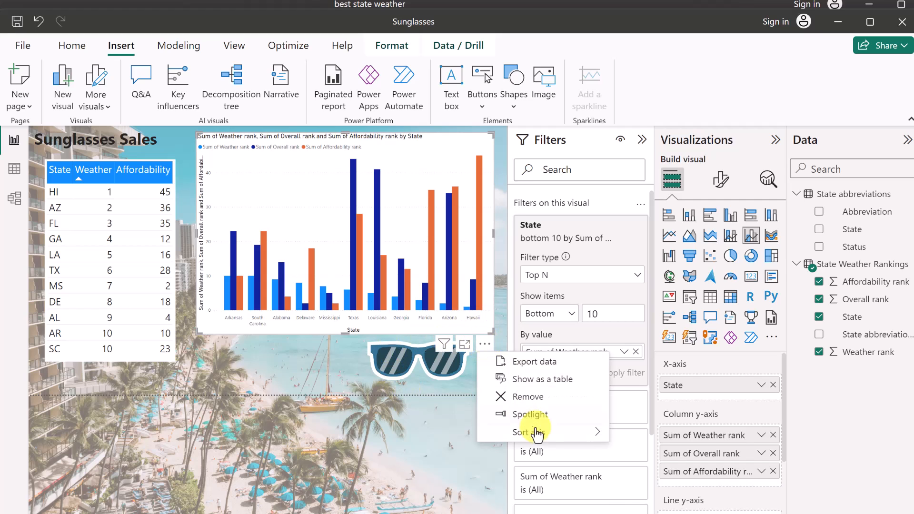
mouse_move(539, 433)
left_click(676, 504)
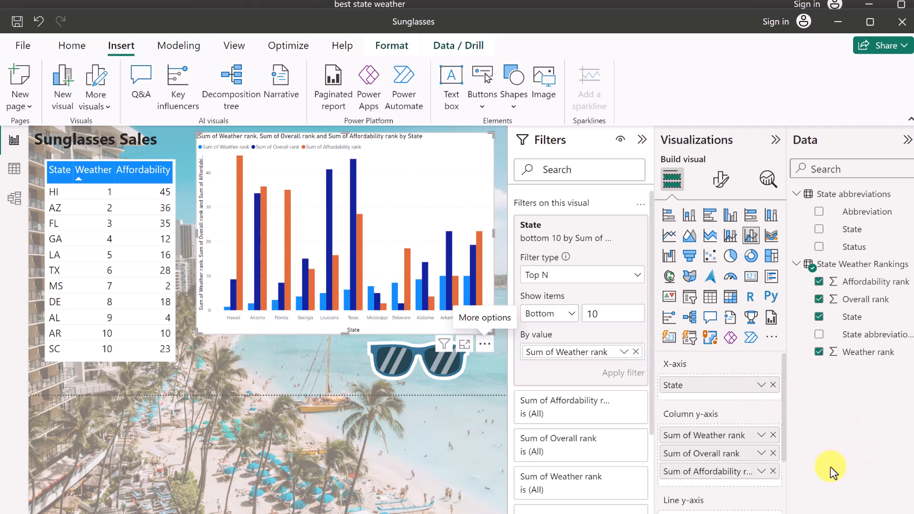
scroll(714, 484, "down", 1)
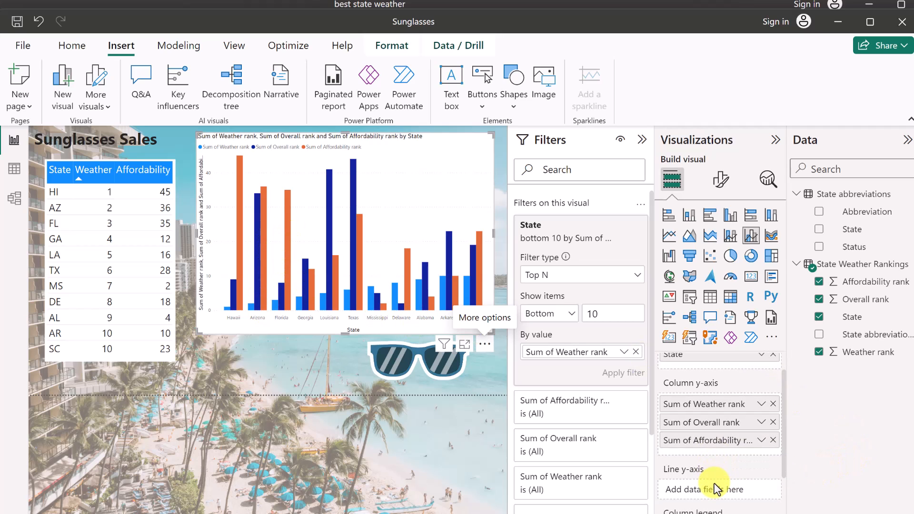
scroll(716, 436, "down", 2)
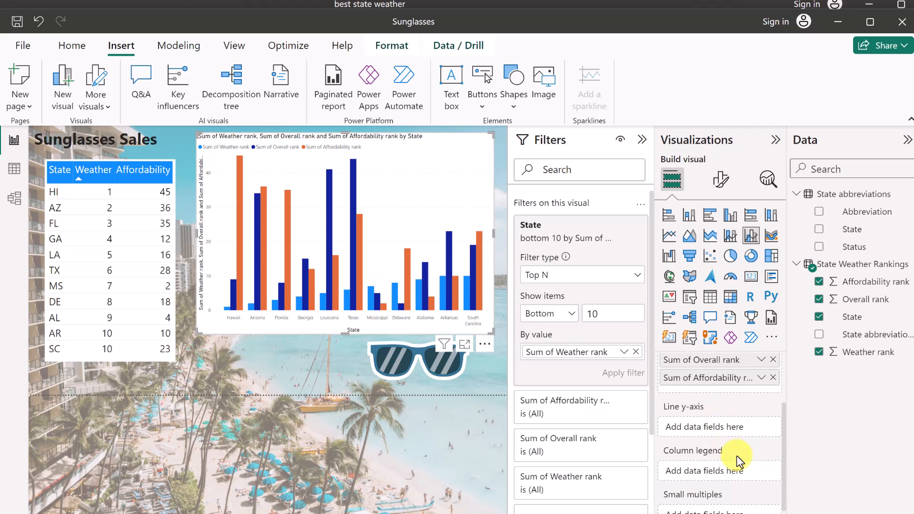
left_click_drag(700, 361, 691, 430)
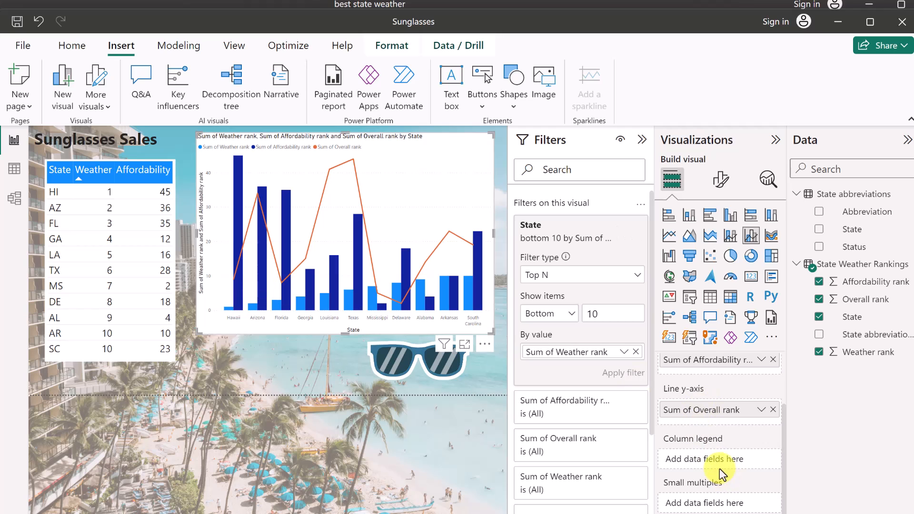
Rename the Sum of Weather rank series to Weather.
scroll(719, 471, "up", 3)
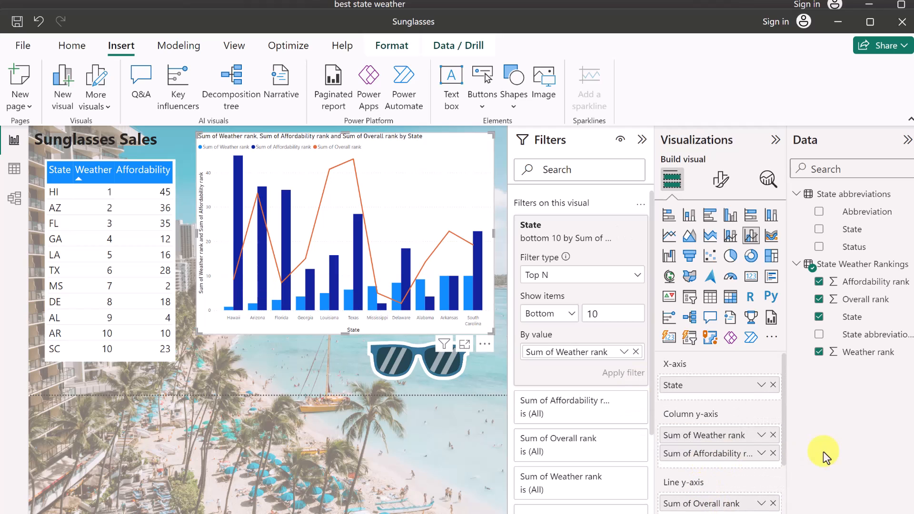
double_click(696, 437)
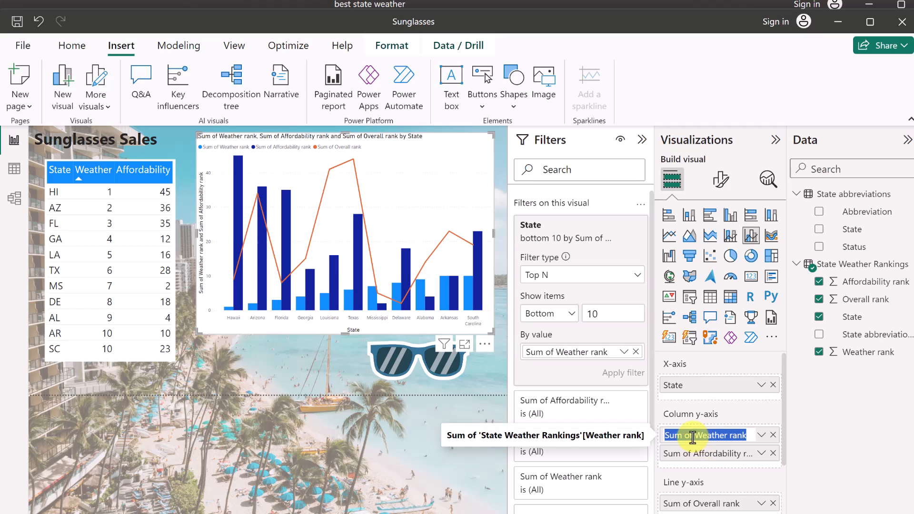
left_click(692, 437)
left_click_drag(693, 438, 639, 436)
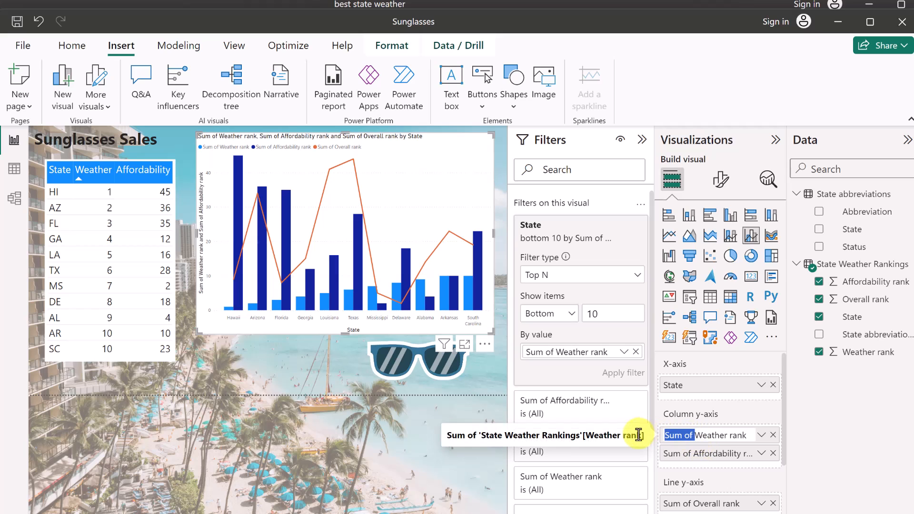
key("Delete")
left_click_drag(717, 436, 696, 436)
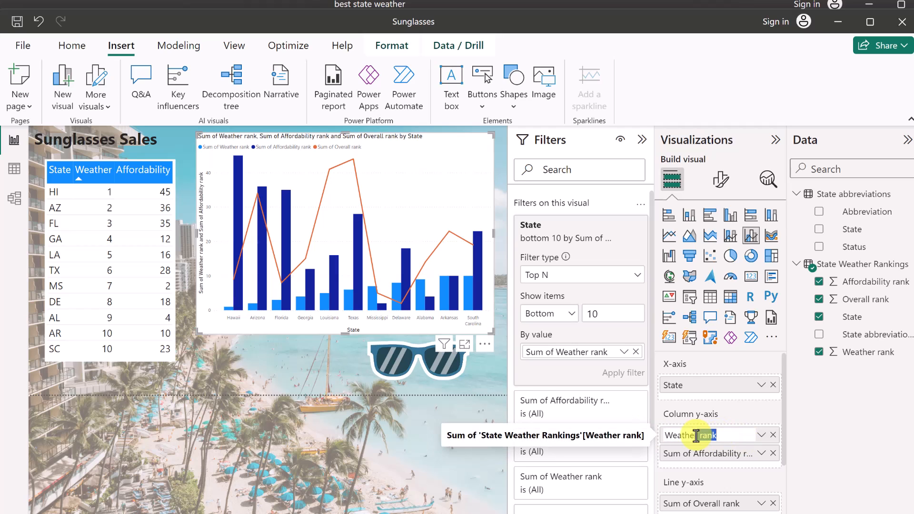
left_click(825, 464)
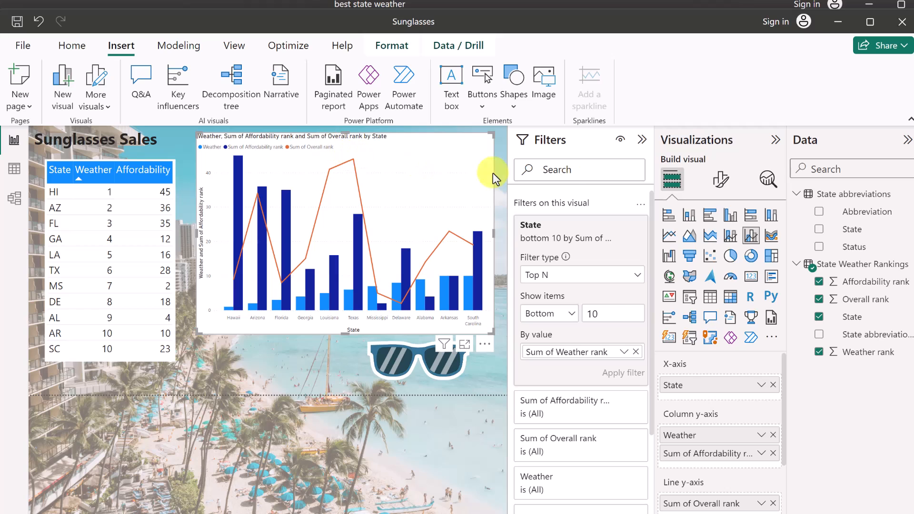
Review the chart's Y-axis and X-axis formatting, leaving the X-axis title turned on.
left_click(720, 183)
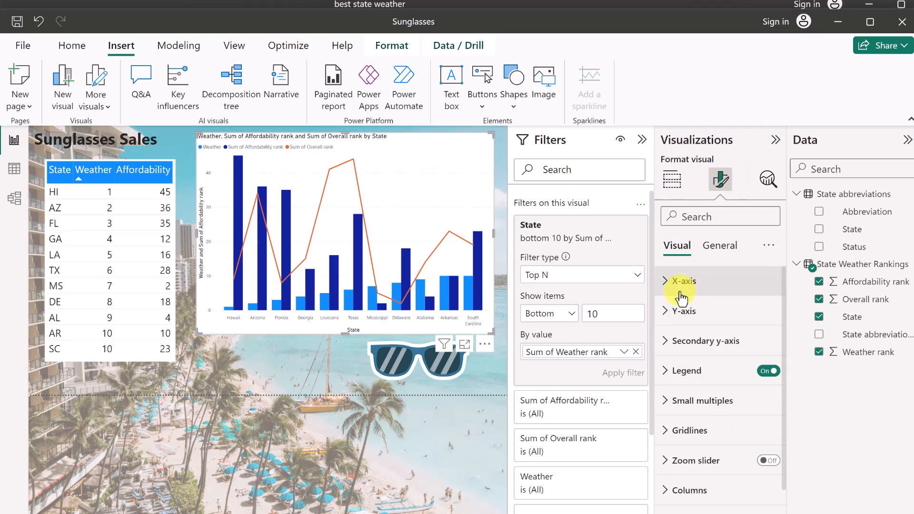
left_click(665, 314)
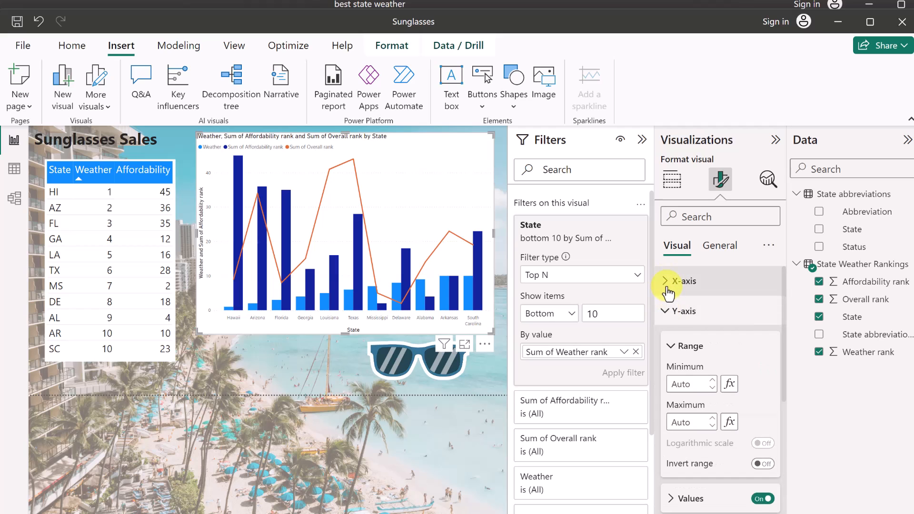
left_click(666, 288)
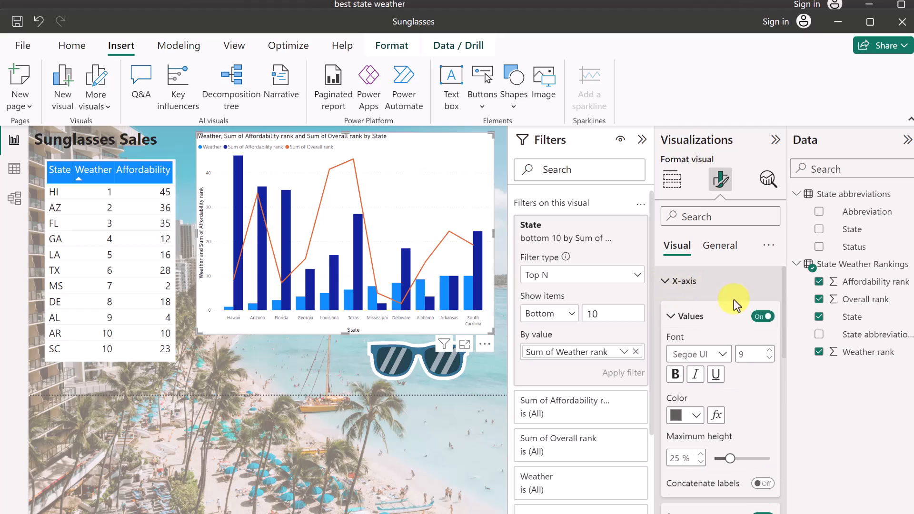
scroll(759, 404, "down", 3)
left_click(669, 430)
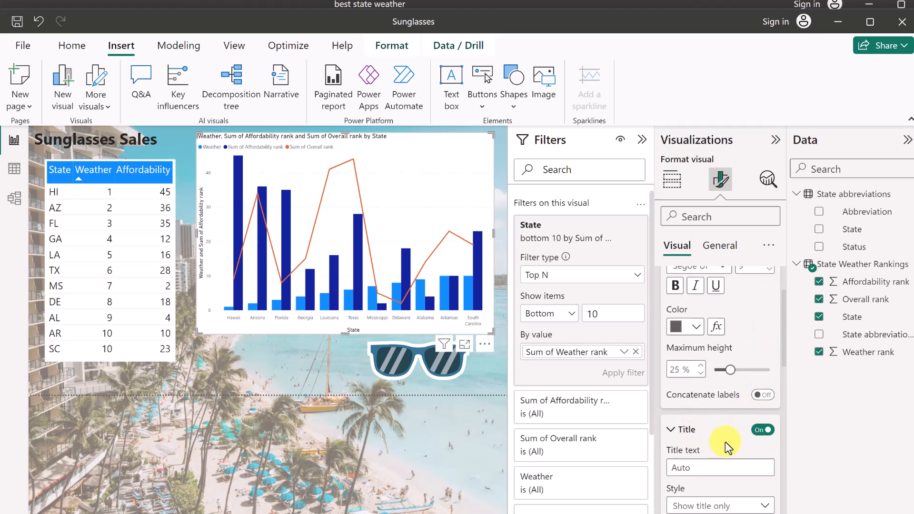
scroll(725, 442, "down", 2)
left_click(762, 341)
left_click(763, 341)
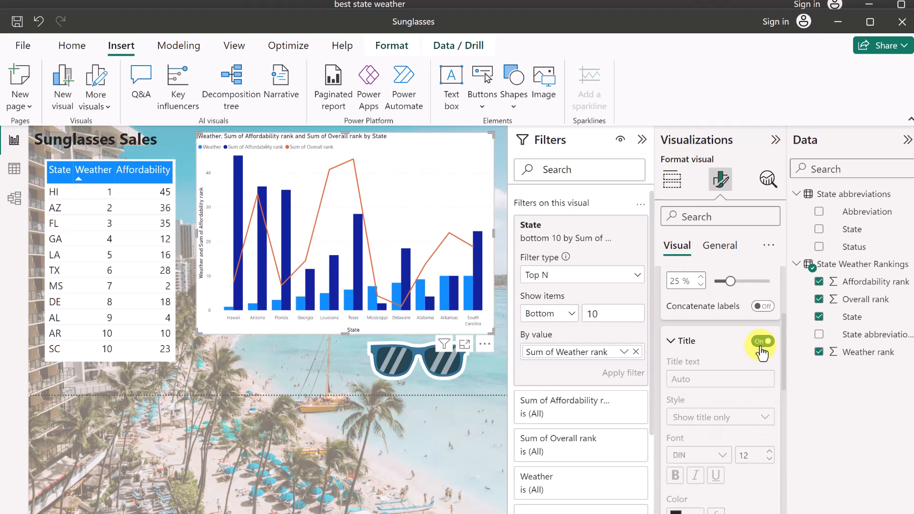
scroll(695, 358, "up", 3)
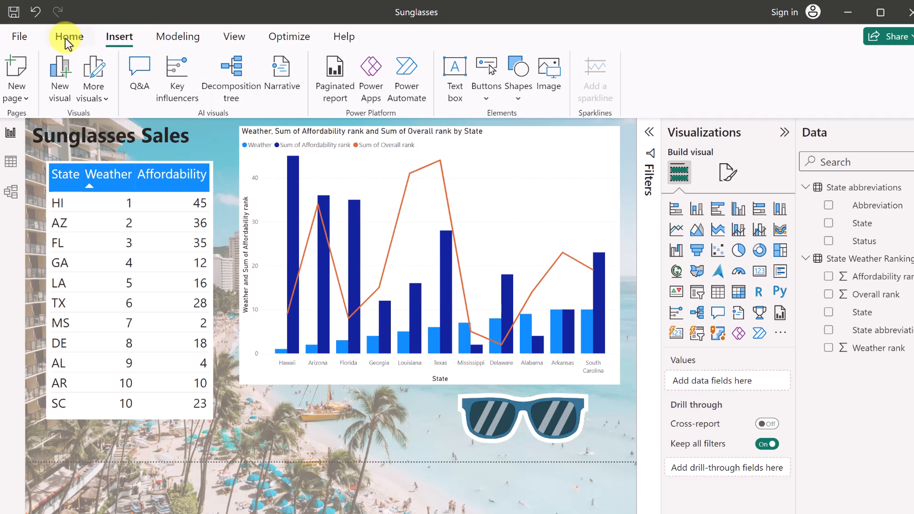
Save the report, sign in with the account e-mail, publish to My workspace, and open it.
left_click(68, 41)
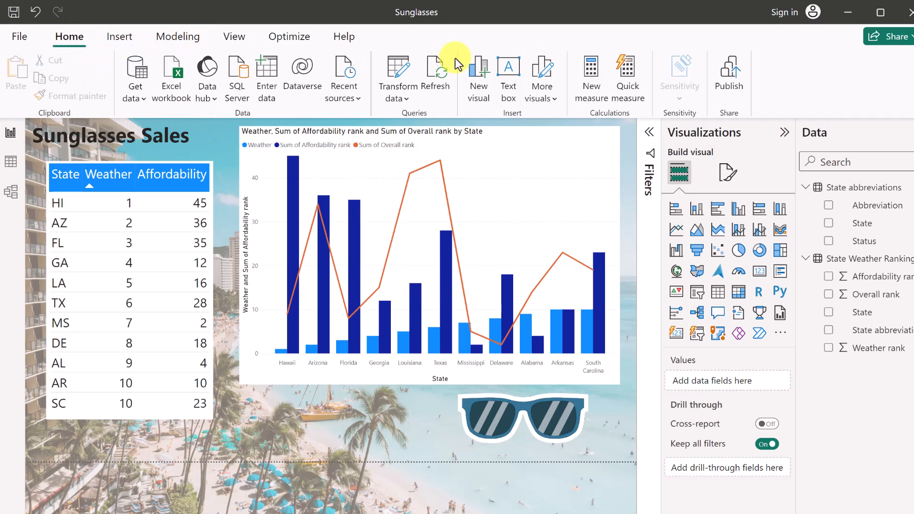
left_click(736, 89)
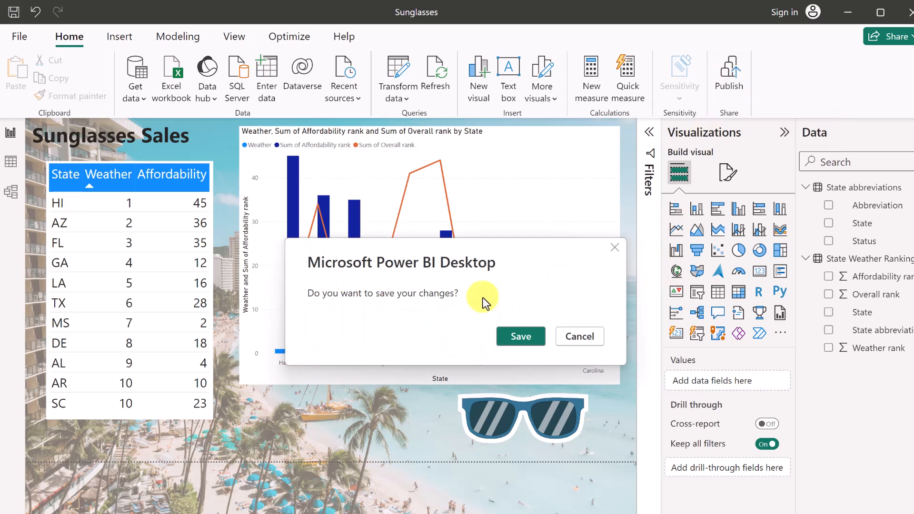
left_click(526, 338)
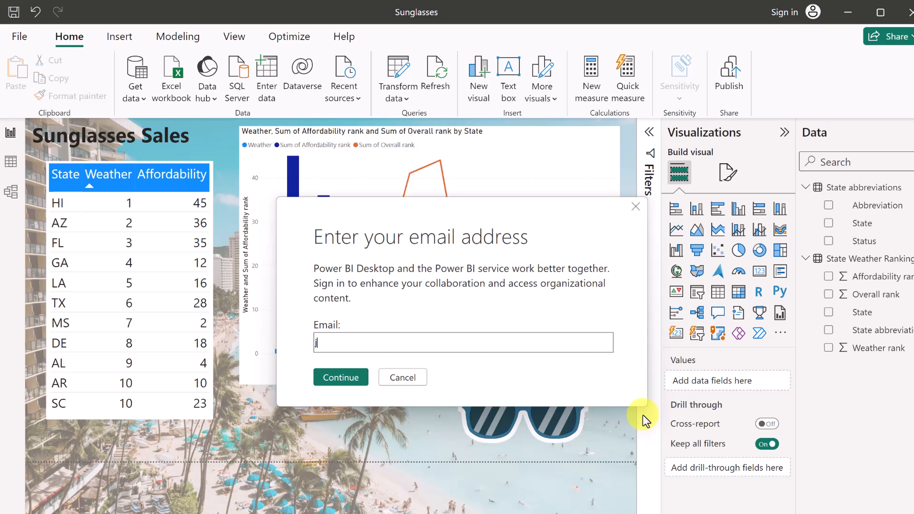
left_click(337, 381)
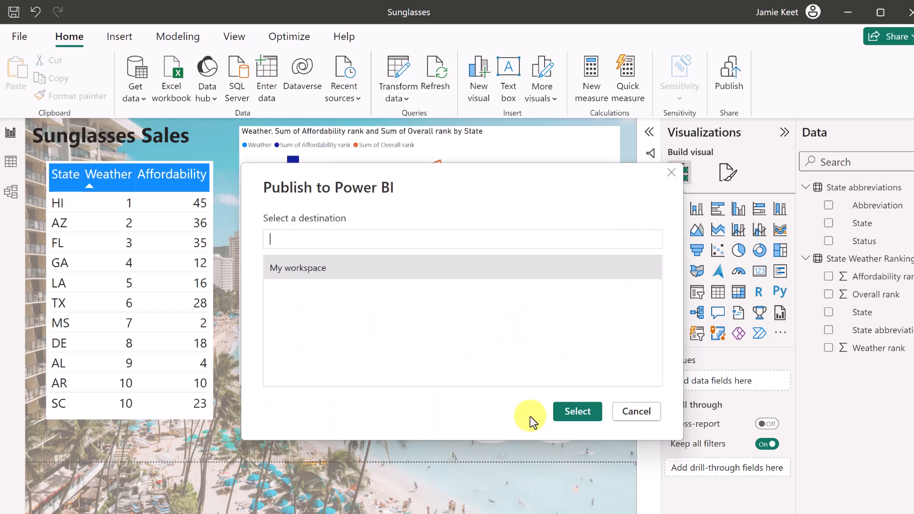
left_click(584, 414)
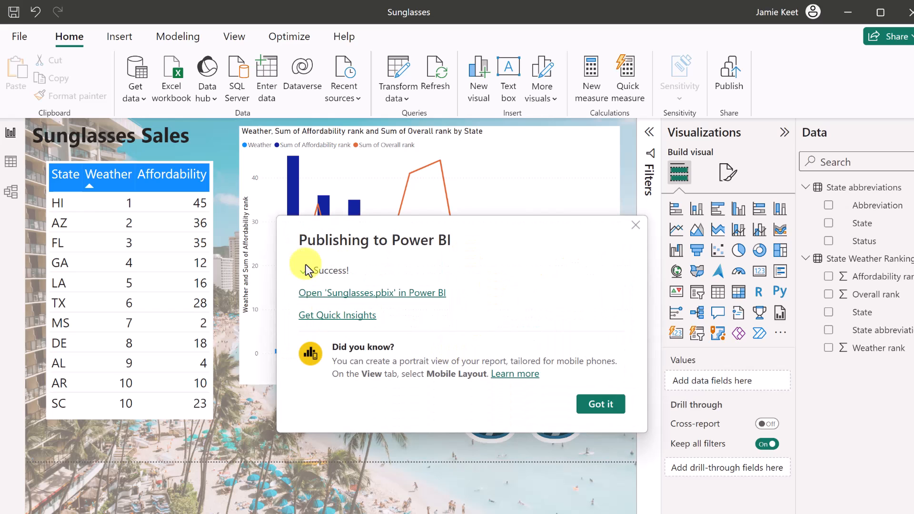
left_click(386, 294)
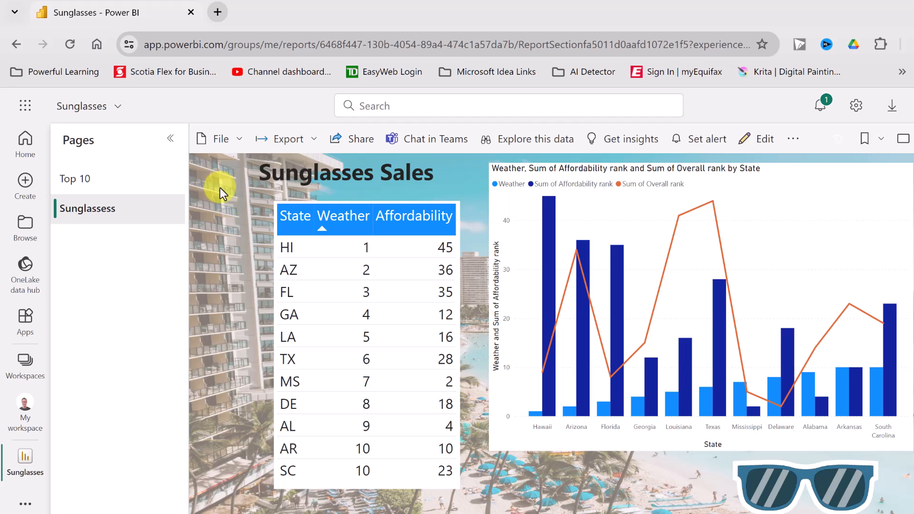
Browse the published report's File and Export menus in Power BI Service, then close them.
left_click(240, 143)
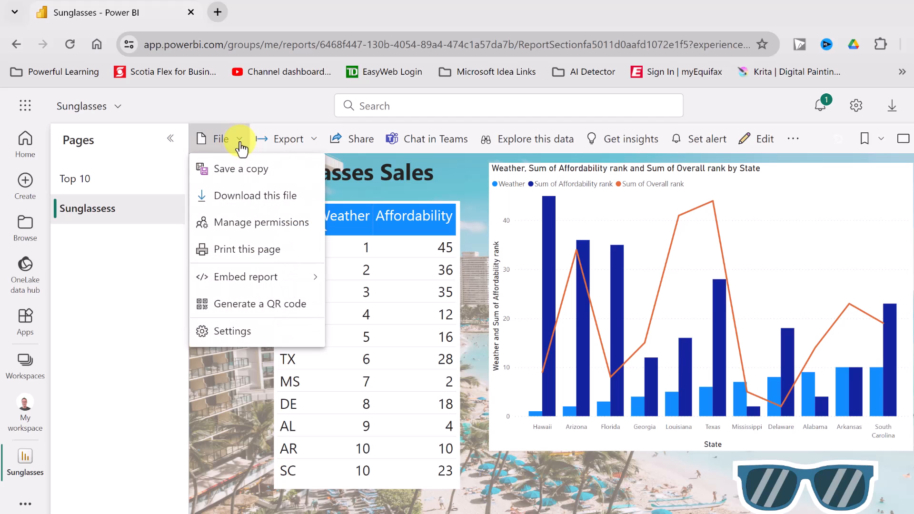
mouse_move(282, 282)
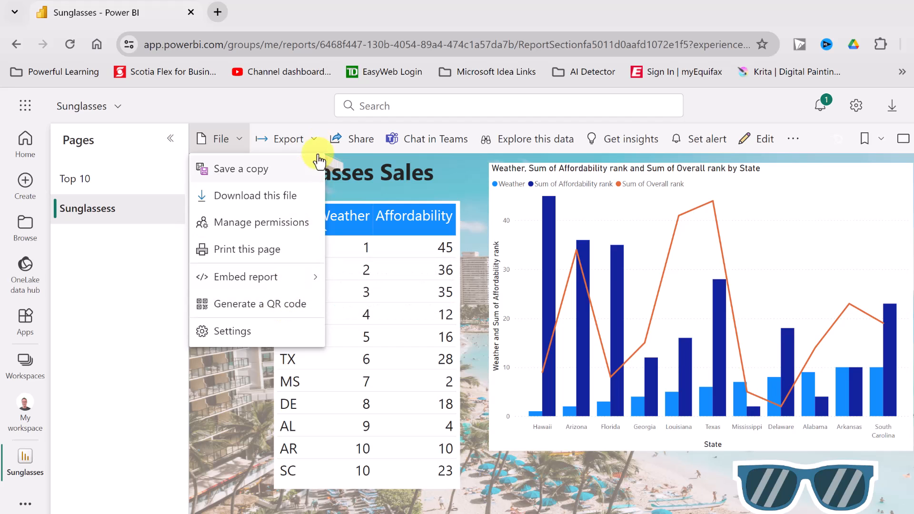
left_click(315, 139)
left_click(316, 142)
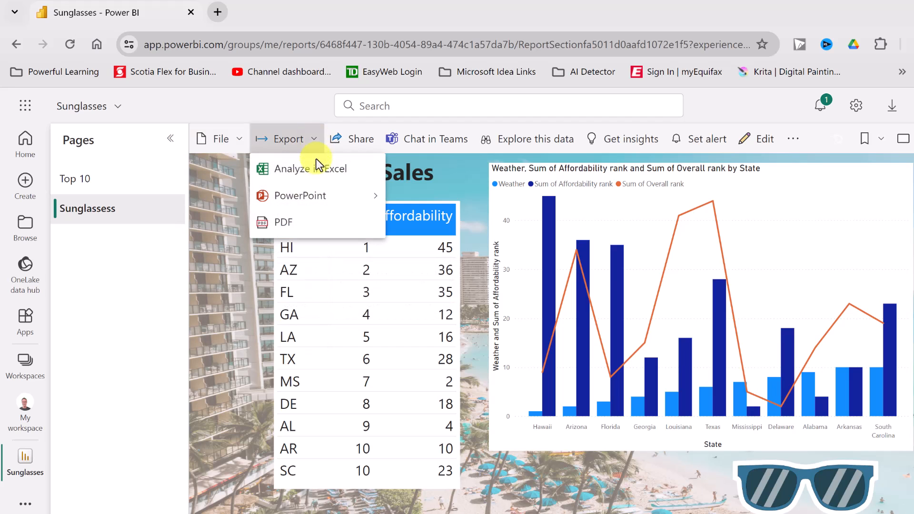
mouse_move(319, 203)
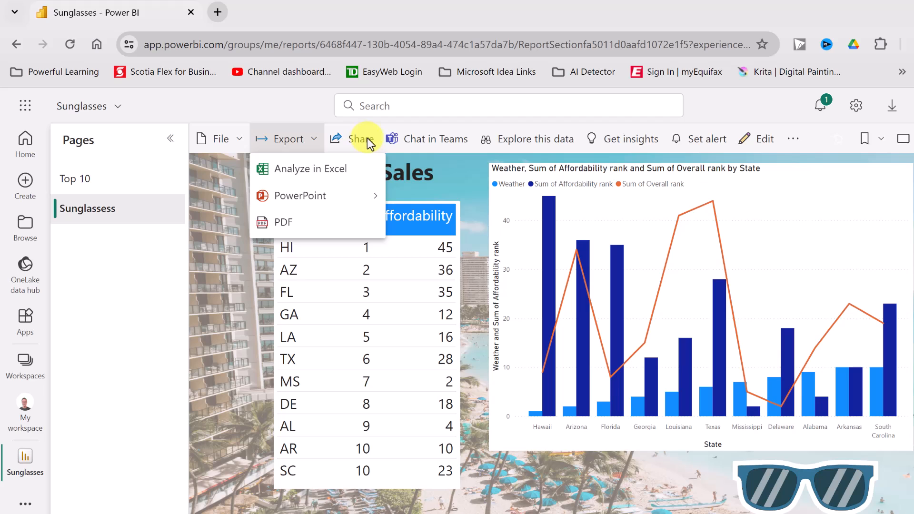
left_click(469, 171)
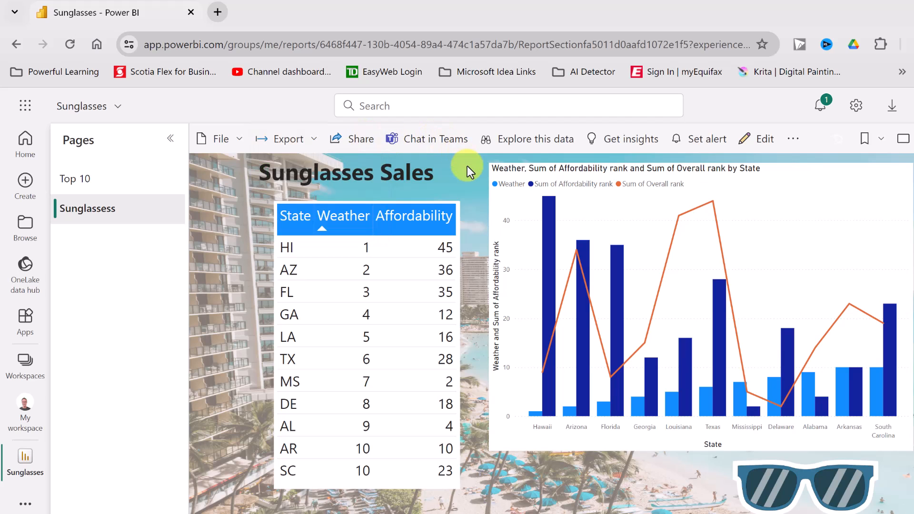